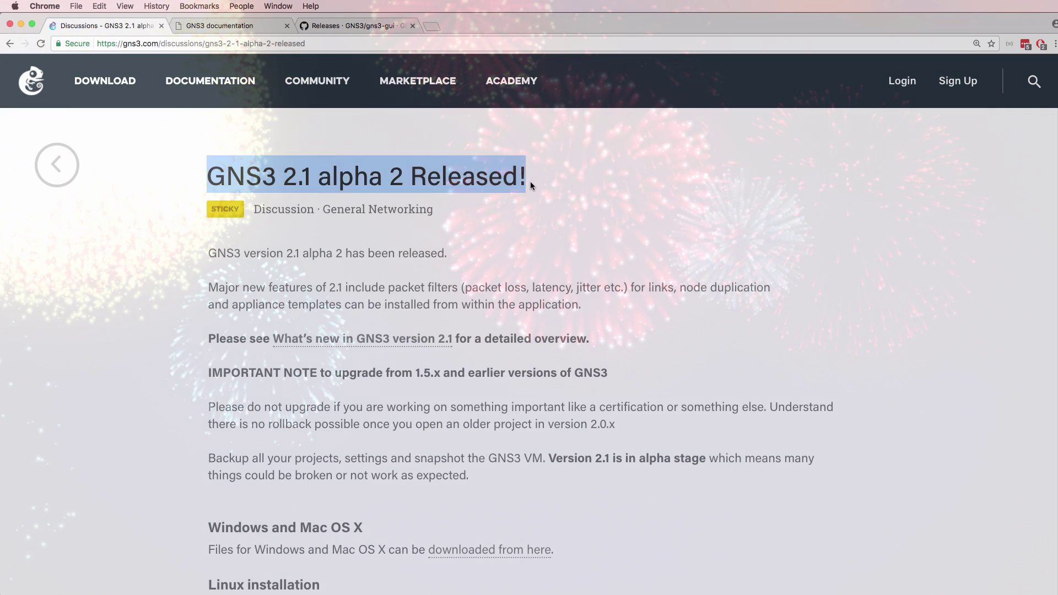
# - Highlight the GNS3 2.1 release title in the announcement
pyautogui.click(531, 182)
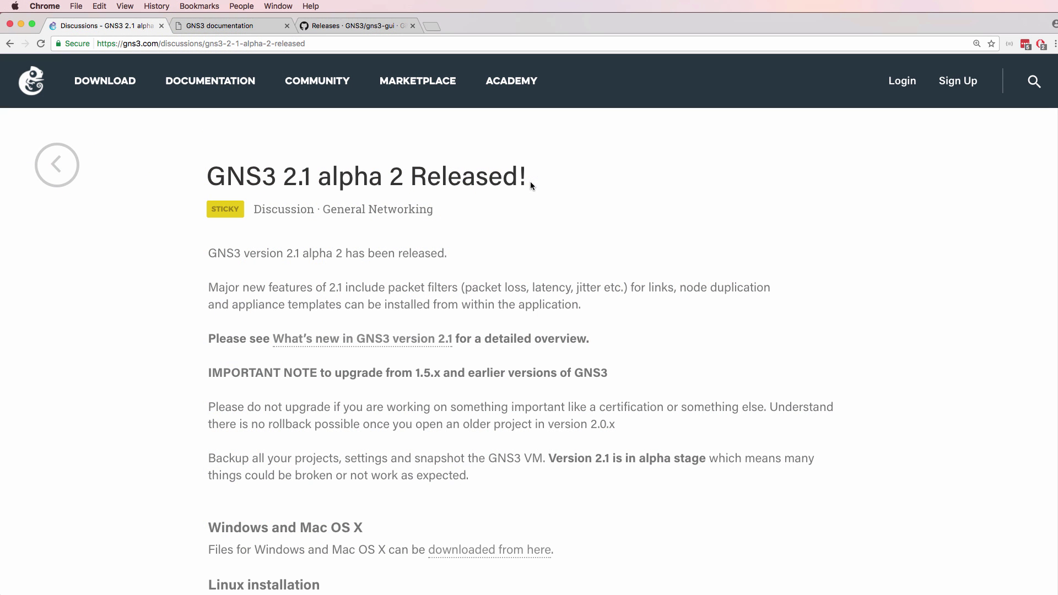
pyautogui.moveTo(194, 176); pyautogui.dragTo(489, 177)
pyautogui.click(517, 154)
pyautogui.tripleClick(532, 160)
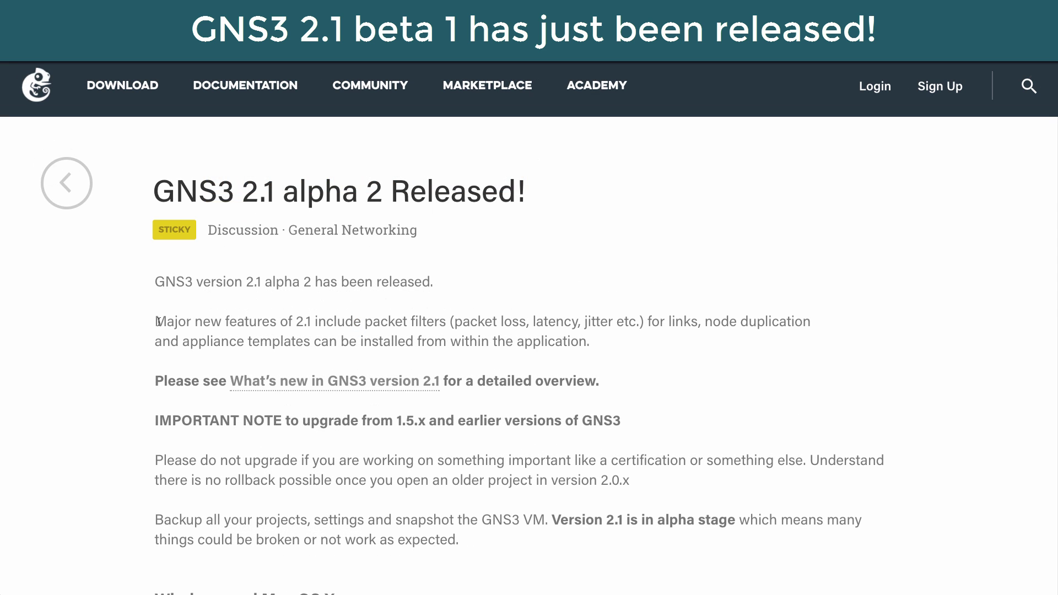
# - Highlight the packet filter, node duplication and appliance template features, then open 'What's new in GNS3 version 2.1' in a new tab
pyautogui.moveTo(208, 287); pyautogui.dragTo(292, 292)
pyautogui.moveTo(252, 327); pyautogui.dragTo(447, 328)
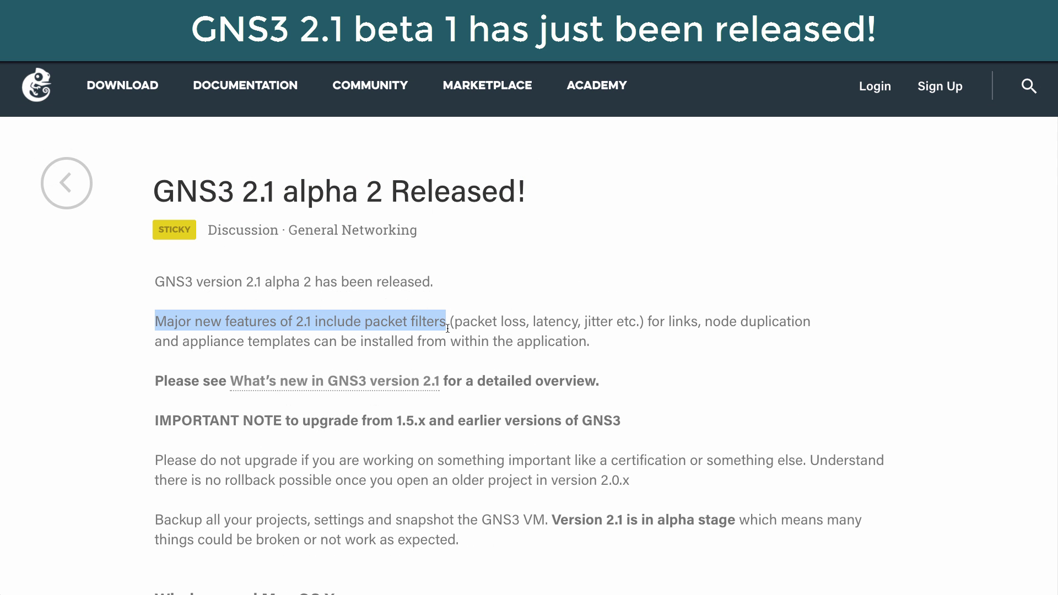
pyautogui.doubleClick(721, 321)
pyautogui.moveTo(782, 319); pyautogui.dragTo(819, 321)
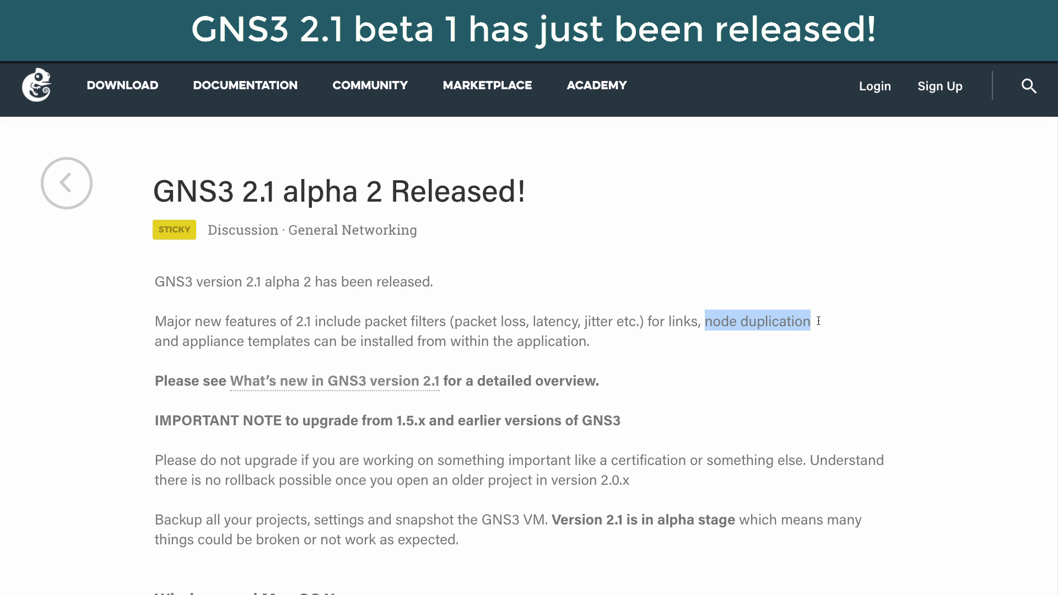
pyautogui.moveTo(171, 342); pyautogui.dragTo(575, 344)
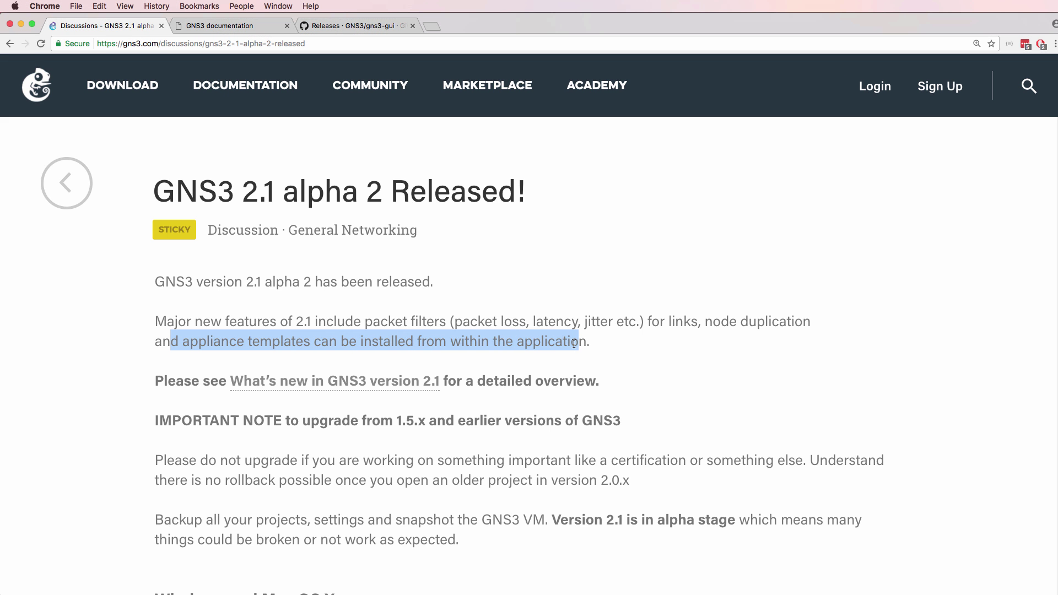
pyautogui.rightClick(342, 388)
pyautogui.click(398, 392)
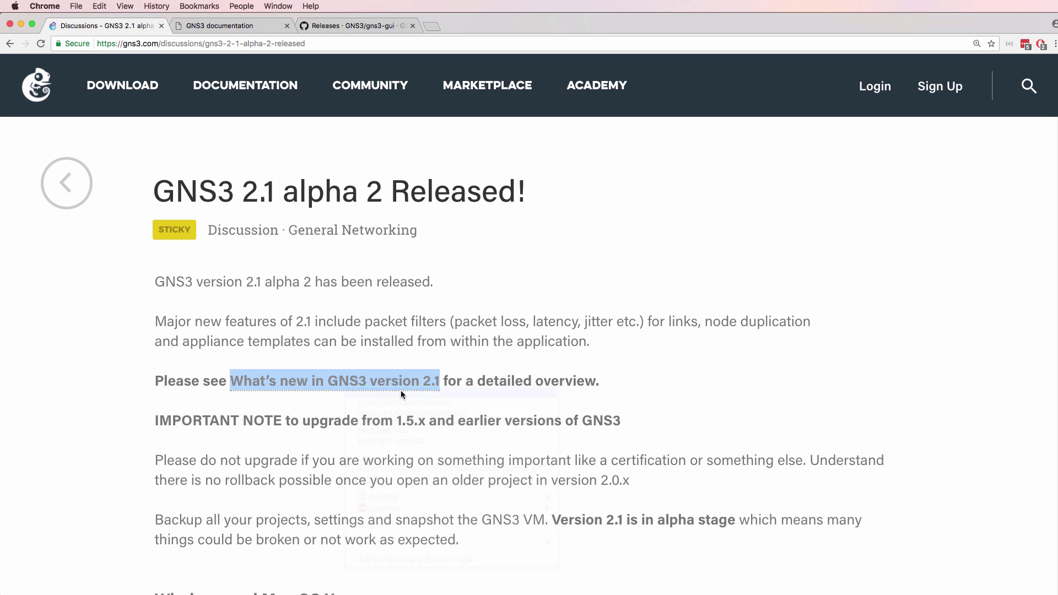
# - Reach the Version 2.1 article through the GNS3 Documentation release notes and highlight its introduction
pyautogui.click(230, 29)
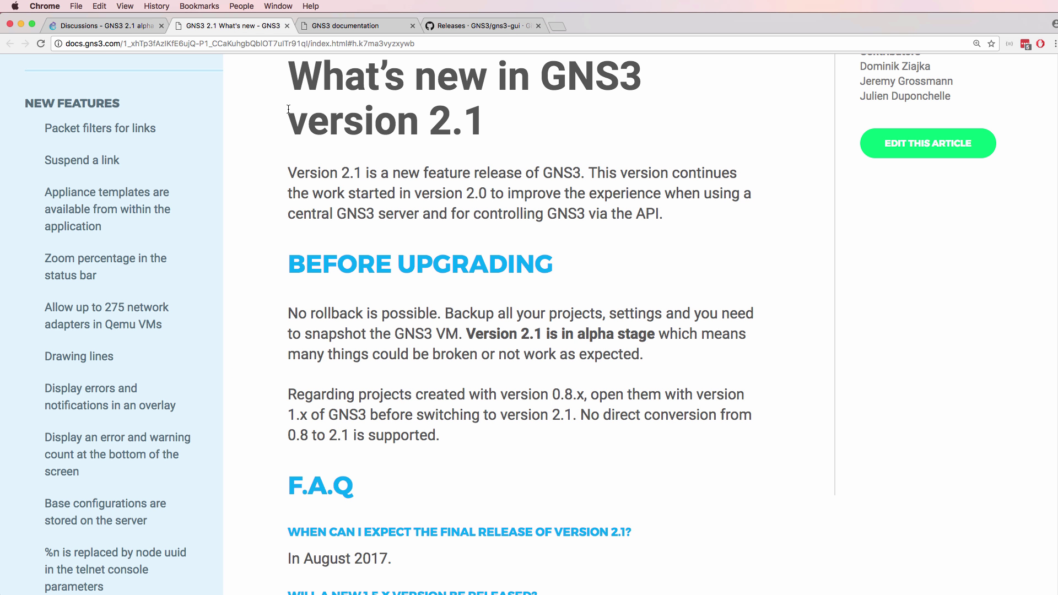
pyautogui.click(337, 26)
pyautogui.click(222, 83)
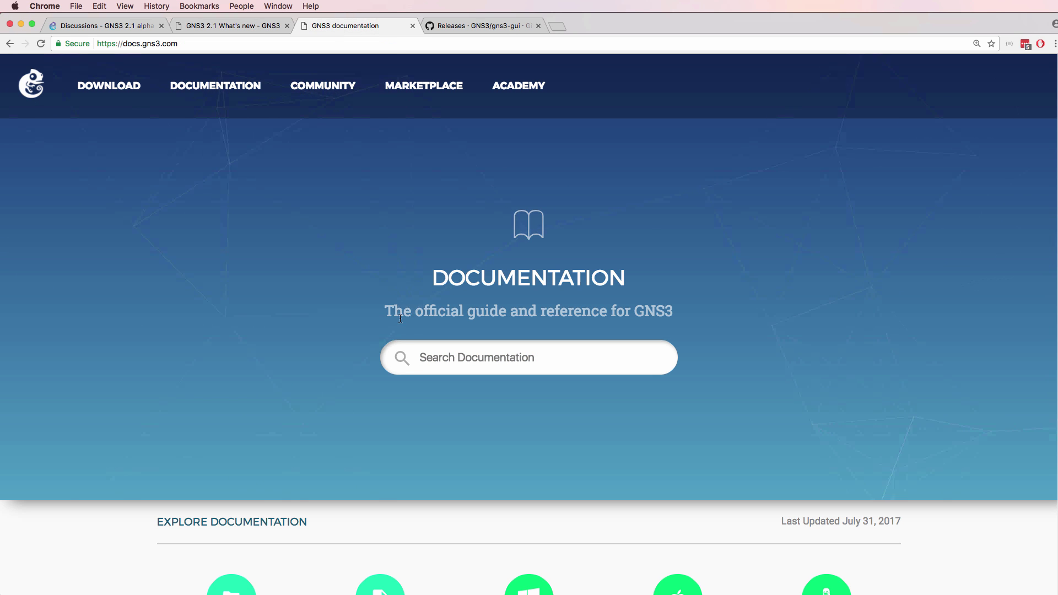
pyautogui.scroll(-5, 399, 318)
pyautogui.click(377, 473)
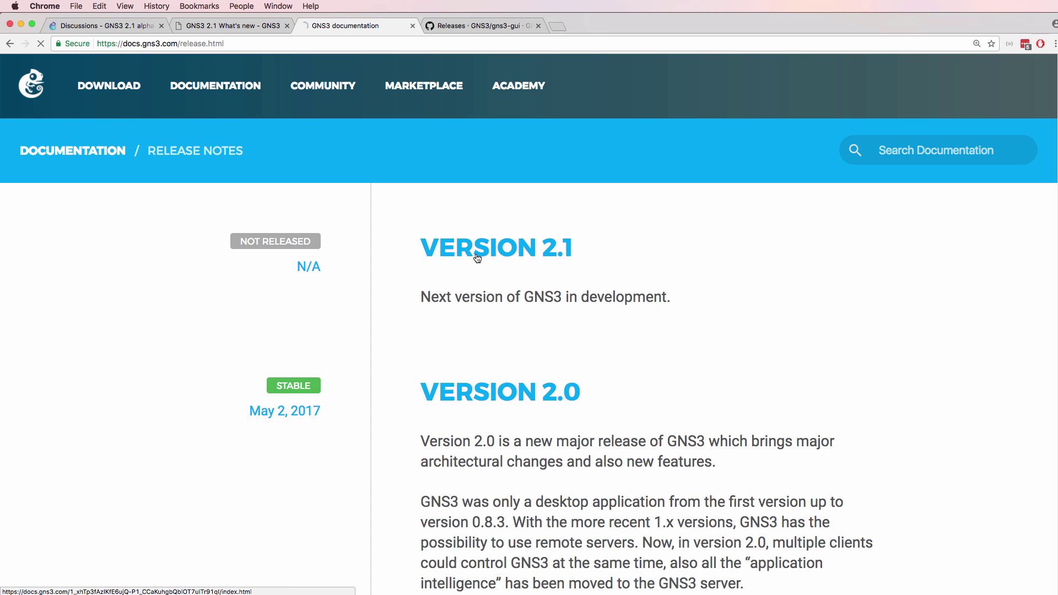
pyautogui.click(477, 258)
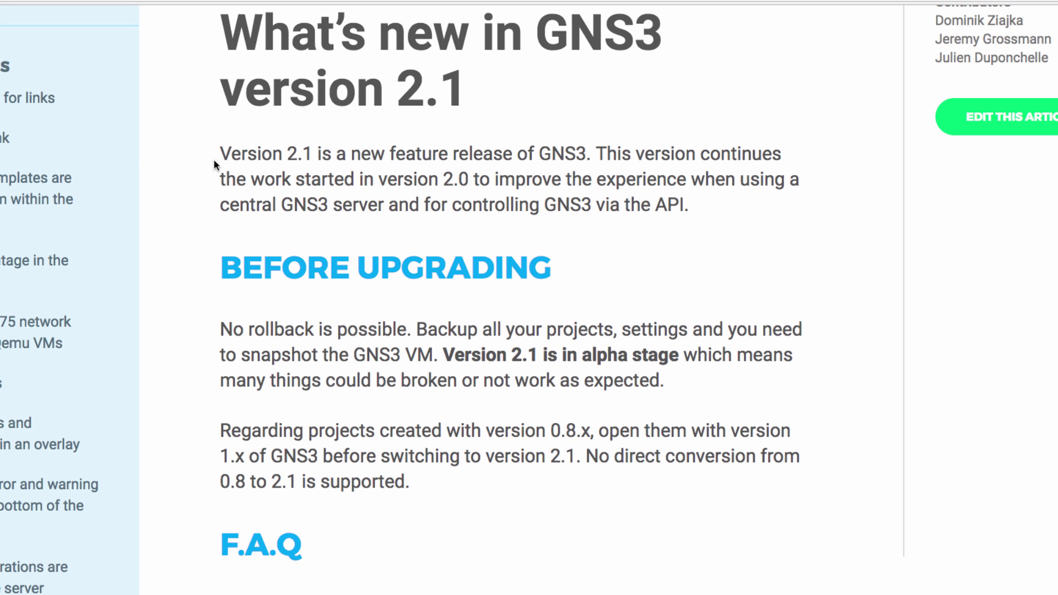
pyautogui.moveTo(212, 161); pyautogui.dragTo(695, 203)
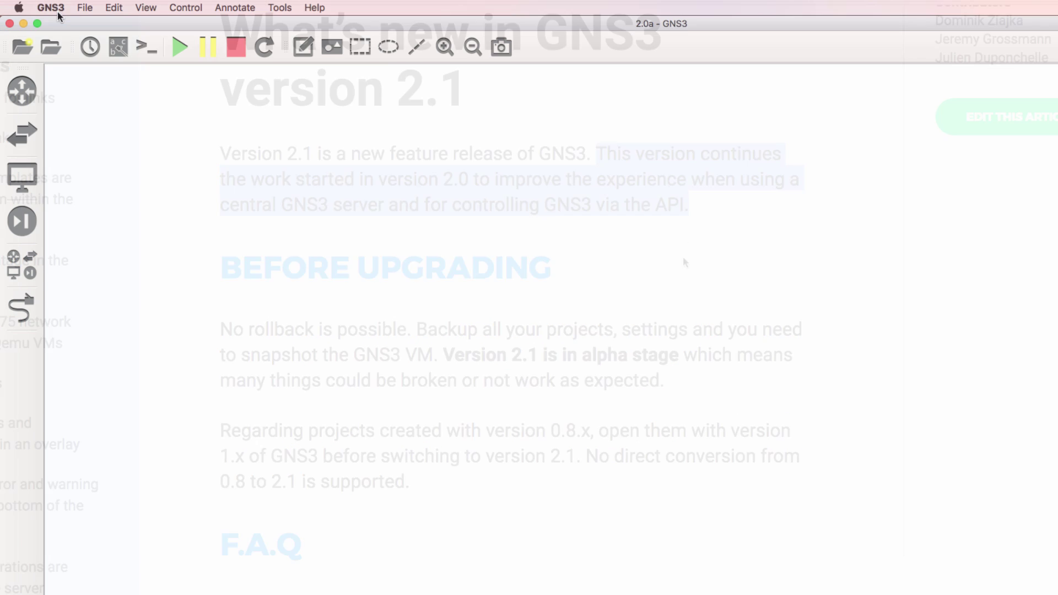
# - Confirm in About GNS3 that version 2.1.0a2 is installed, then close the window
pyautogui.click(51, 7)
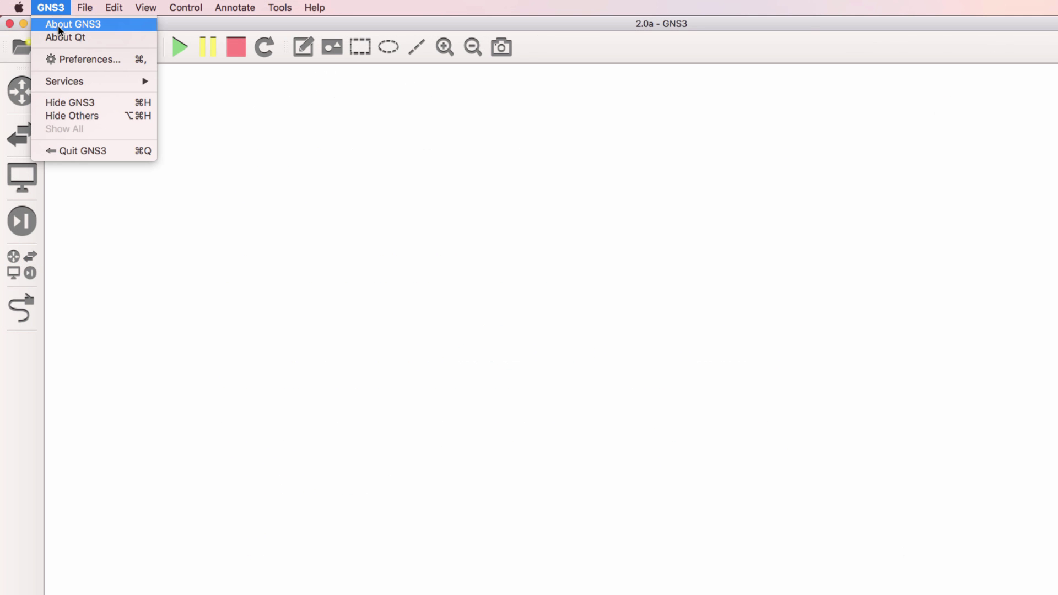
pyautogui.click(59, 31)
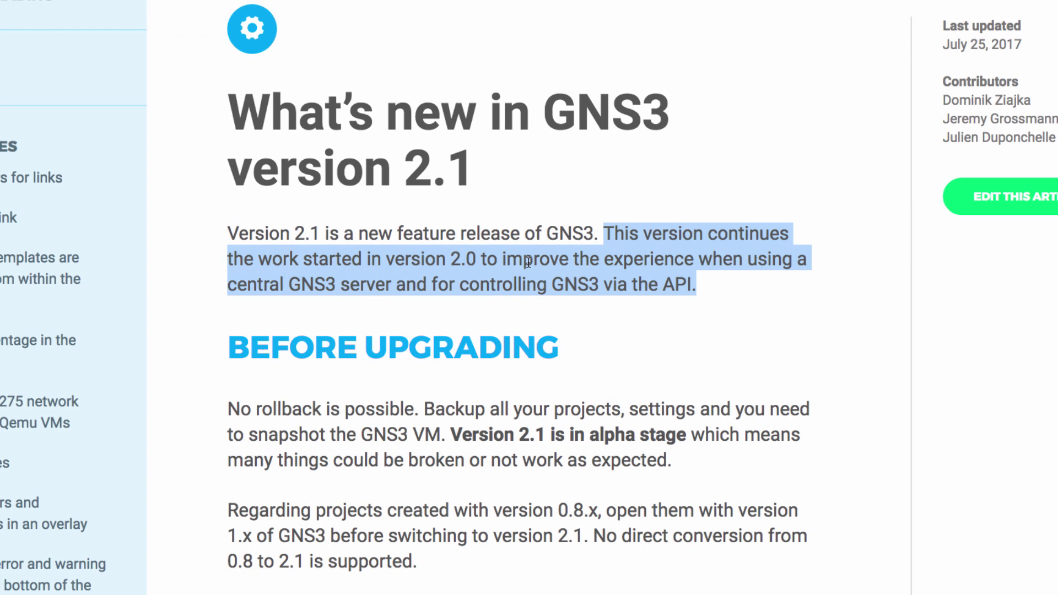
pyautogui.click(529, 262)
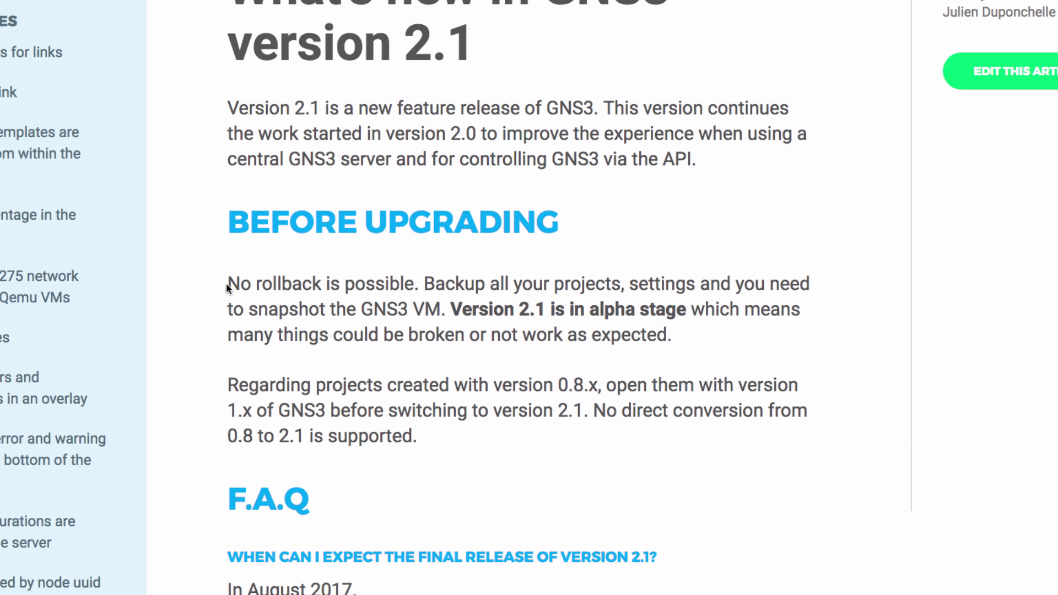
pyautogui.moveTo(228, 283); pyautogui.dragTo(685, 328)
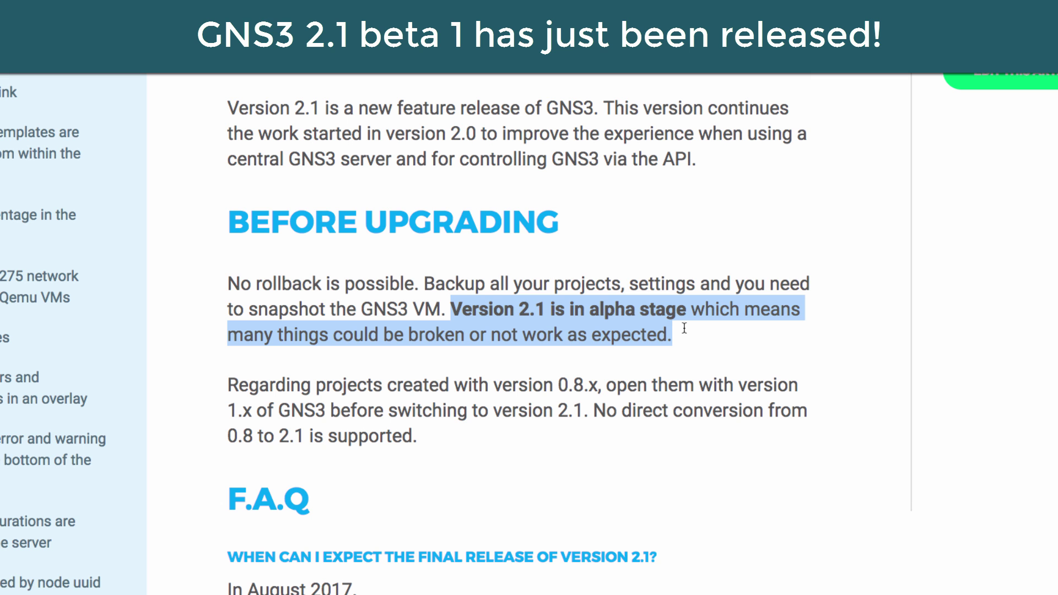
pyautogui.scroll(-2, 684, 328)
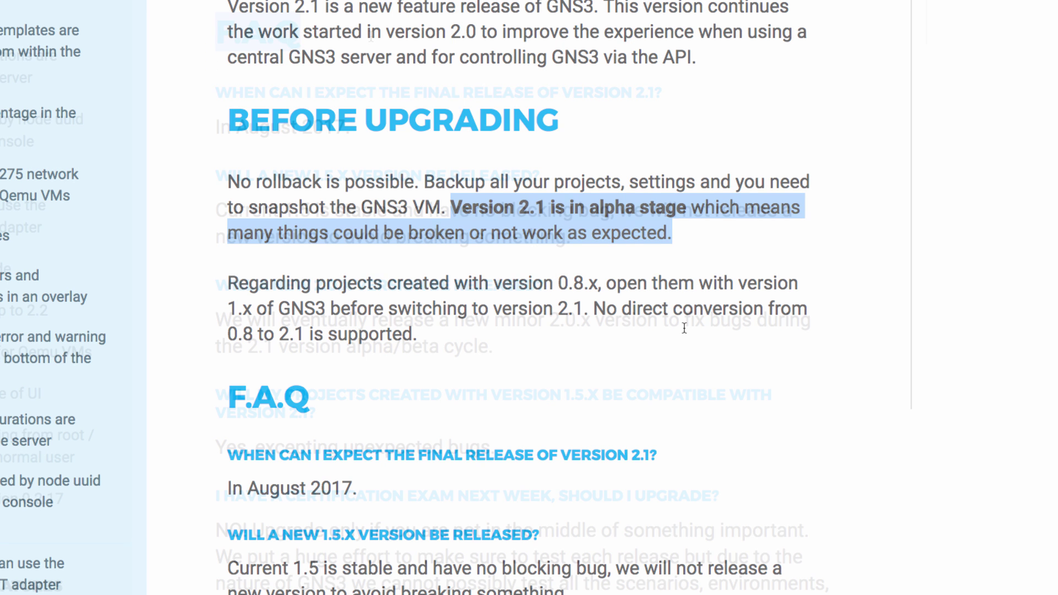
# - Highlight the FAQ answers on the August 2017 final release and no new 1.5.x release
pyautogui.moveTo(216, 93); pyautogui.dragTo(680, 104)
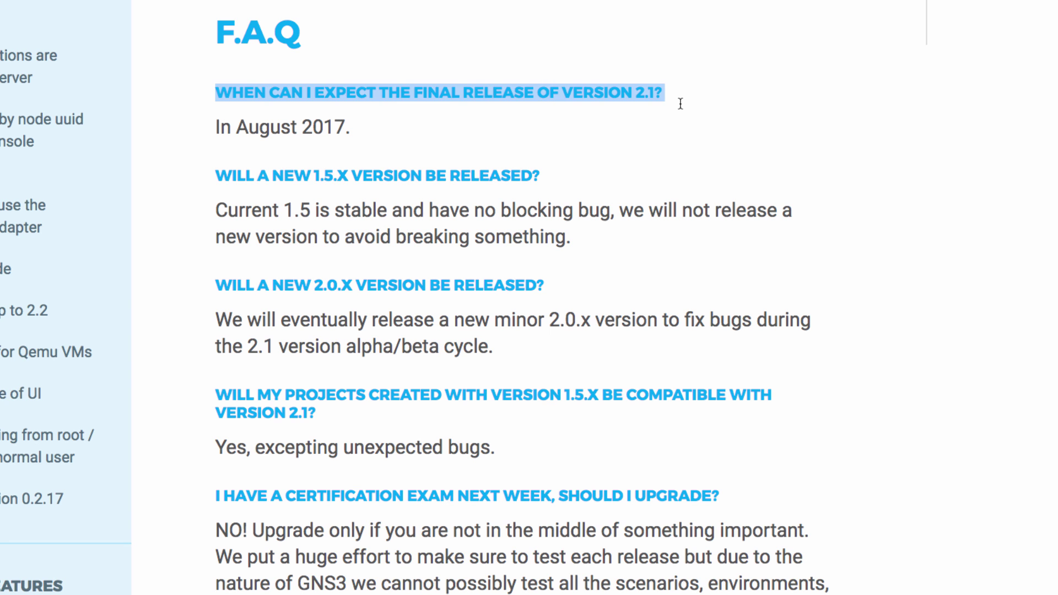
pyautogui.click(673, 111)
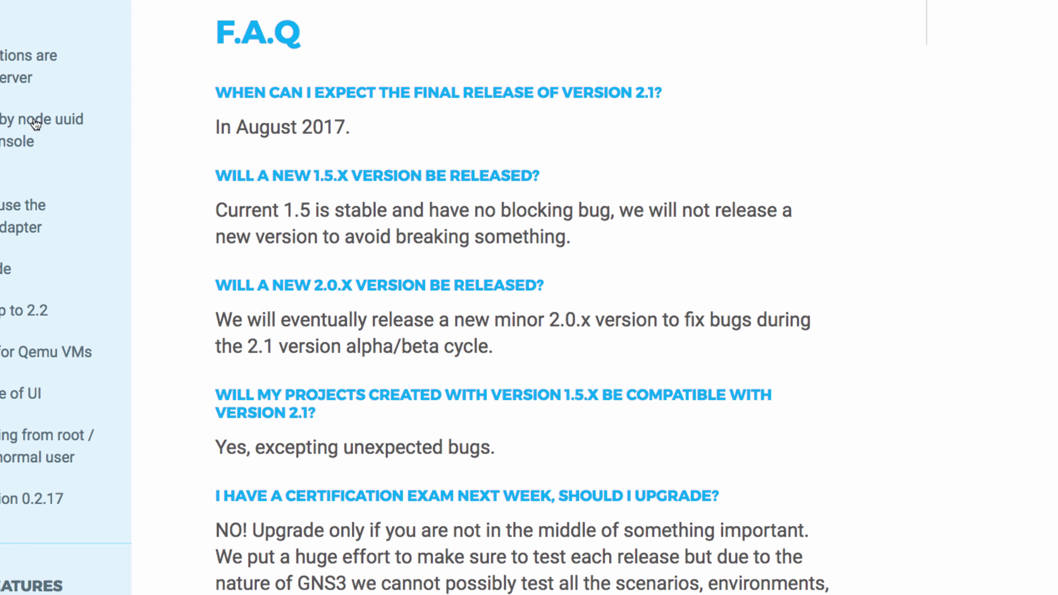
pyautogui.moveTo(177, 127); pyautogui.dragTo(349, 133)
pyautogui.moveTo(201, 180); pyautogui.dragTo(548, 174)
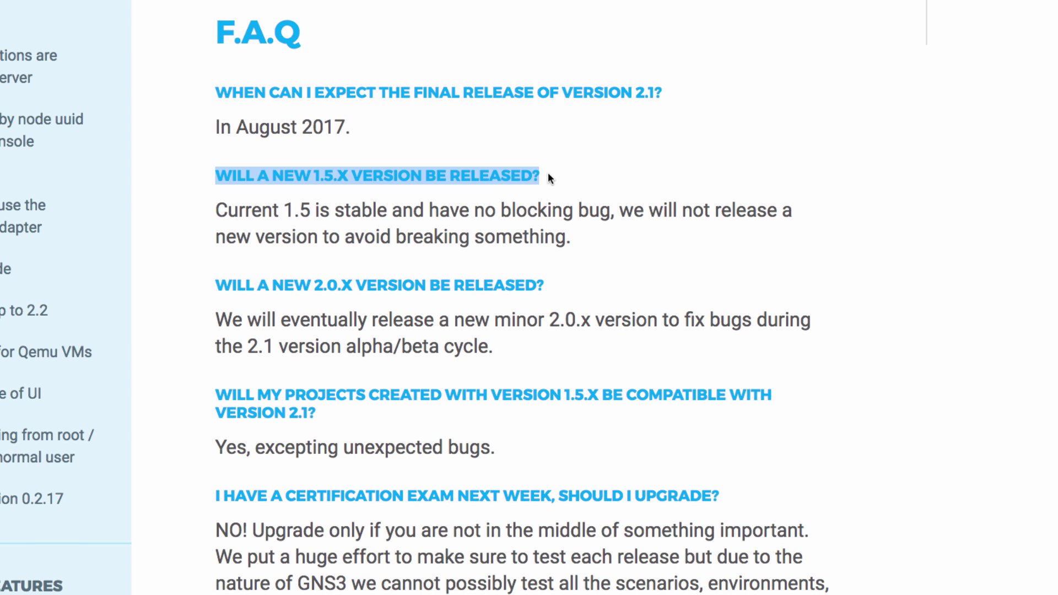
pyautogui.moveTo(212, 209); pyautogui.dragTo(616, 233)
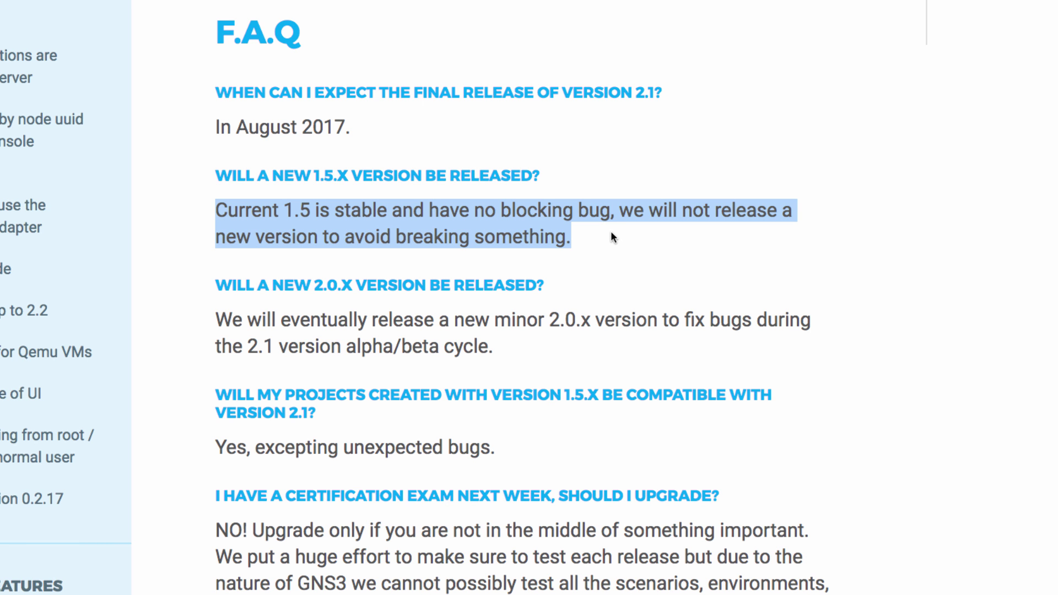
# - Highlight the FAQ answer about minor 2.0.x bug-fix releases
pyautogui.scroll(-3, 611, 237)
pyautogui.moveTo(215, 204); pyautogui.dragTo(568, 199)
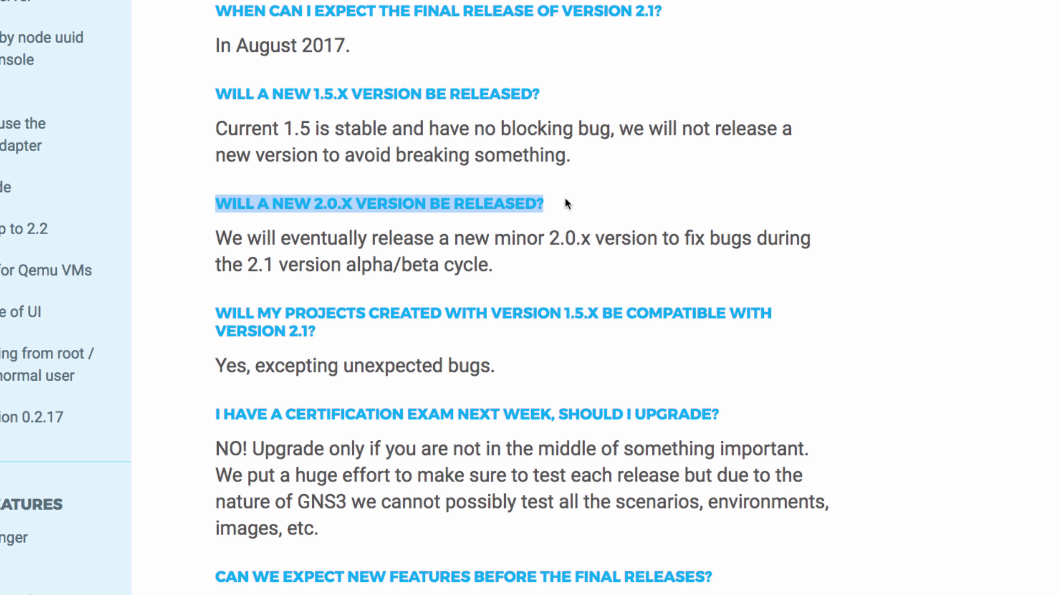
pyautogui.moveTo(451, 238); pyautogui.dragTo(514, 267)
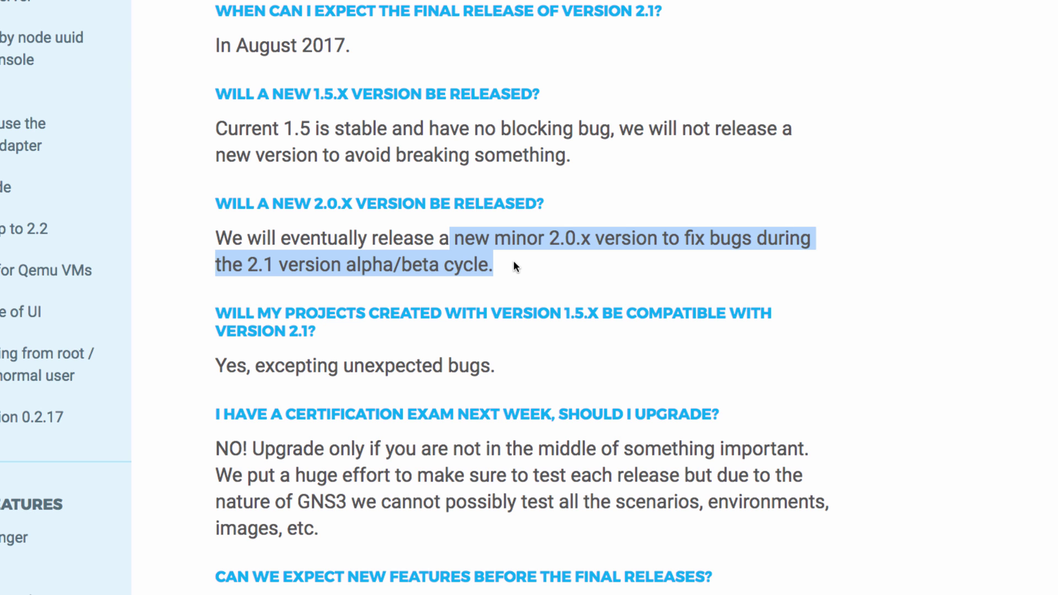
pyautogui.click(214, 310)
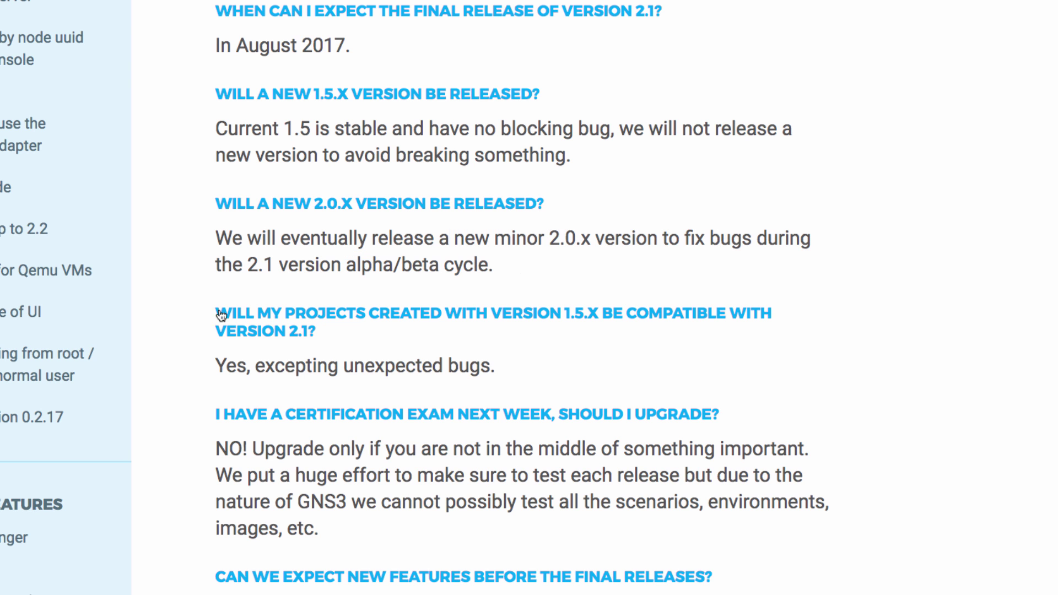
# - Highlight the 1.5.x project compatibility question and the certification exam question and answer
pyautogui.moveTo(205, 317); pyautogui.dragTo(331, 348)
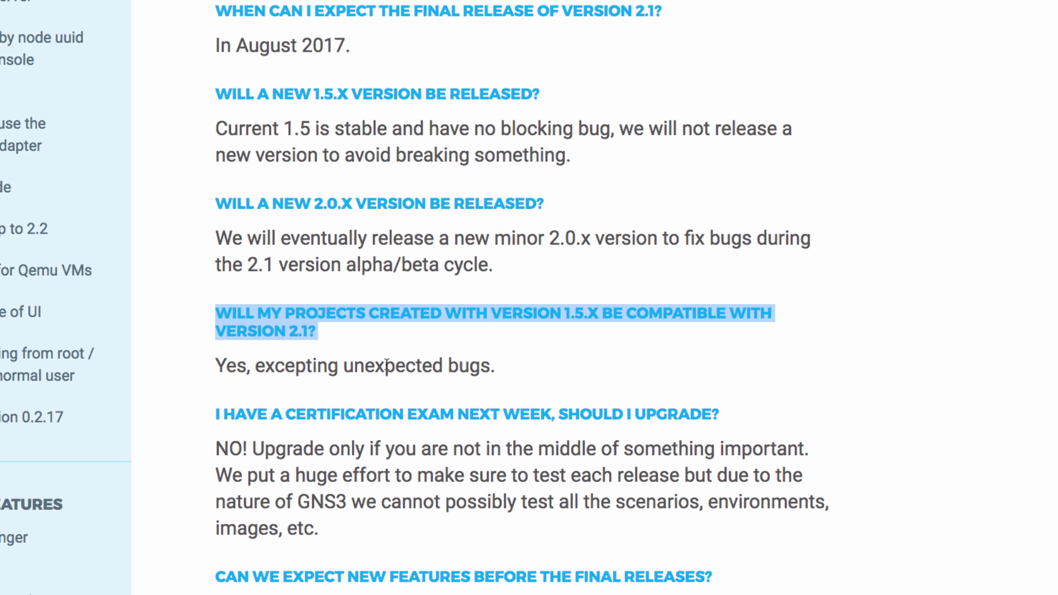
pyautogui.scroll(-1, 387, 364)
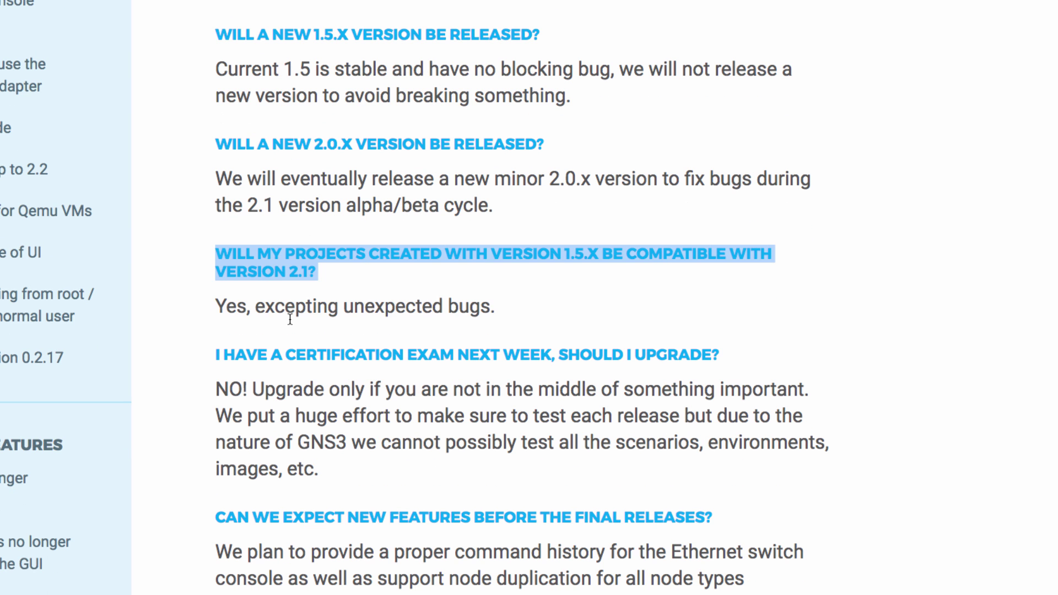
pyautogui.moveTo(214, 306); pyautogui.dragTo(500, 310)
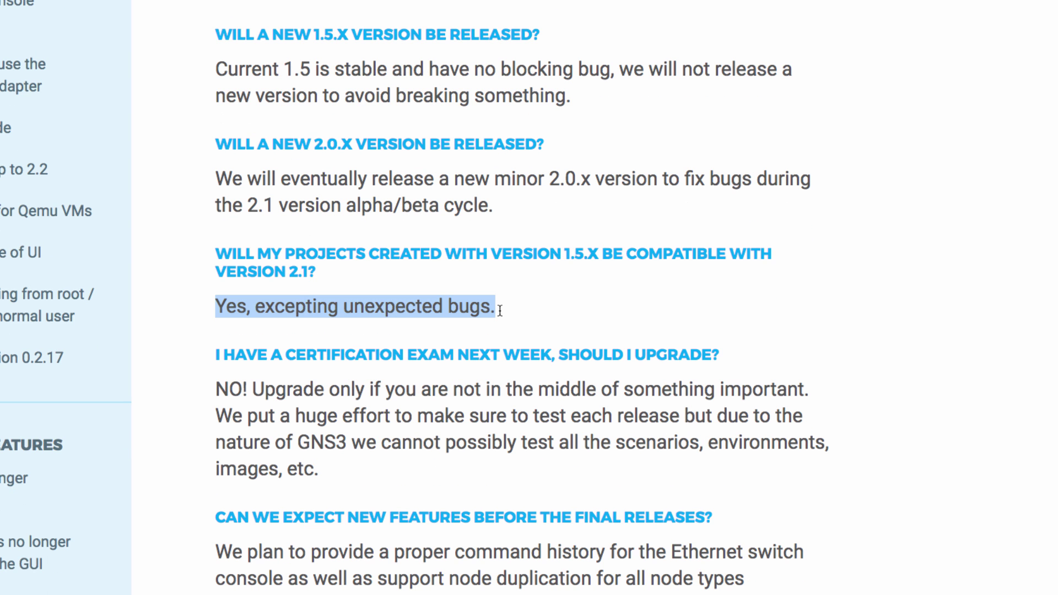
pyautogui.moveTo(210, 351); pyautogui.dragTo(744, 363)
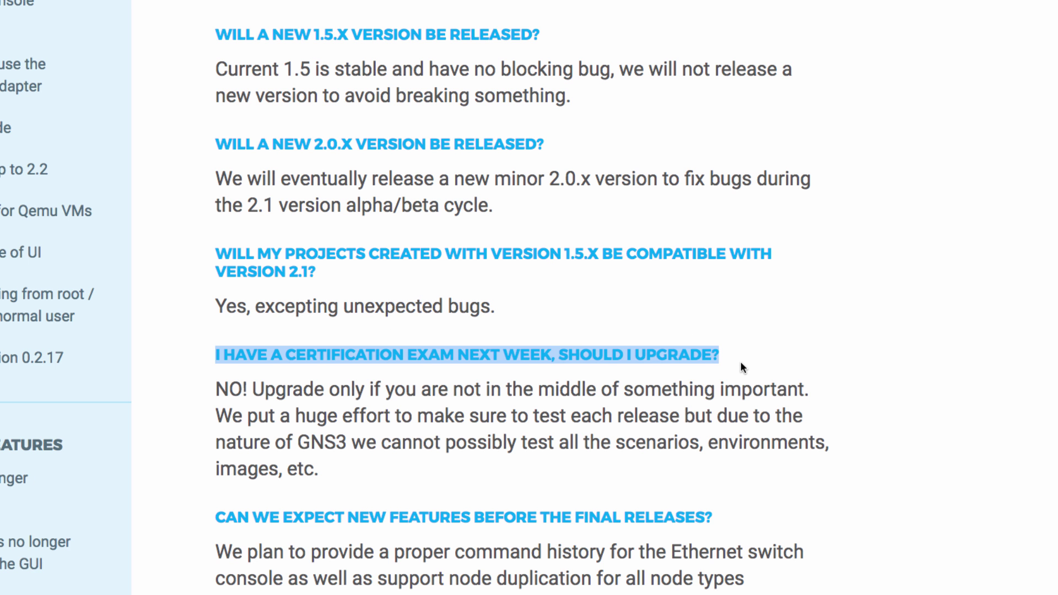
pyautogui.scroll(-5, 740, 361)
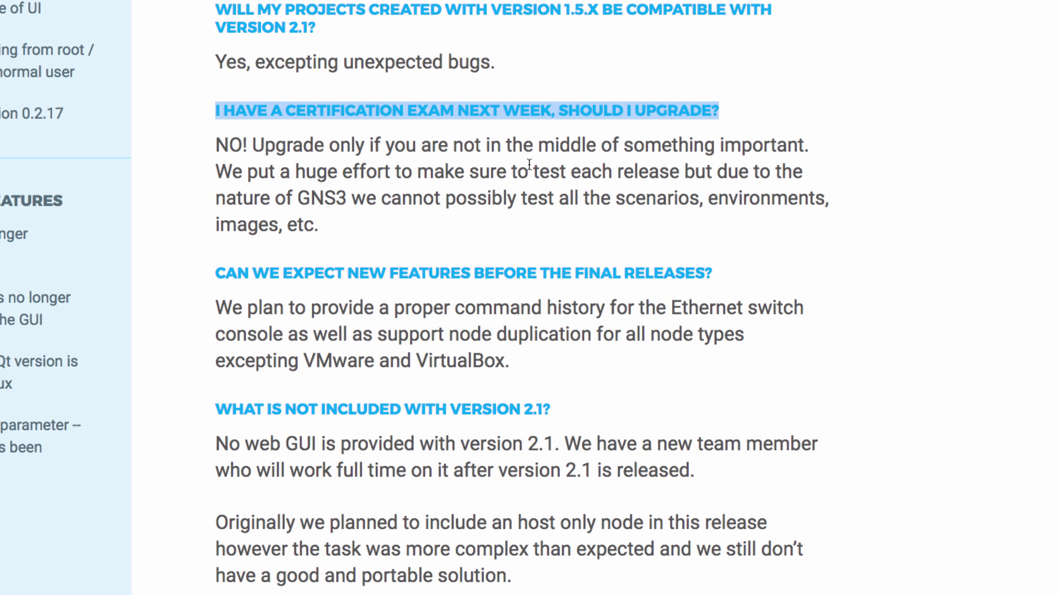
pyautogui.moveTo(214, 145); pyautogui.dragTo(341, 219)
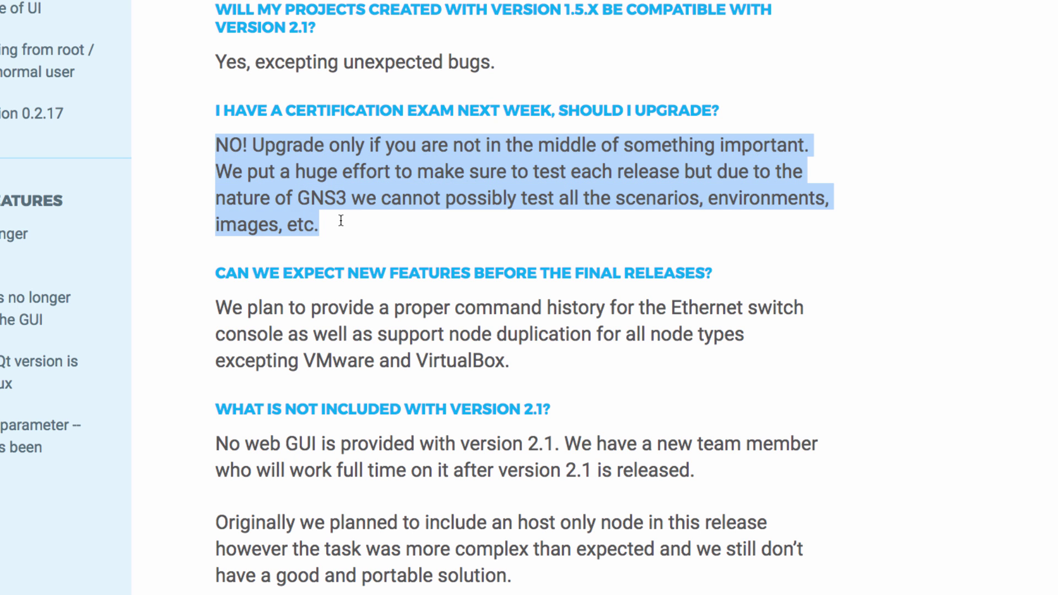
pyautogui.scroll(-2, 185, 342)
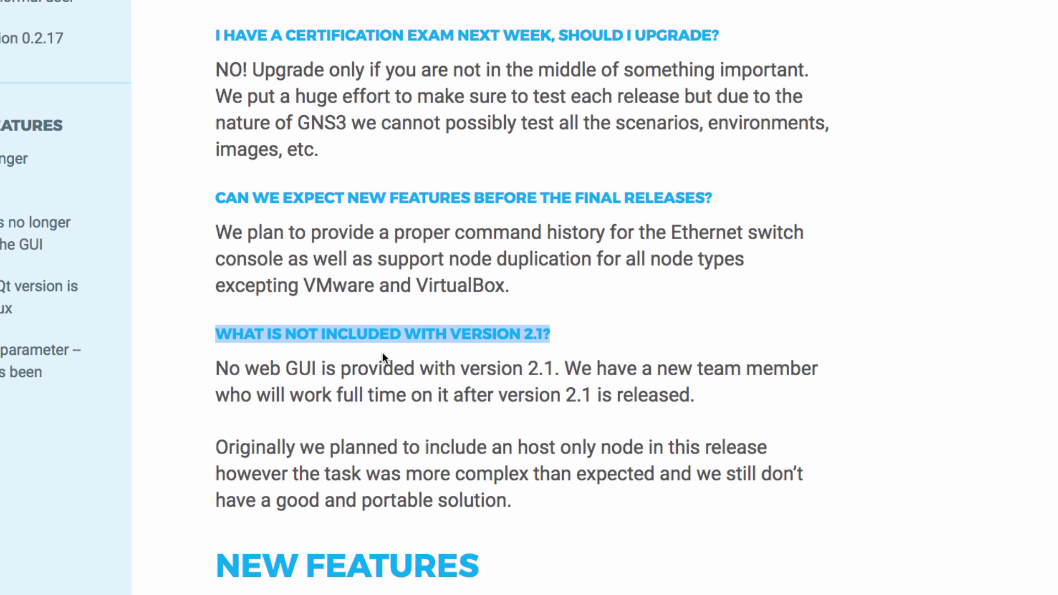
# - Highlight the paragraph stating version 2.1 includes no web GUI
pyautogui.moveTo(215, 375); pyautogui.dragTo(728, 397)
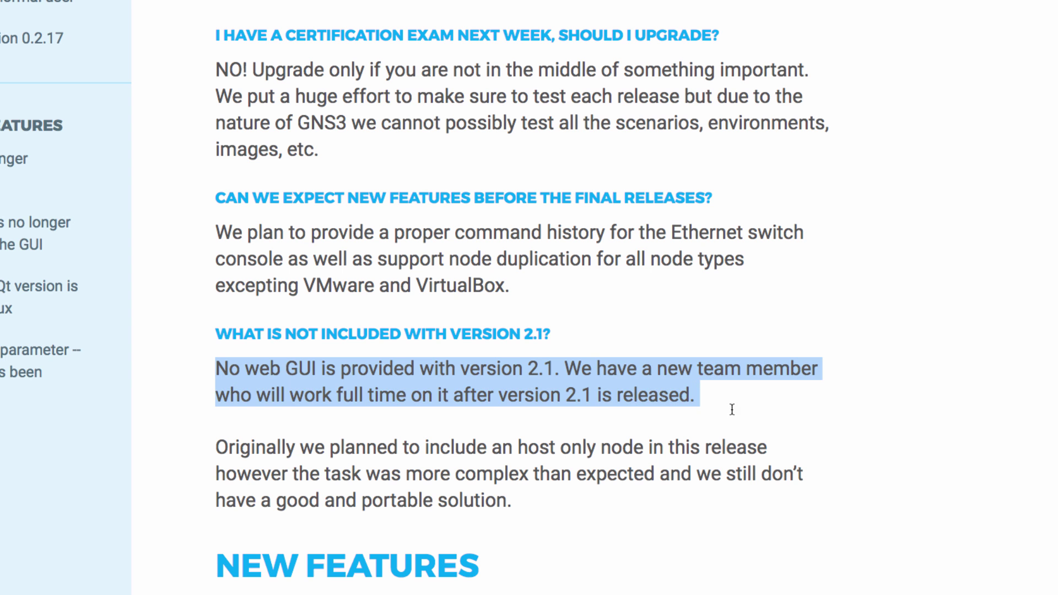
pyautogui.scroll(-1, 732, 413)
pyautogui.scroll(-1, 731, 410)
pyautogui.scroll(-5, 731, 411)
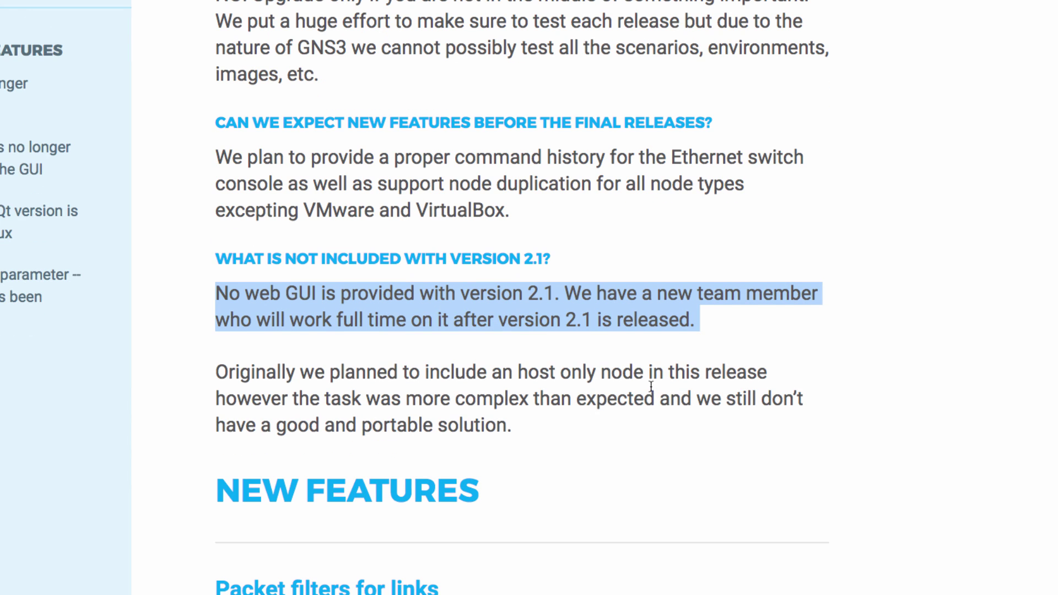
pyautogui.click(213, 301)
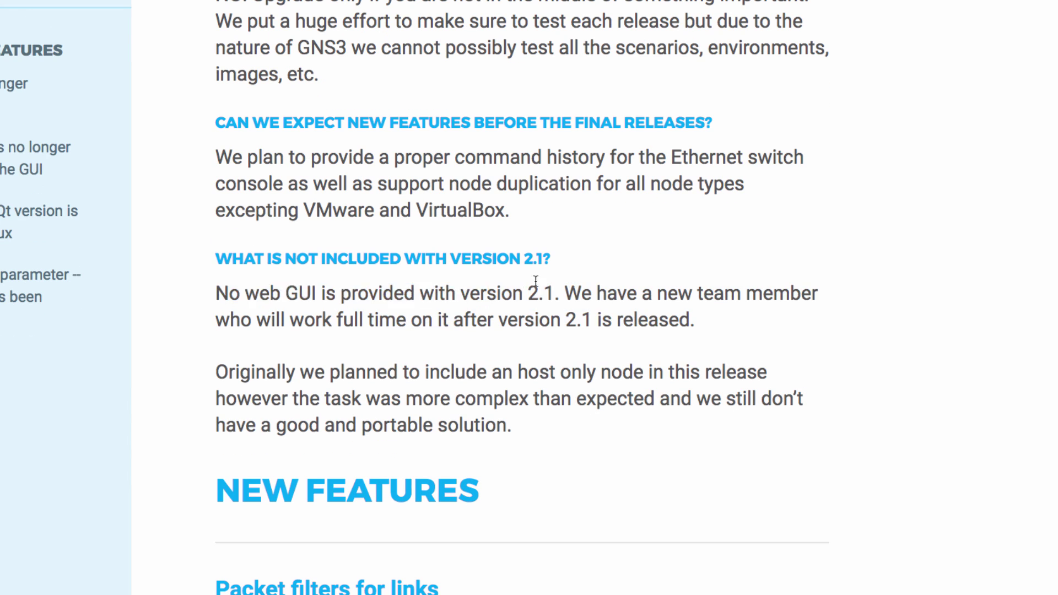
pyautogui.keyDown('shift'); pyautogui.click(568, 292); pyautogui.keyUp('shift')
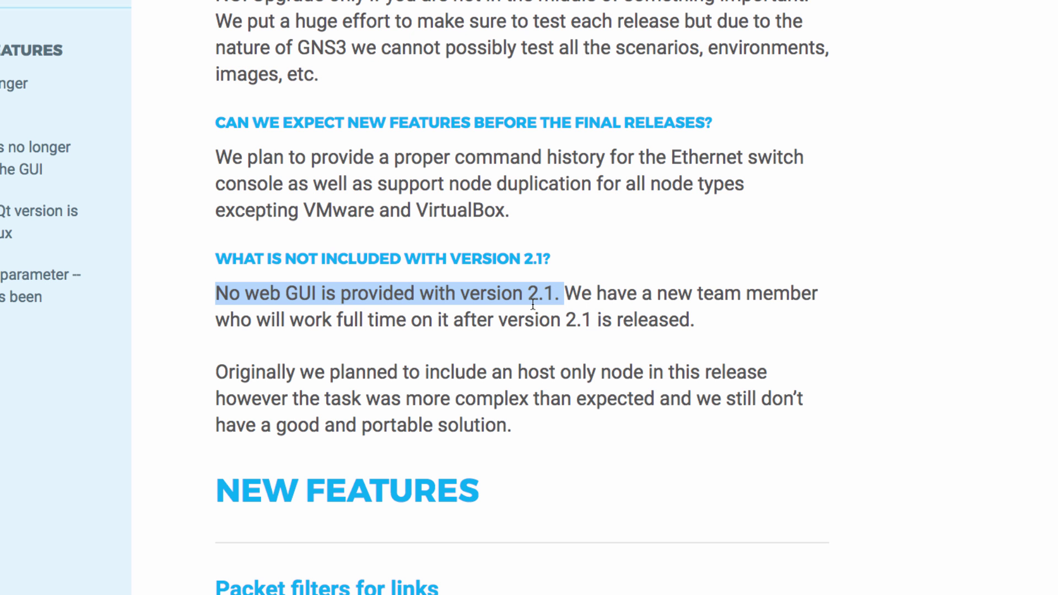
pyautogui.scroll(-1, 534, 304)
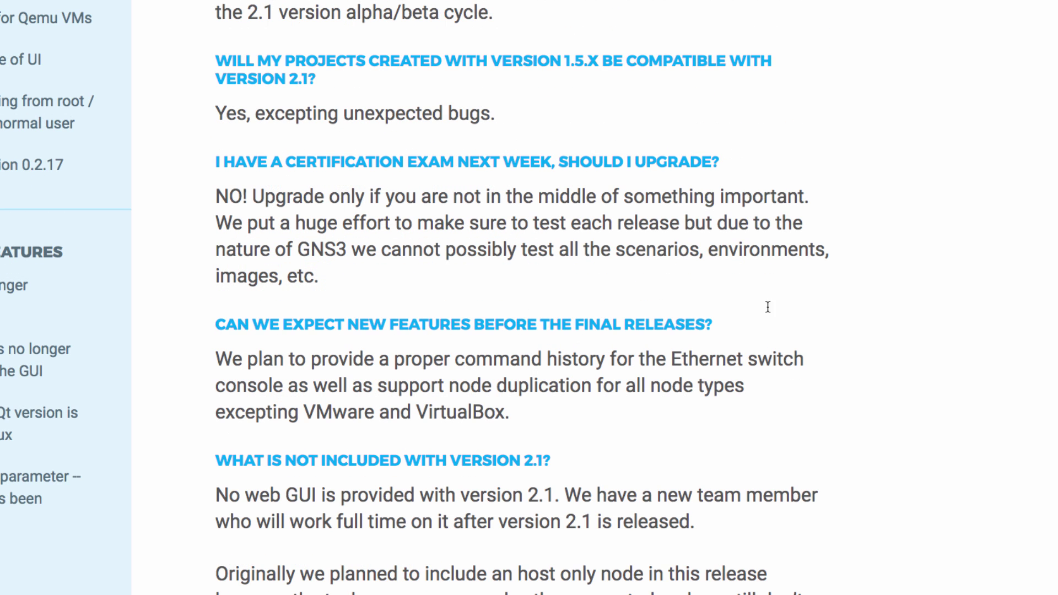
# - Highlight the 'new features before final releases' heading and its full answer
pyautogui.tripleClick(803, 327)
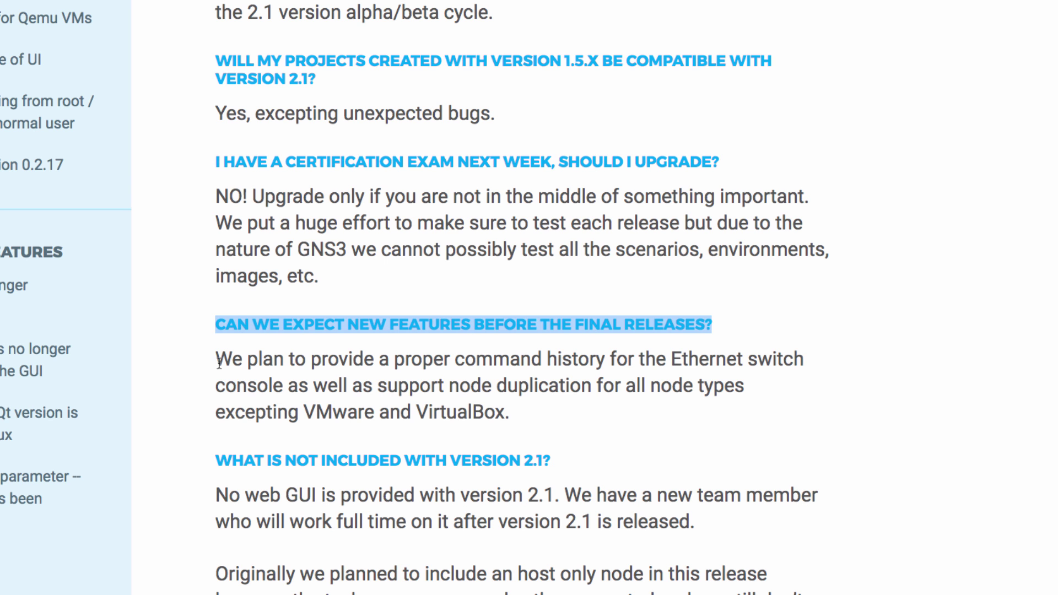
pyautogui.moveTo(216, 361); pyautogui.dragTo(526, 422)
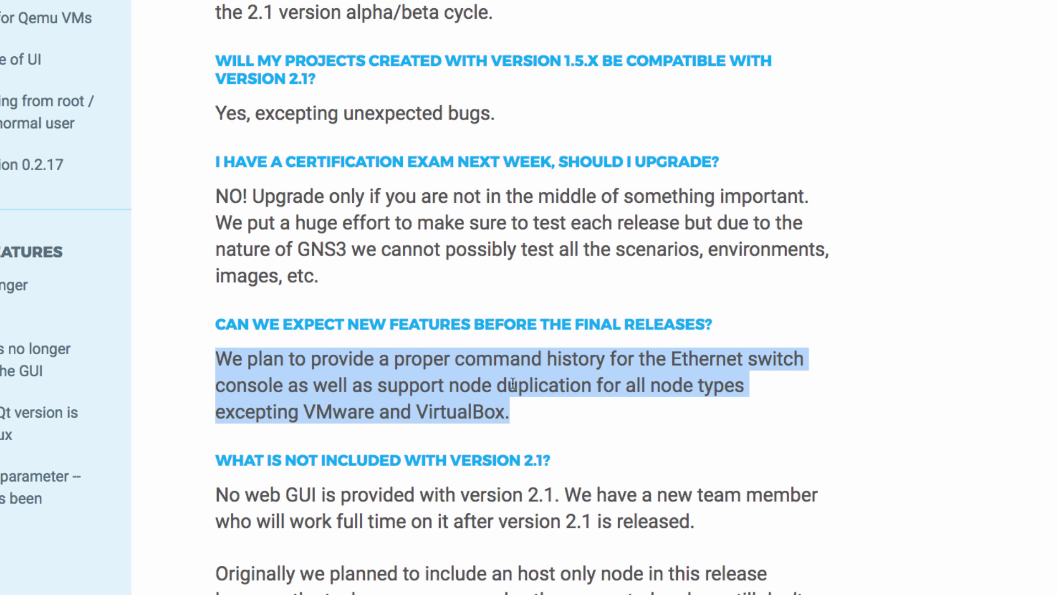
pyautogui.click(271, 326)
pyautogui.moveTo(215, 356); pyautogui.dragTo(541, 428)
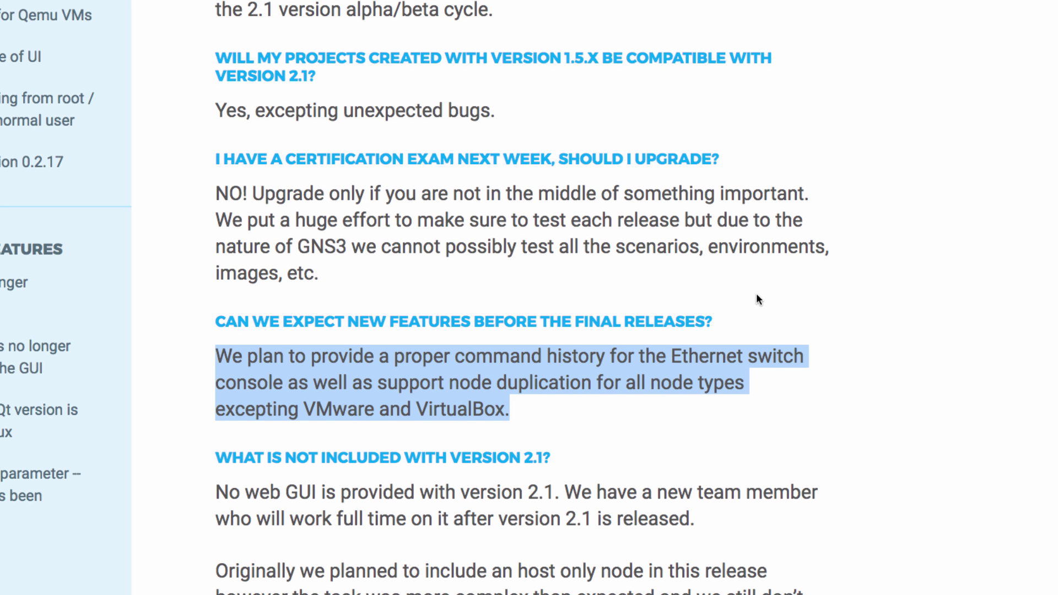
pyautogui.scroll(-1, 757, 300)
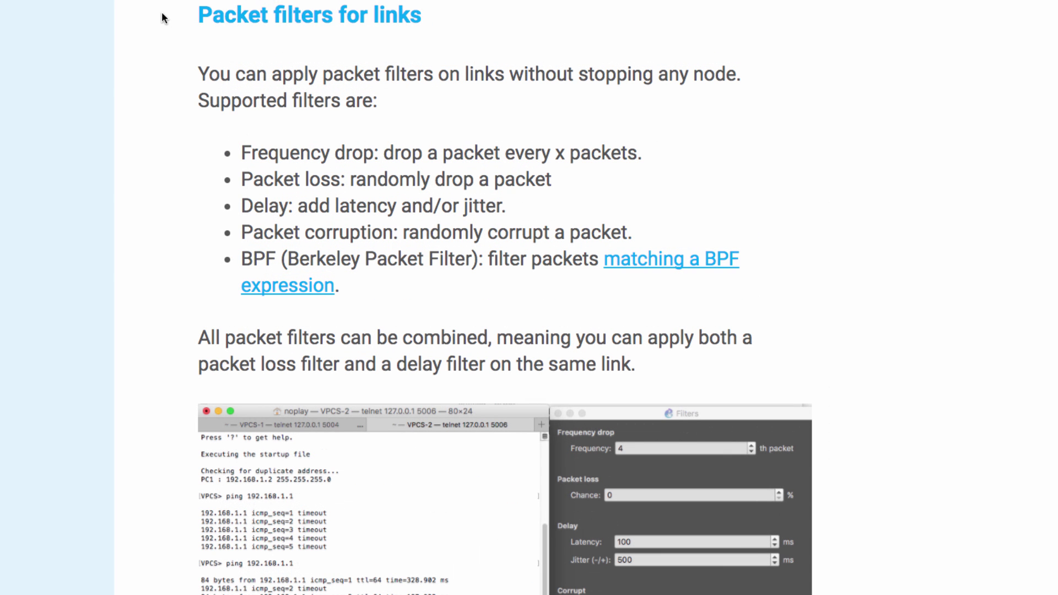
# - Highlight the 'Packet filters for links' heading and its intro paragraph
pyautogui.moveTo(162, 17); pyautogui.dragTo(437, 30)
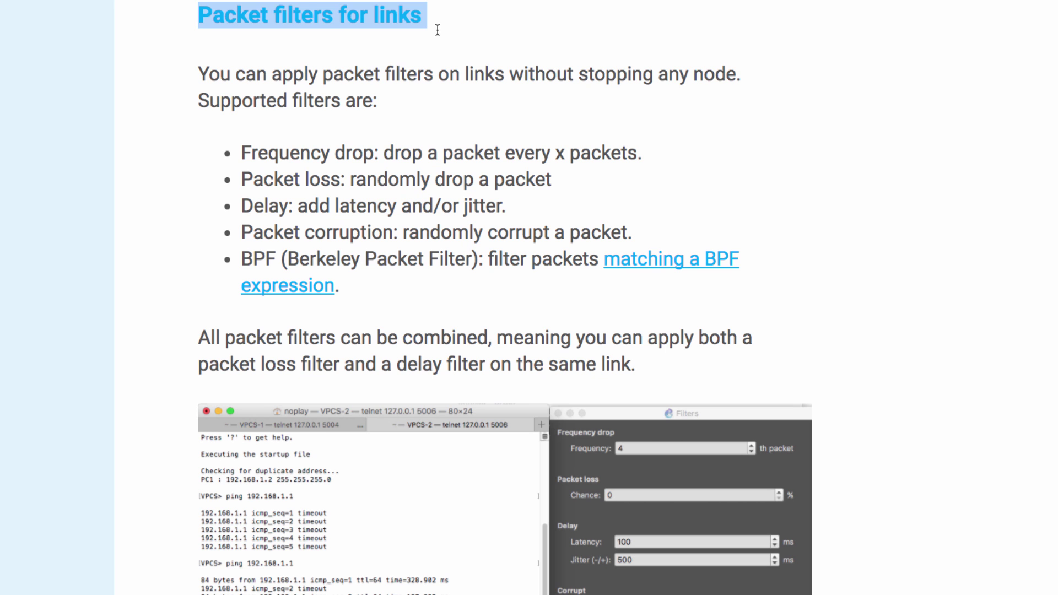
pyautogui.click(438, 29)
pyautogui.moveTo(200, 73); pyautogui.dragTo(355, 114)
pyautogui.click(355, 114)
pyautogui.scroll(-1, 355, 114)
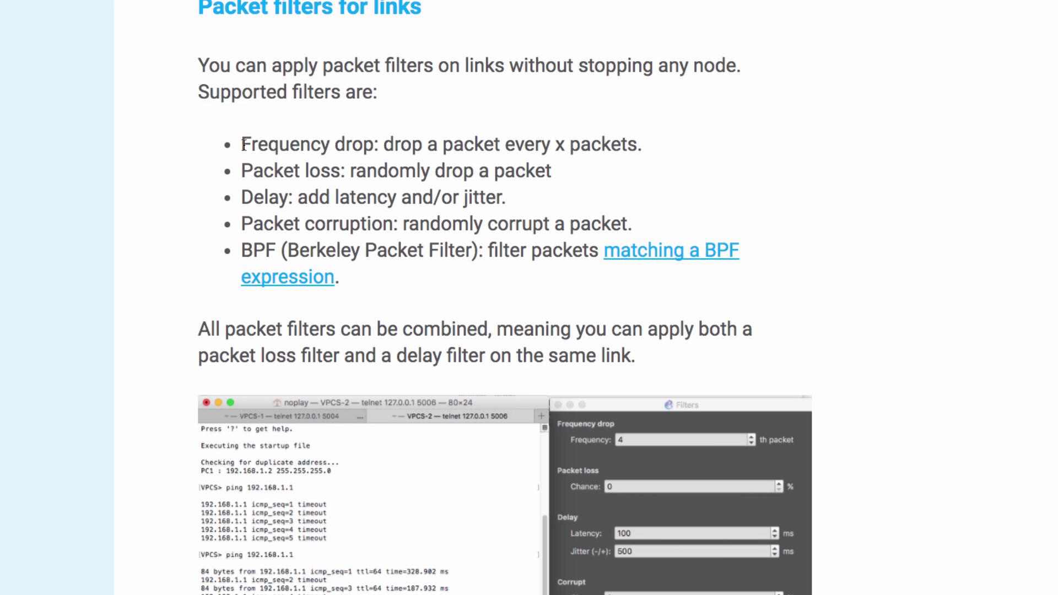
# - Highlight the Frequency drop, Packet loss, Delay, Packet corruption and BPF filter descriptions
pyautogui.moveTo(243, 145); pyautogui.dragTo(702, 146)
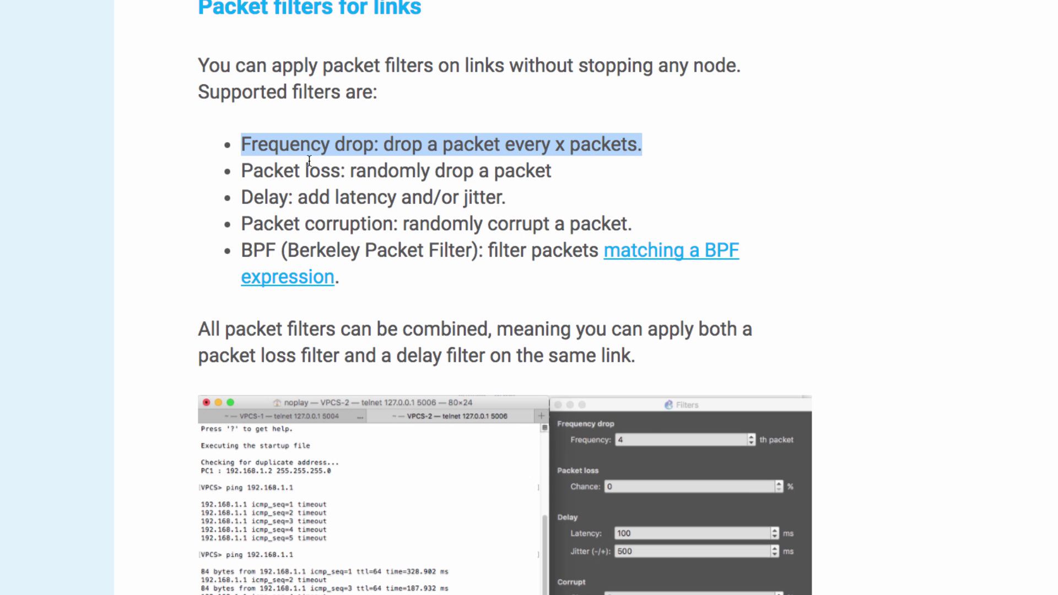
pyautogui.moveTo(243, 169); pyautogui.dragTo(560, 174)
pyautogui.moveTo(236, 205); pyautogui.dragTo(550, 202)
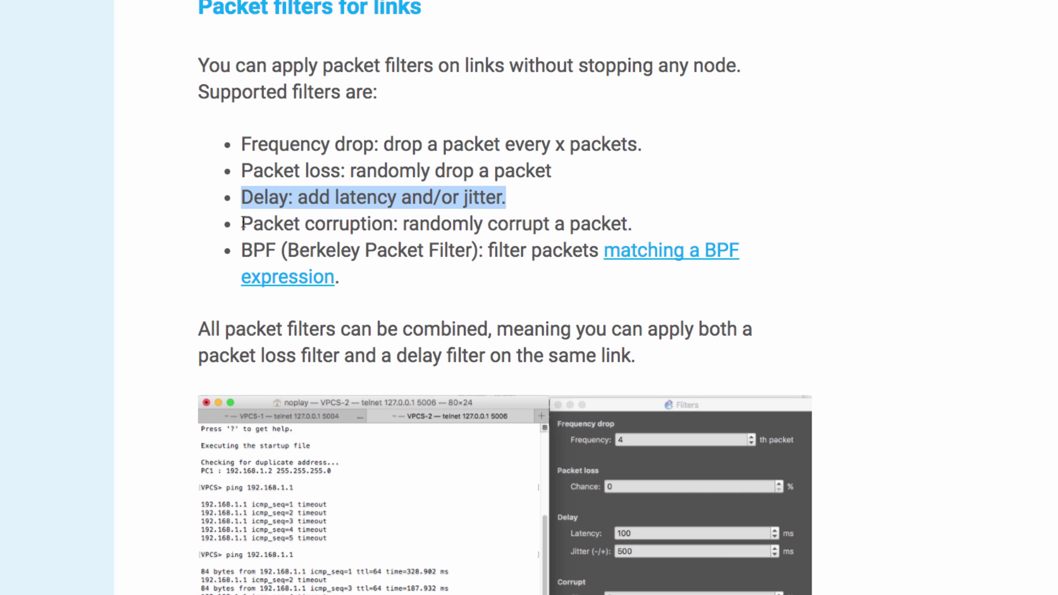
pyautogui.moveTo(244, 223); pyautogui.dragTo(631, 227)
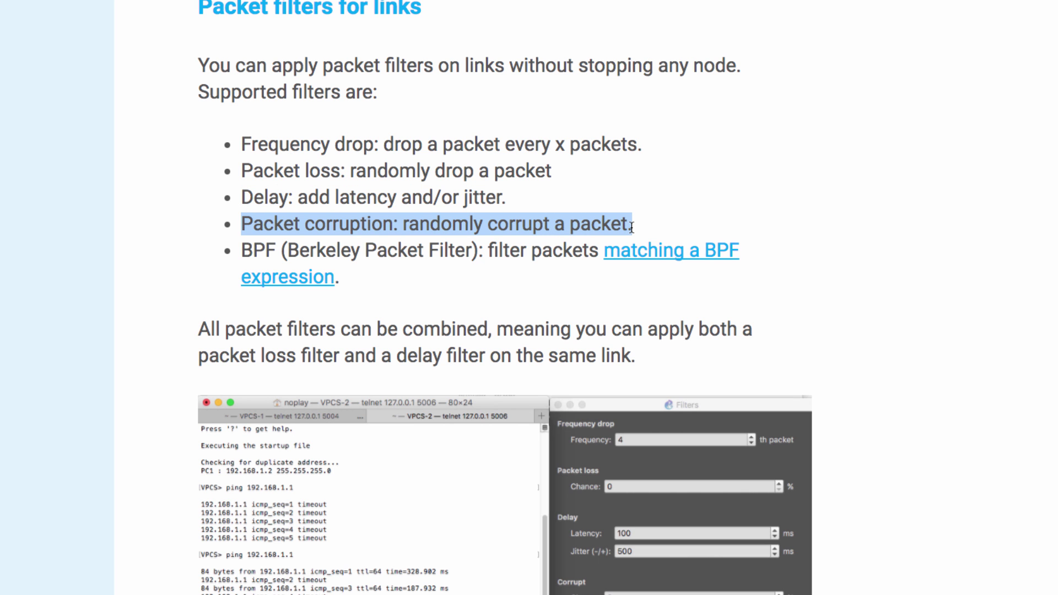
pyautogui.moveTo(241, 252); pyautogui.dragTo(596, 244)
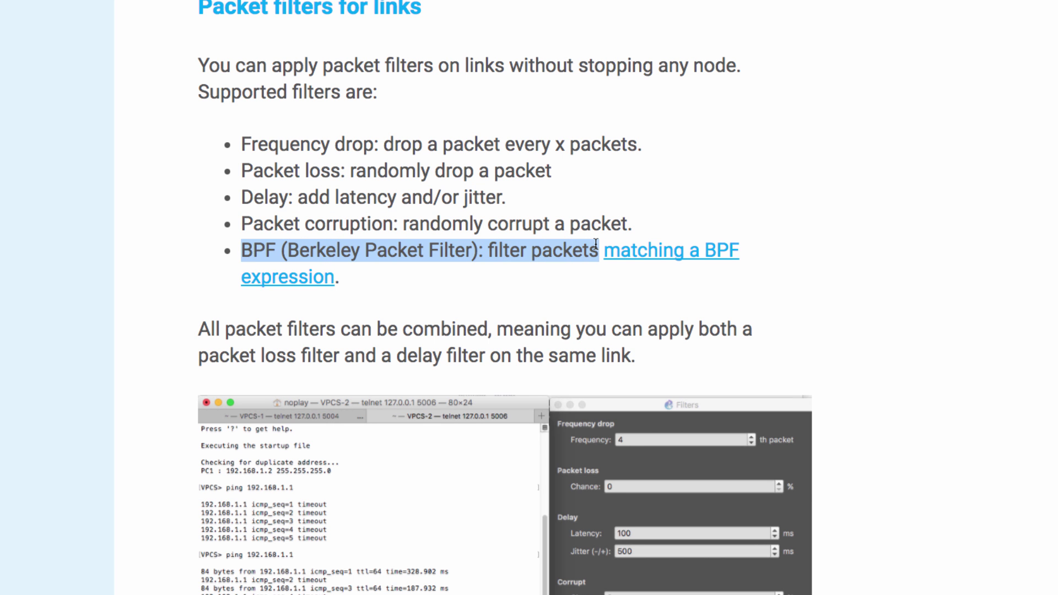
# - Open the BPF expression syntax page in a new tab and scroll through it
pyautogui.rightClick(676, 256)
pyautogui.click(699, 262)
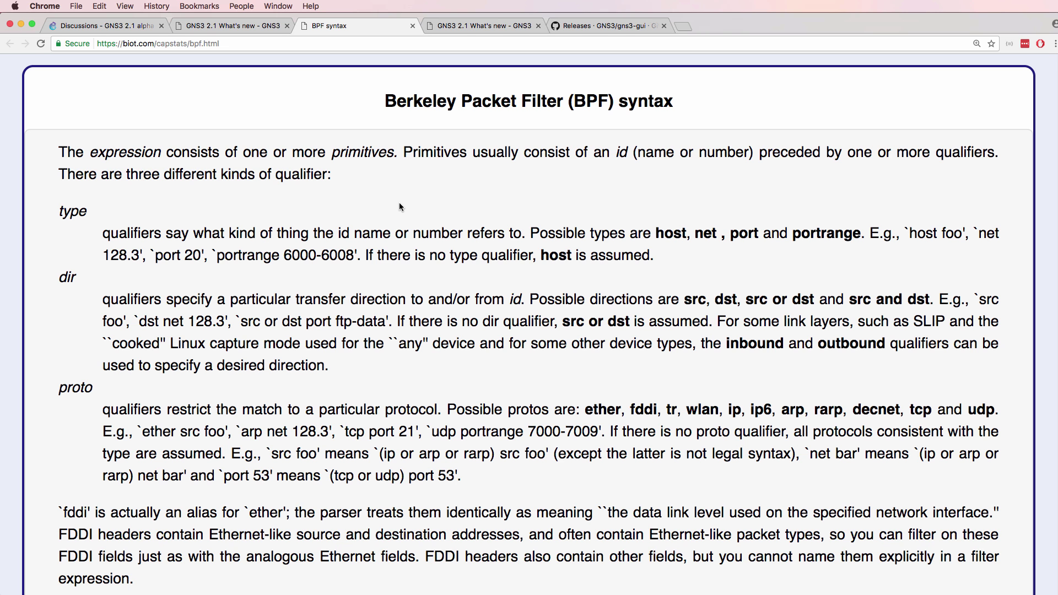
pyautogui.scroll(-20, 399, 207)
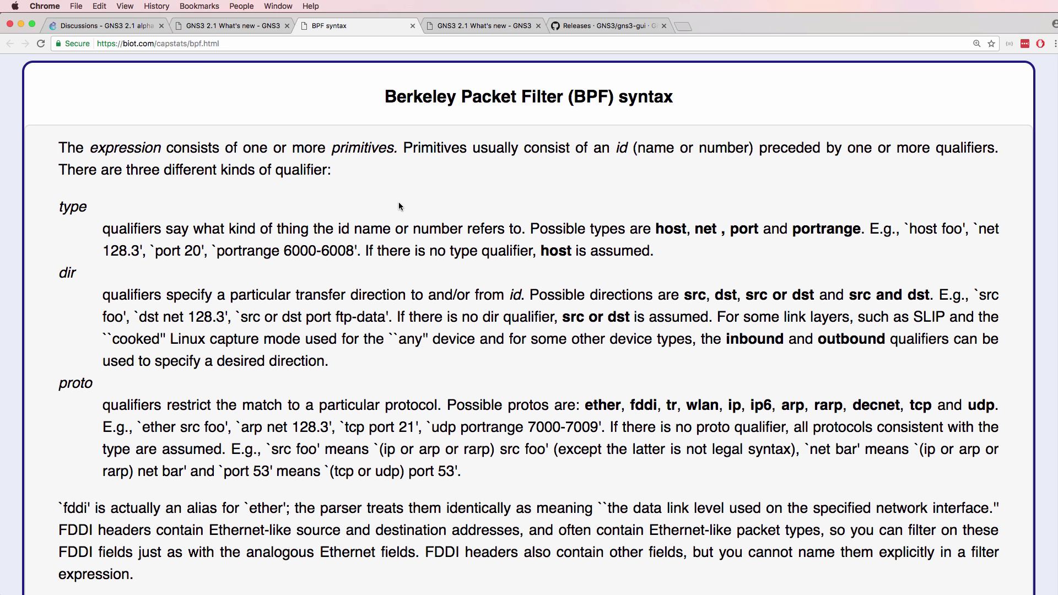
pyautogui.scroll(-6, 399, 207)
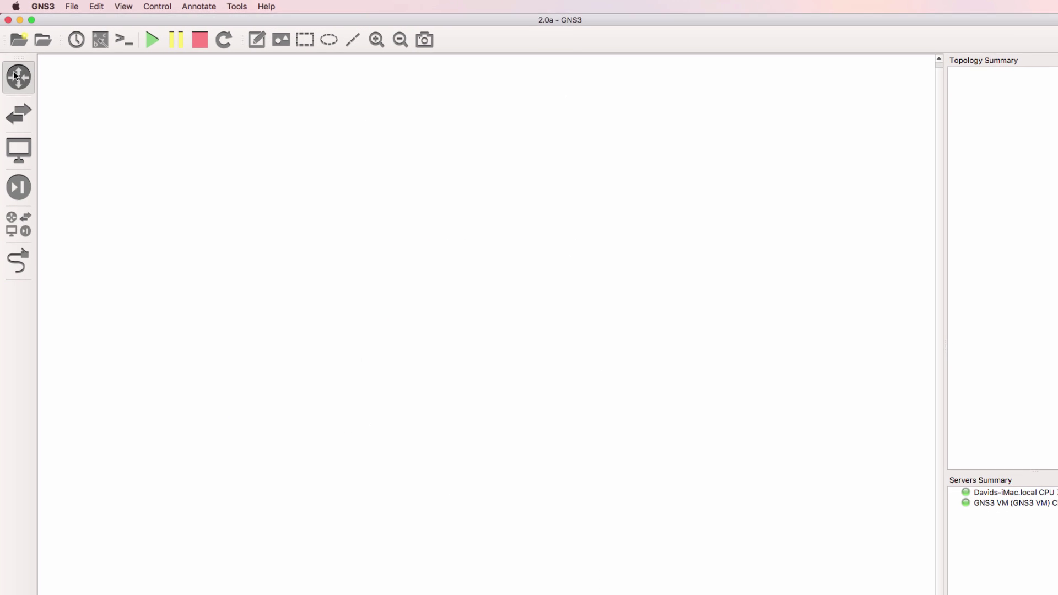
# - Place two c3725-VM routers, R1 and R2, on the canvas and zoom in
pyautogui.click(15, 77)
pyautogui.moveTo(96, 148); pyautogui.dragTo(445, 174)
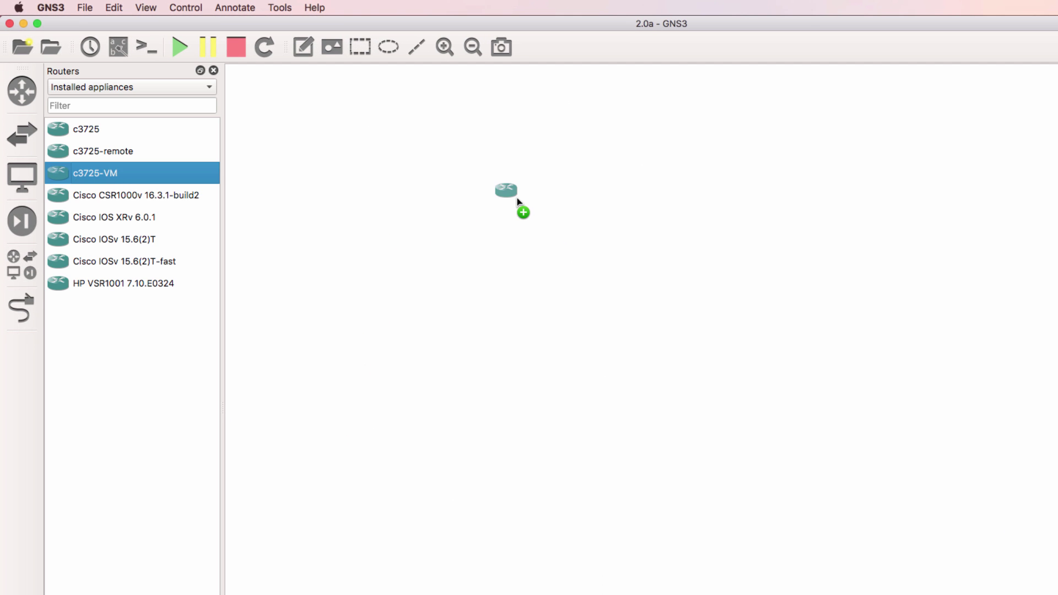
pyautogui.moveTo(517, 199); pyautogui.dragTo(517, 197)
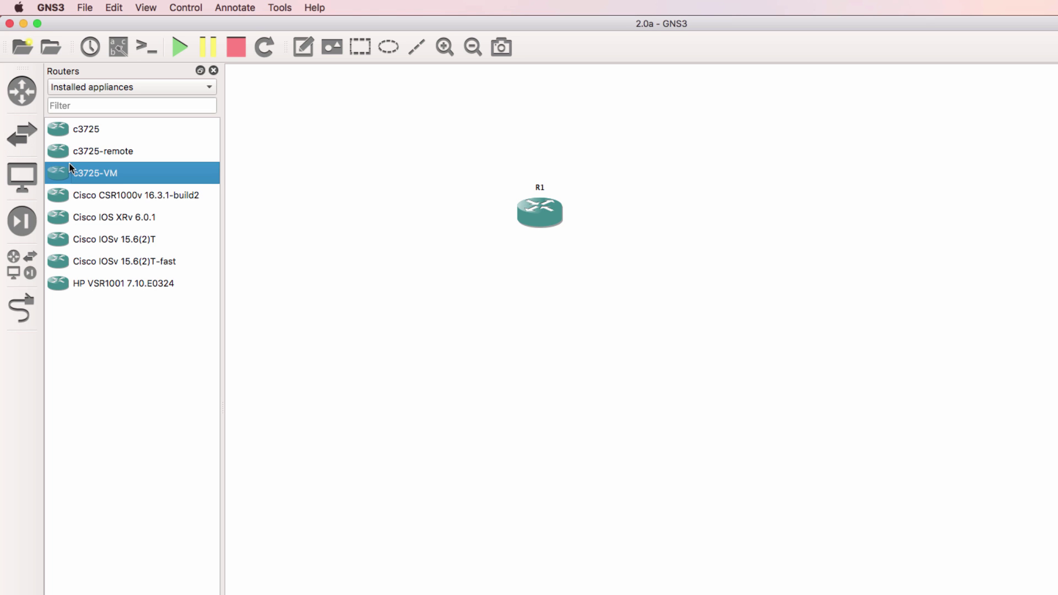
pyautogui.moveTo(82, 177); pyautogui.dragTo(778, 204)
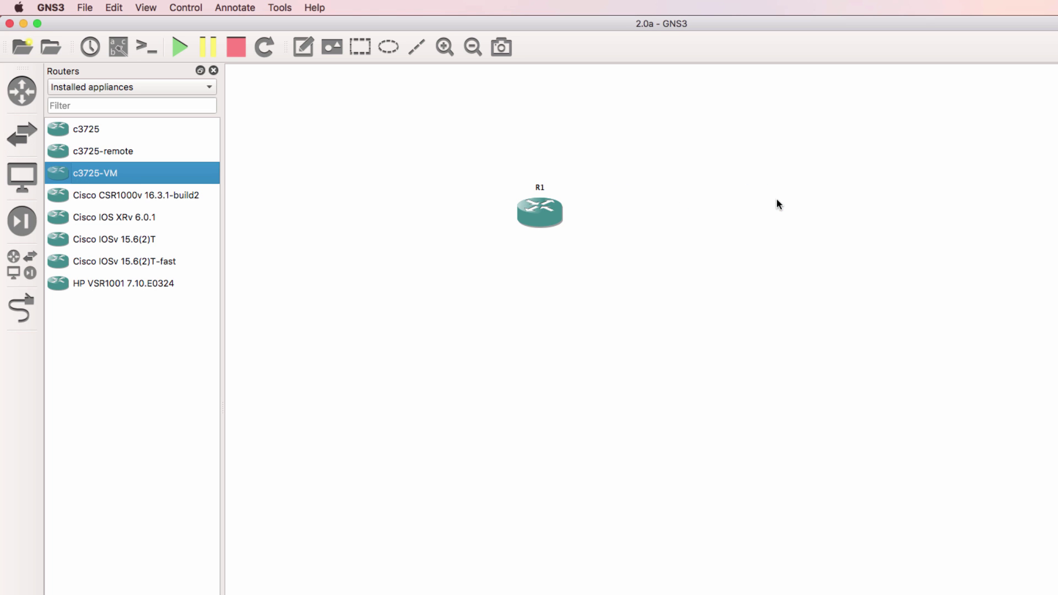
pyautogui.click(213, 70)
pyautogui.click(445, 49)
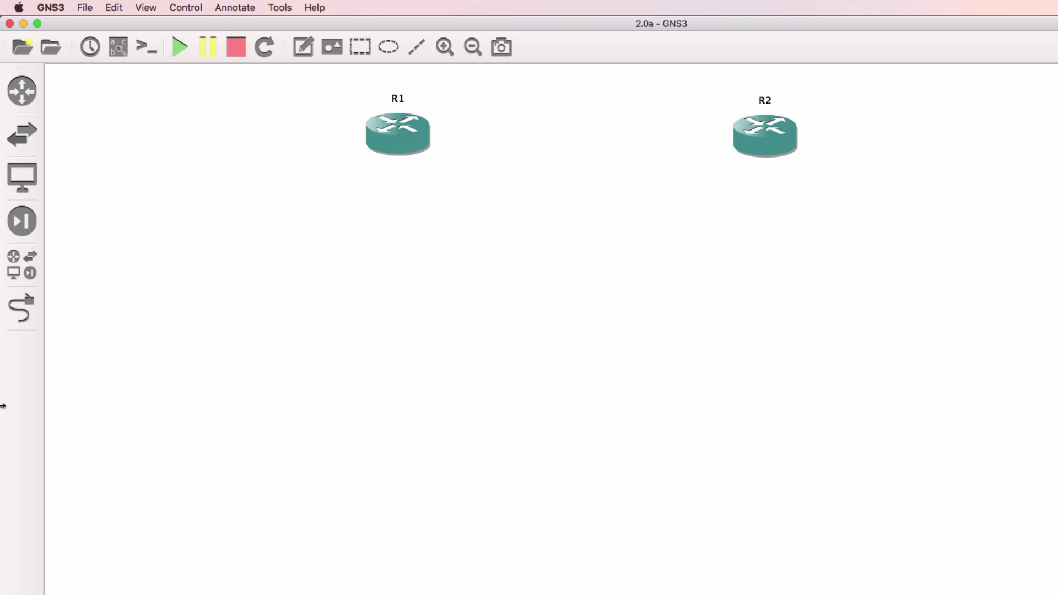
# - Link R1 Serial2/0 to R2 Serial2/0
pyautogui.click(22, 309)
pyautogui.click(413, 143)
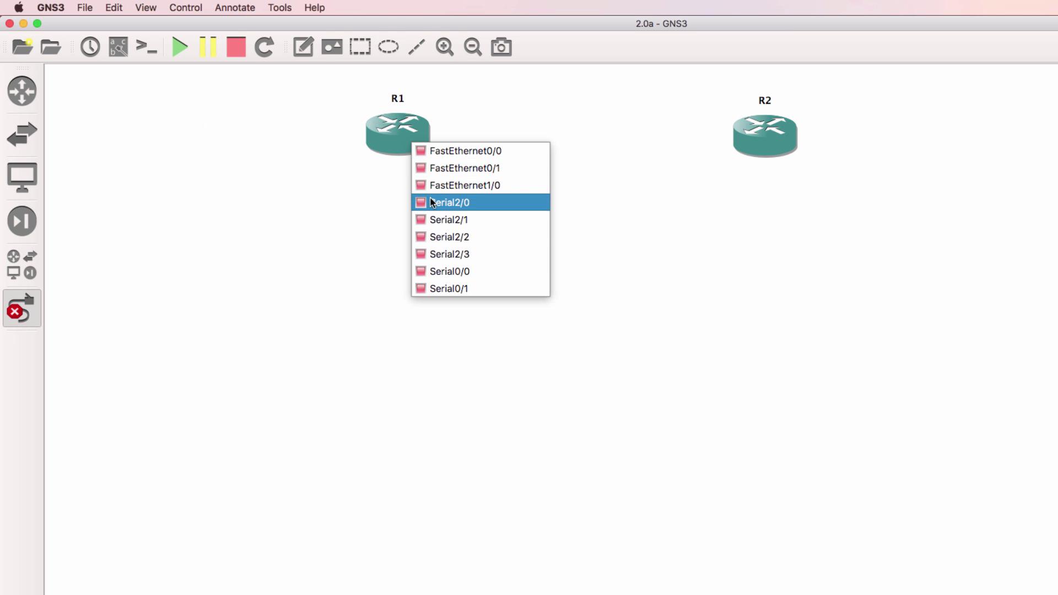
pyautogui.click(432, 200)
pyautogui.click(747, 137)
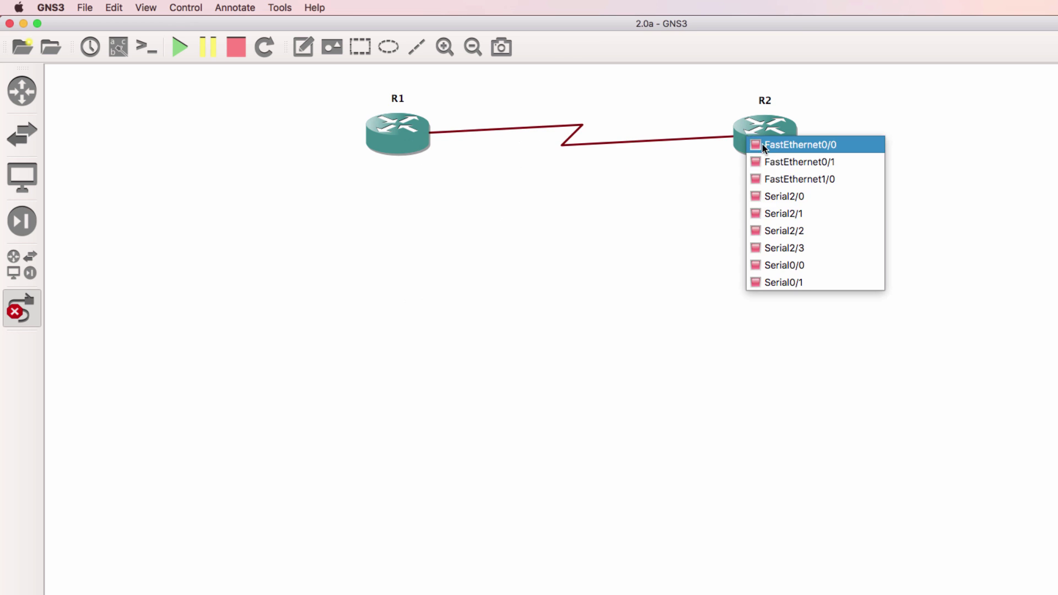
pyautogui.click(778, 192)
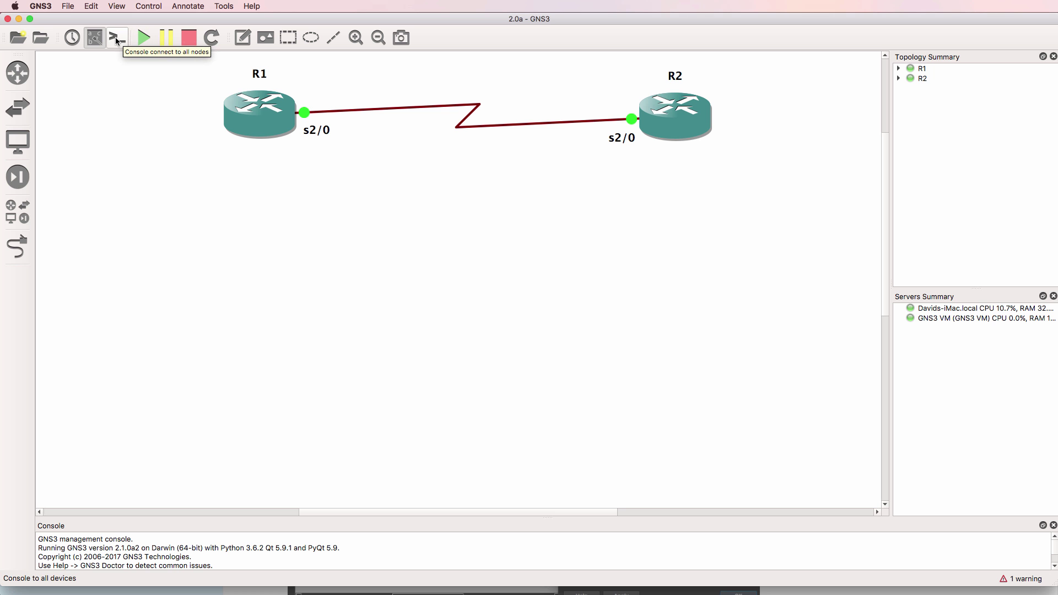
# - Open consoles for all routers and arrange the R1 and R2 windows side by side
pyautogui.click(116, 40)
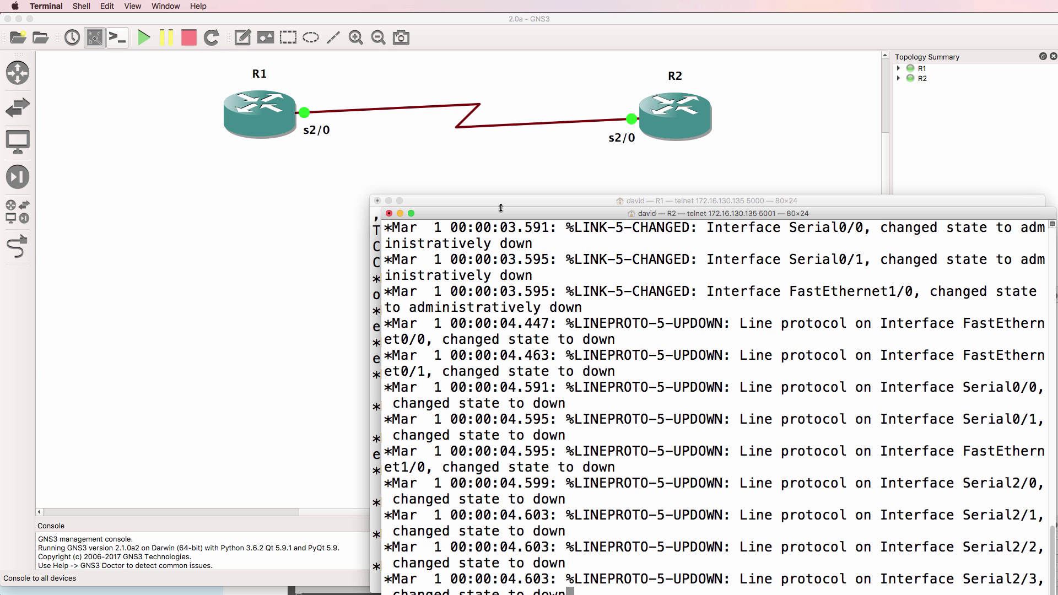
pyautogui.moveTo(505, 205); pyautogui.dragTo(163, 167)
pyautogui.moveTo(777, 217); pyautogui.dragTo(771, 168)
pyautogui.click(171, 311)
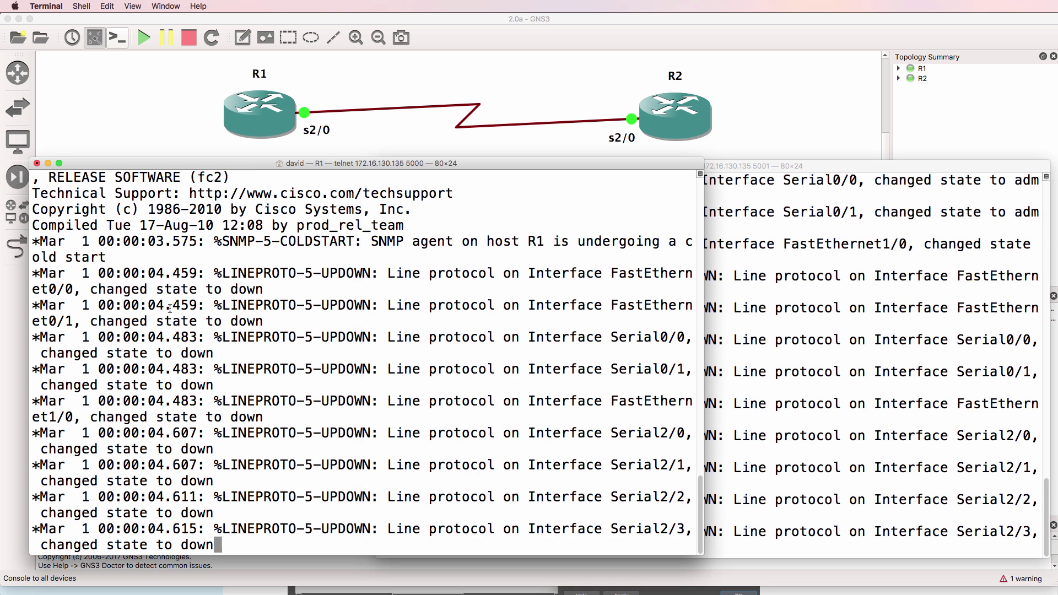
# - On R1, enable Serial2/0 with address 10.1.1.1 255.255.255.0 and exit configuration mode
pyautogui.press('Return')
pyautogui.write('conf t')
pyautogui.press('Return')
pyautogui.write('int s2/0')
pyautogui.press('Return')
pyautogui.write('no shut')
pyautogui.press('Return')
pyautogui.write('ip add')
pyautogui.press('Tab')
pyautogui.write('10.1')
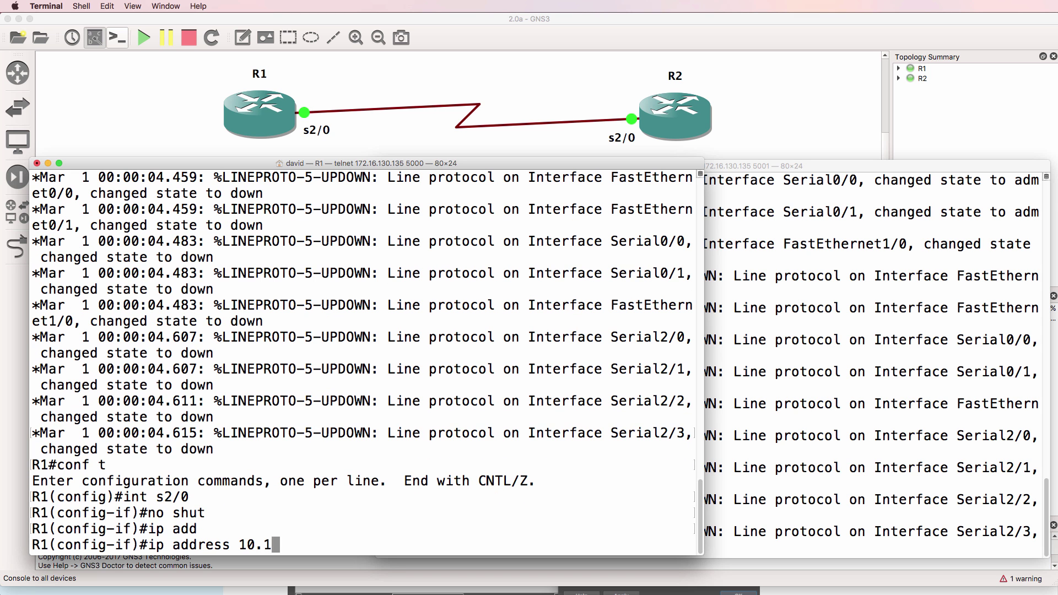
pyautogui.write('.1.1 255.255.255.0')
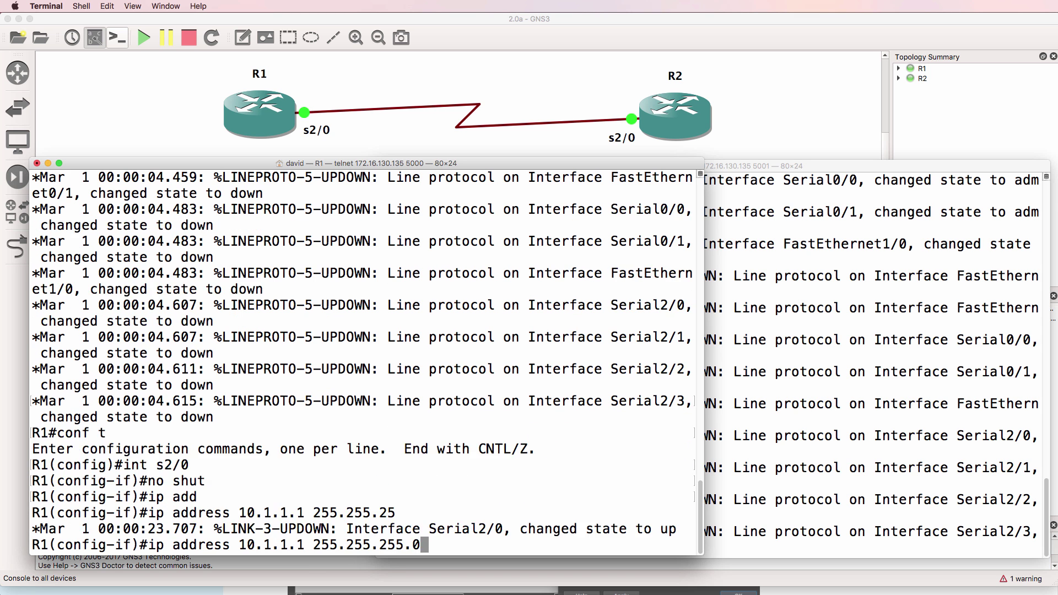
pyautogui.press('Return')
pyautogui.write('end')
pyautogui.press('Return')
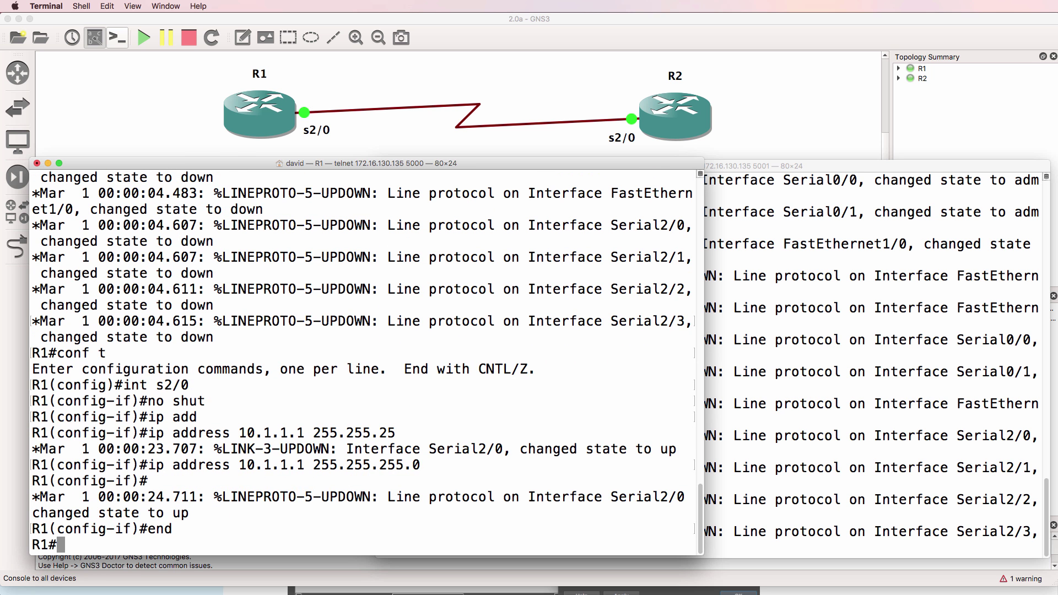
# - In R2's console, enter configuration mode and enable interface Serial2/0
pyautogui.click(878, 265)
pyautogui.press('Return')
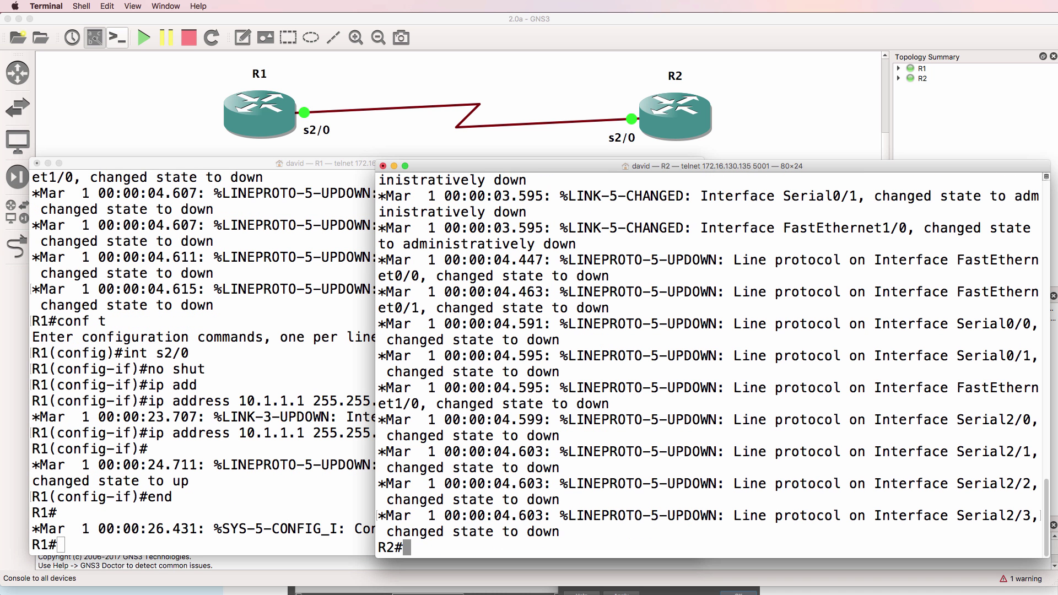
pyautogui.write('conf t')
pyautogui.press('Return')
pyautogui.write('int s2/')
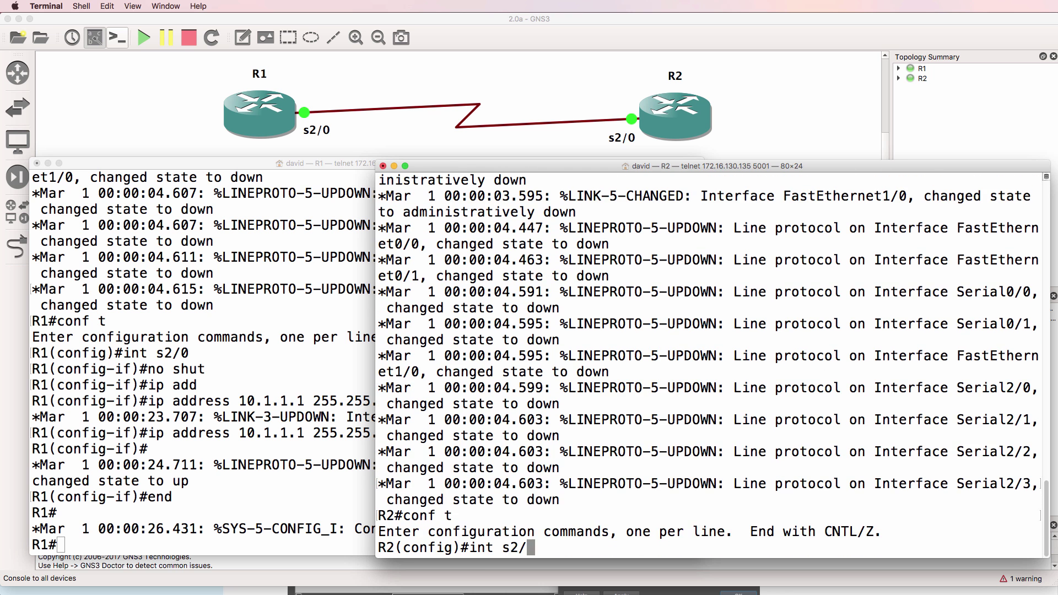
pyautogui.write('0')
pyautogui.press('Return')
pyautogui.write('no shut')
pyautogui.press('Return')
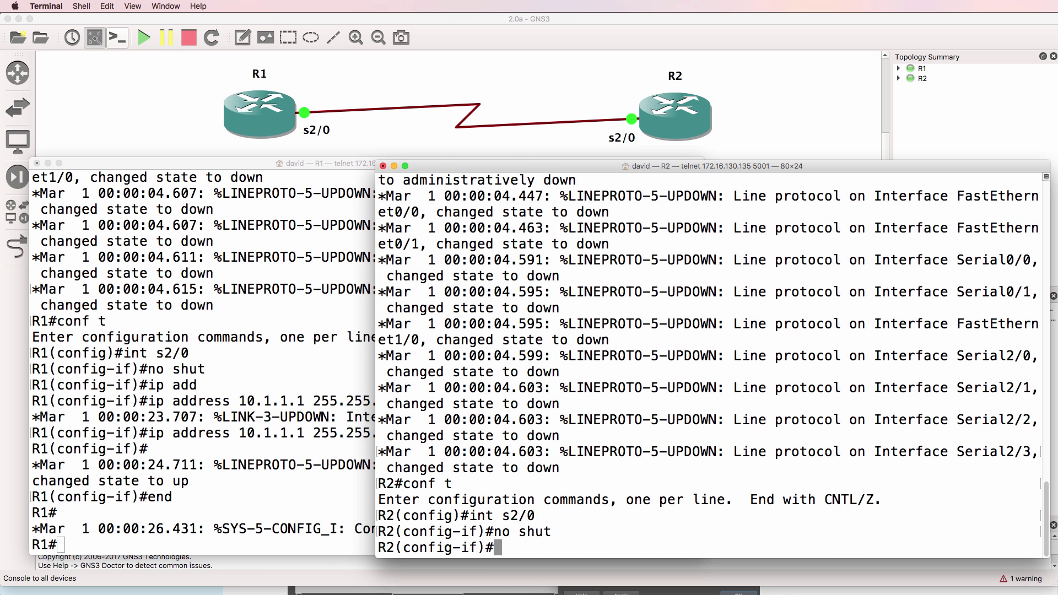
# - Assign R2's Serial2/0 the address 10.1.1.2 255.255.255.0 and exit configuration mode
pyautogui.write('i padd')
pyautogui.press('Return')
pyautogui.write('i pa')
pyautogui.press('BackSpace')
pyautogui.press('BackSpace')
pyautogui.press('BackSpace')
pyautogui.write('p ad')
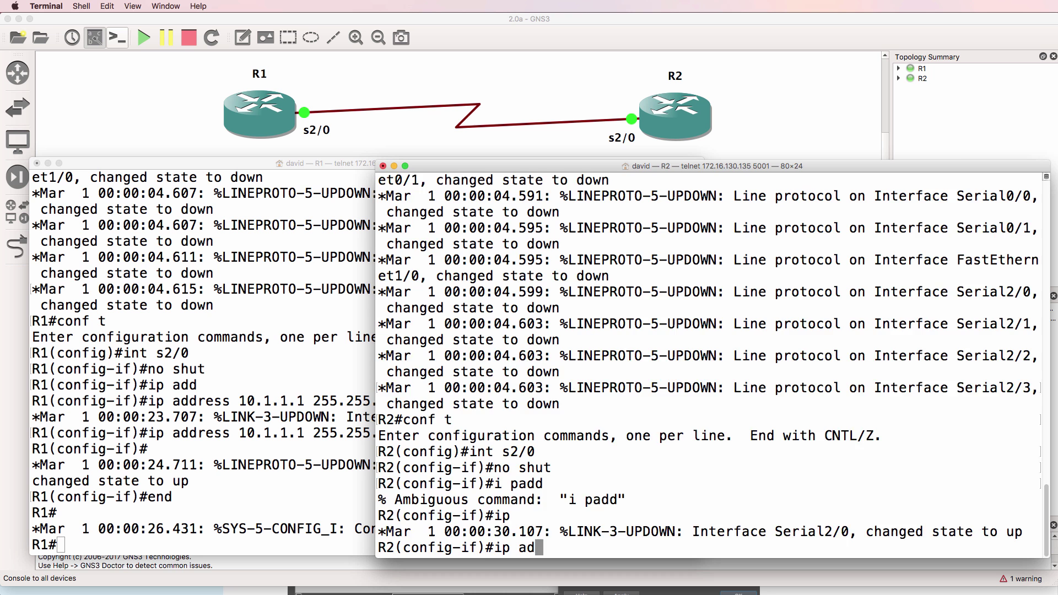
pyautogui.press('Tab')
pyautogui.write('d')
pyautogui.press('Tab')
pyautogui.write('10.1.1.2 255.255.25')
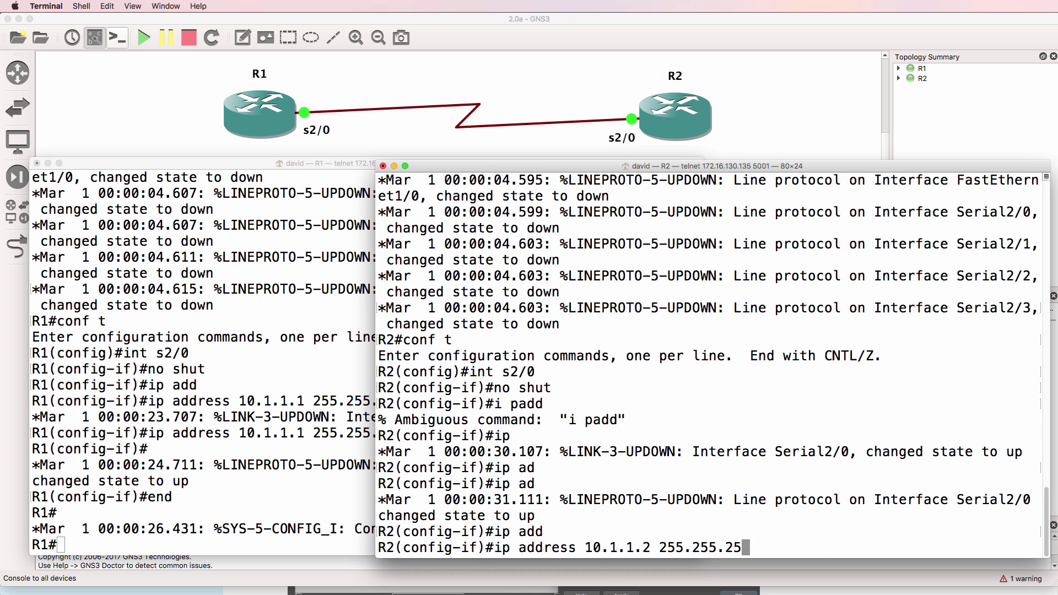
pyautogui.write('5.0')
pyautogui.press('Return')
pyautogui.write('end')
pyautogui.press('Return')
# - Ping 10.1.1.1 from R2 and 10.1.1.2 from R1 to confirm connectivity
pyautogui.write('ping 10.1.1.1')
pyautogui.press('Return')
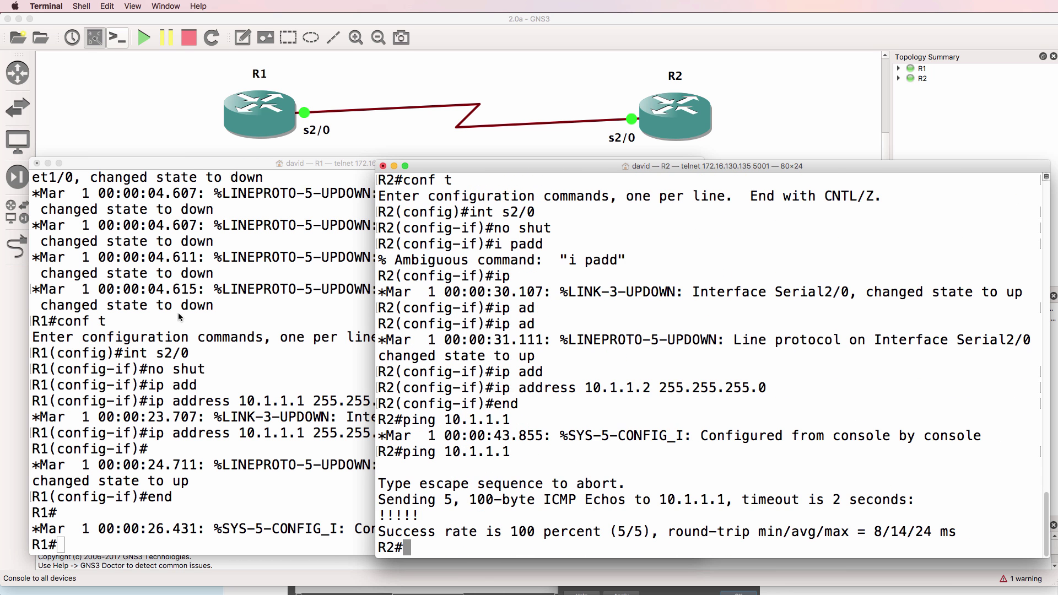
pyautogui.click(179, 314)
pyautogui.press('Return')
pyautogui.write('ping 10.1.')
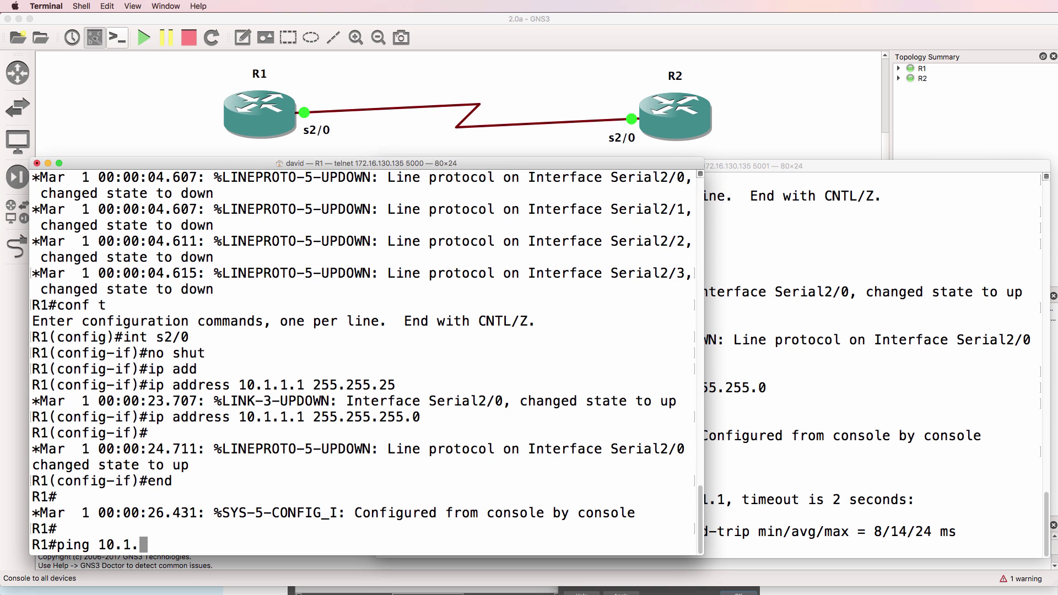
pyautogui.write('1.2')
pyautogui.press('Return')
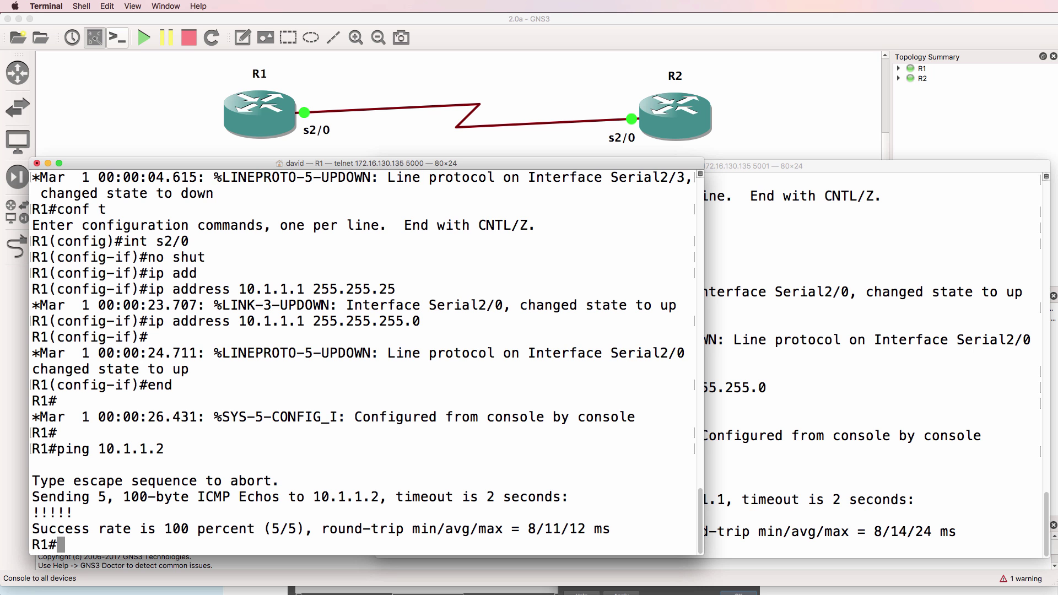
# - Shrink the GNS3 window and move the R1 and R2 consoles below the topology
pyautogui.click(375, 148)
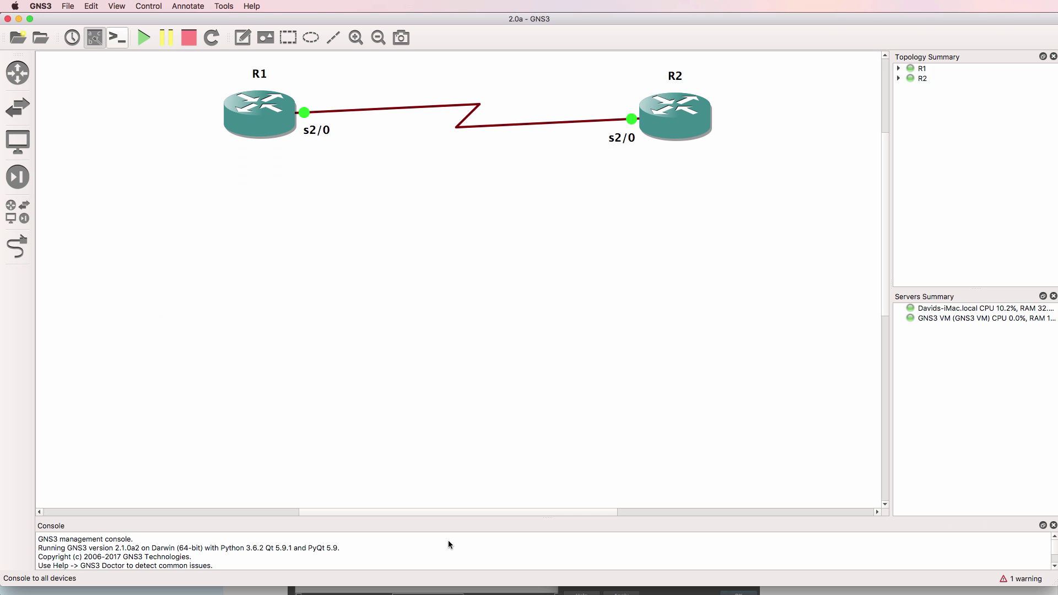
pyautogui.moveTo(434, 588); pyautogui.dragTo(453, 289)
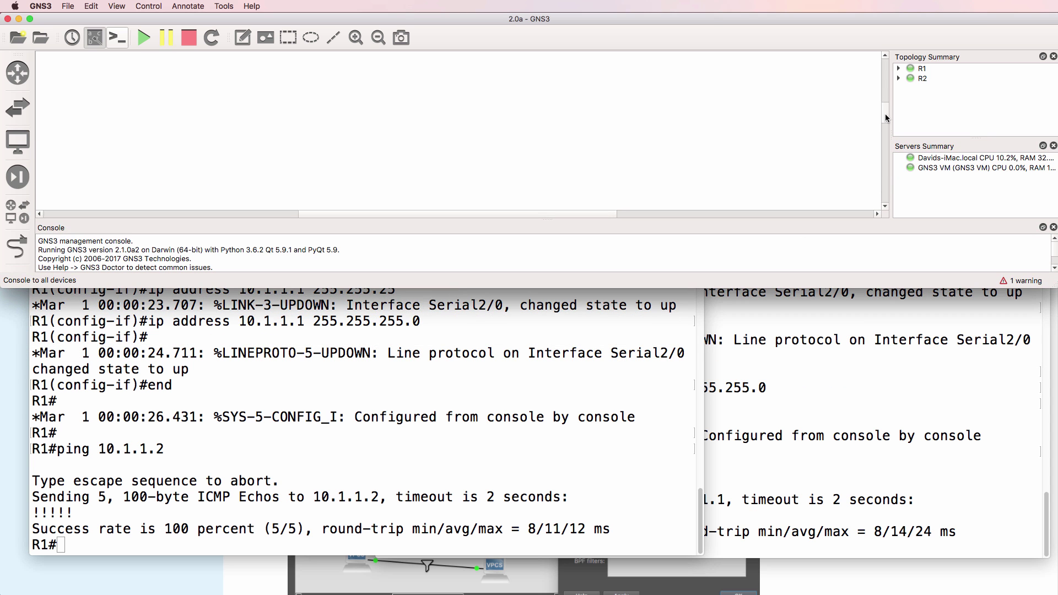
pyautogui.moveTo(886, 117)
pyautogui.mouseDown()
pyautogui.moveTo(888, 91)
pyautogui.moveTo(889, 102)
pyautogui.mouseUp()
pyautogui.click(728, 364)
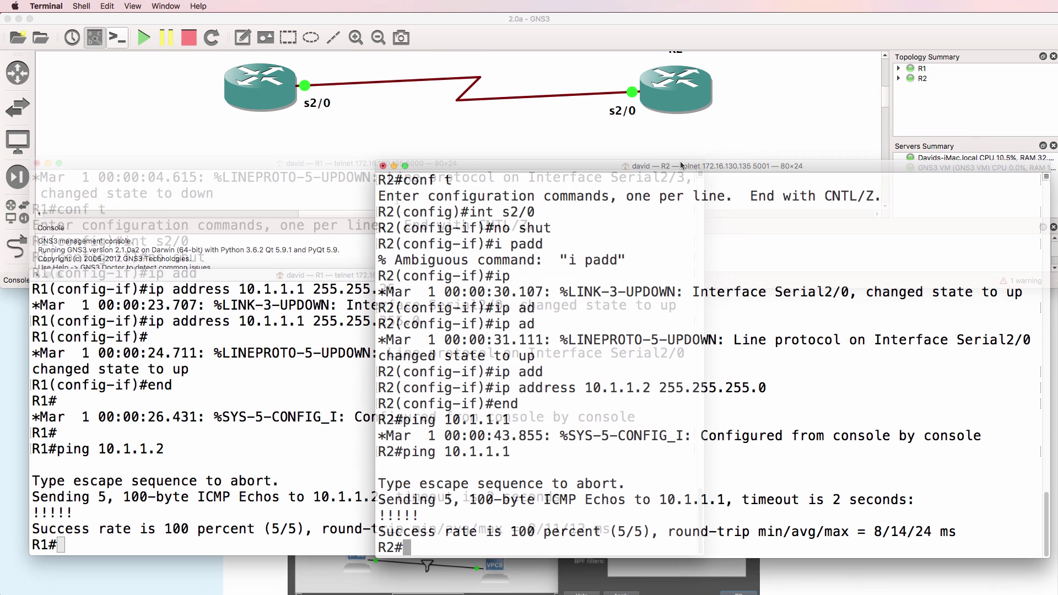
pyautogui.moveTo(694, 163); pyautogui.dragTo(693, 274)
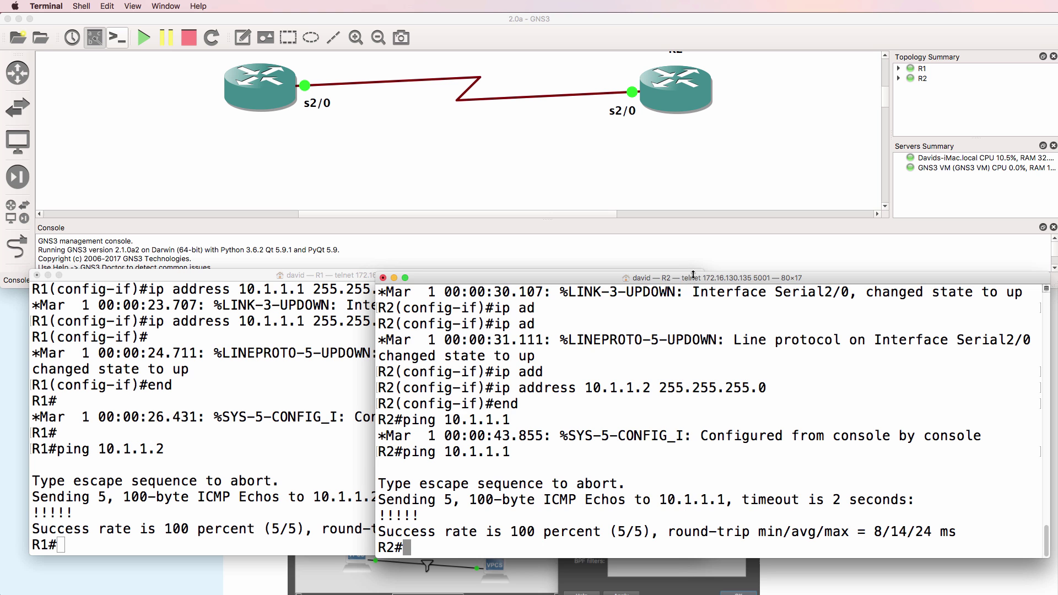
pyautogui.click(317, 466)
pyautogui.moveTo(266, 275); pyautogui.dragTo(242, 292)
# - On R1, rerun the ping to 10.1.1.2, then start 'ping 10.1.1.2 repeat 100000'
pyautogui.press('Up')
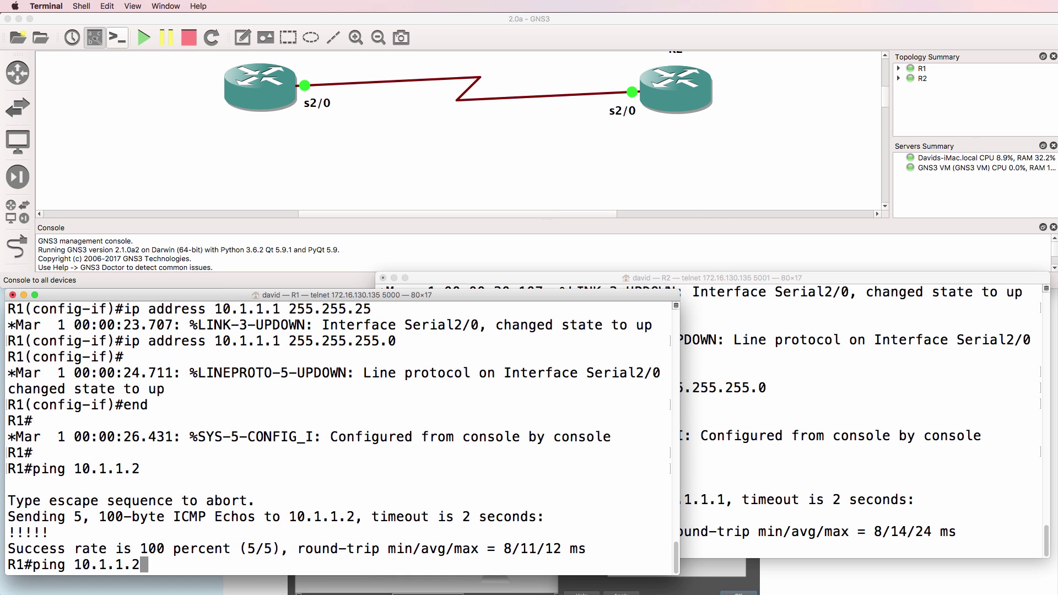
pyautogui.press('Return')
pyautogui.moveTo(886, 104); pyautogui.dragTo(887, 100)
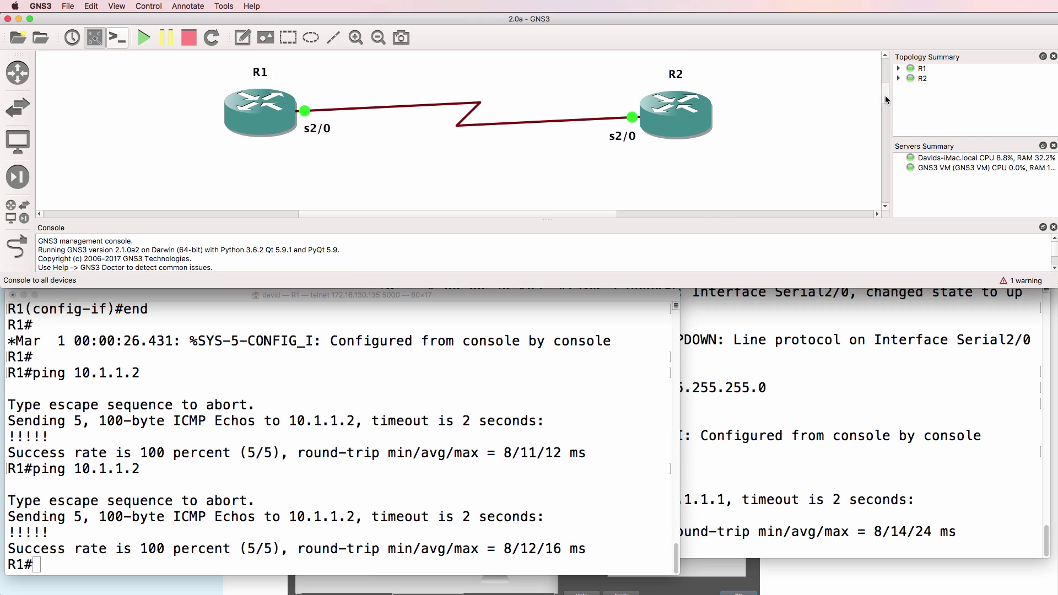
pyautogui.click(317, 402)
pyautogui.write('ping ')
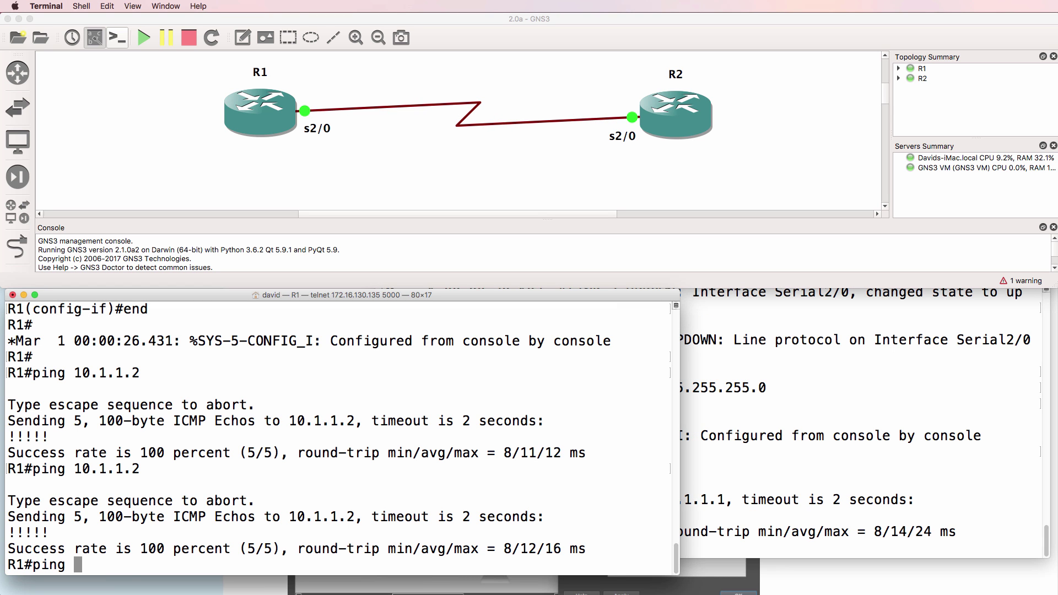
pyautogui.write('10.1.1.2 re')
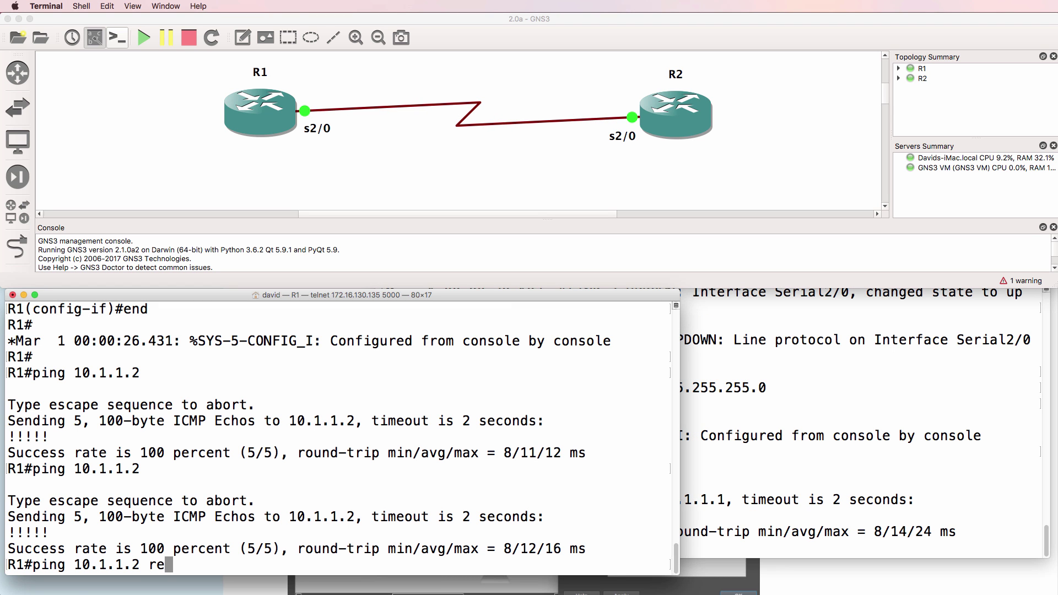
pyautogui.press('Tab')
pyautogui.write('100000')
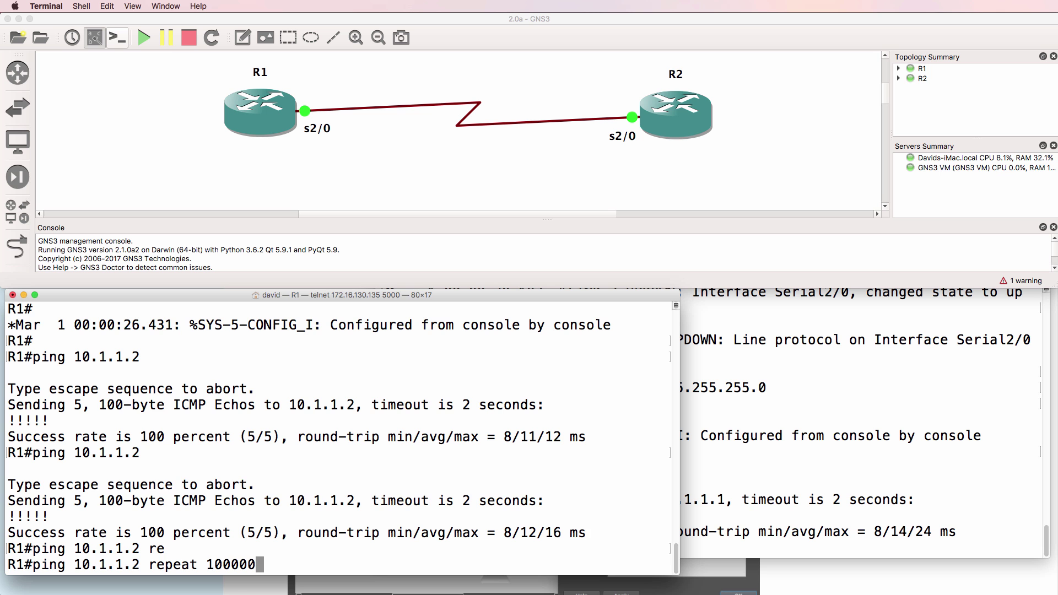
pyautogui.press('Return')
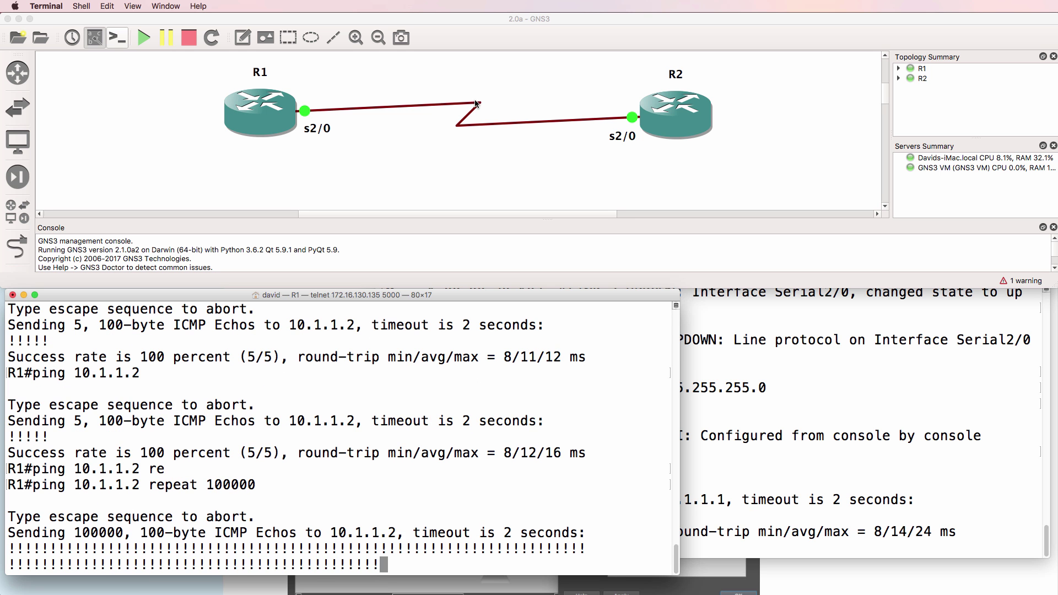
# - Apply a frequency drop of 10 to the R1–R2 serial link's packet filters
pyautogui.click(472, 109)
pyautogui.rightClick(473, 108)
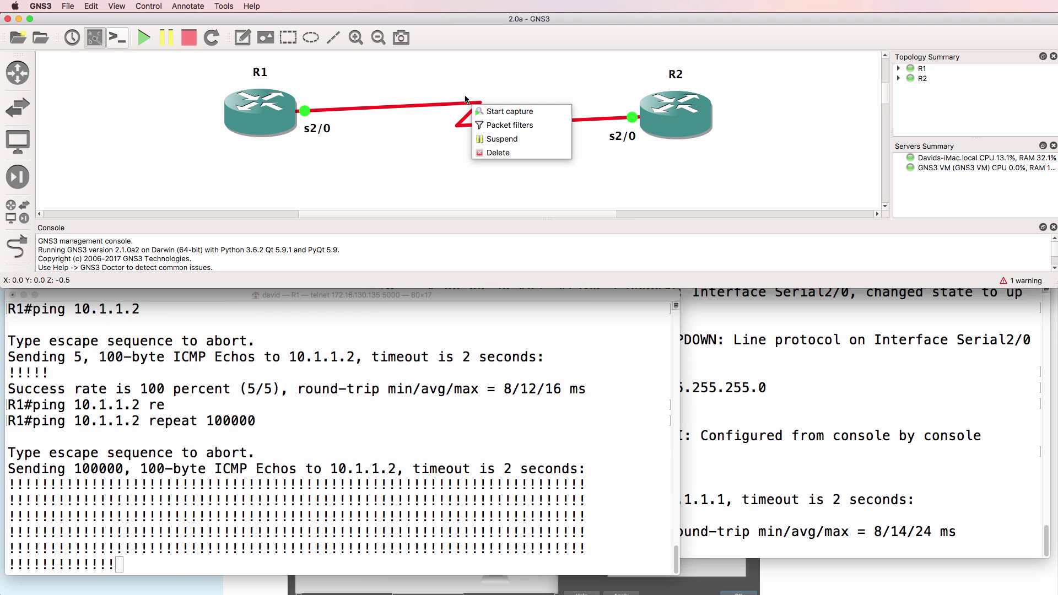
pyautogui.click(488, 125)
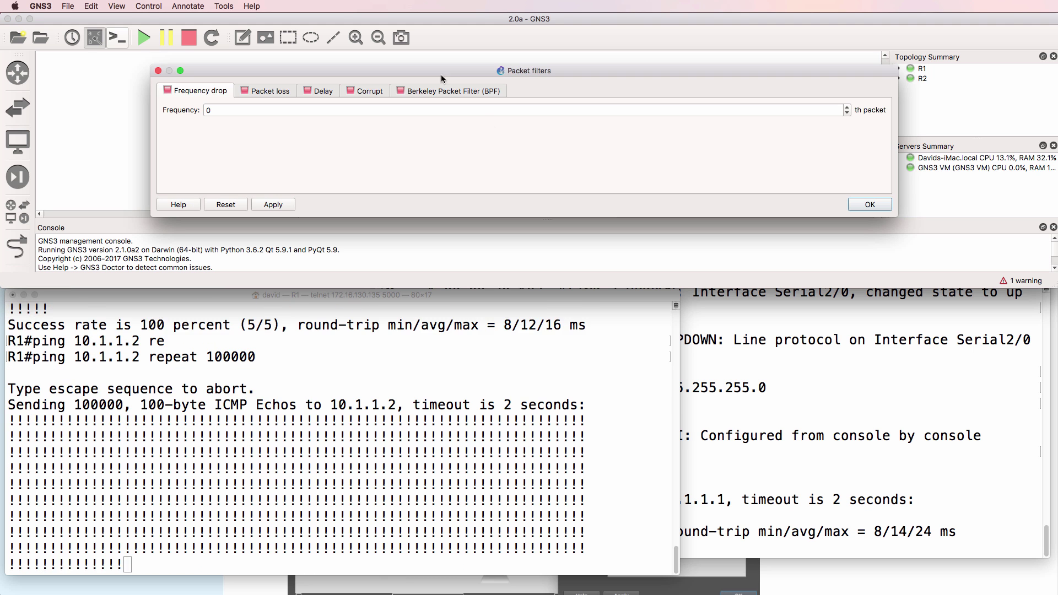
pyautogui.write('10')
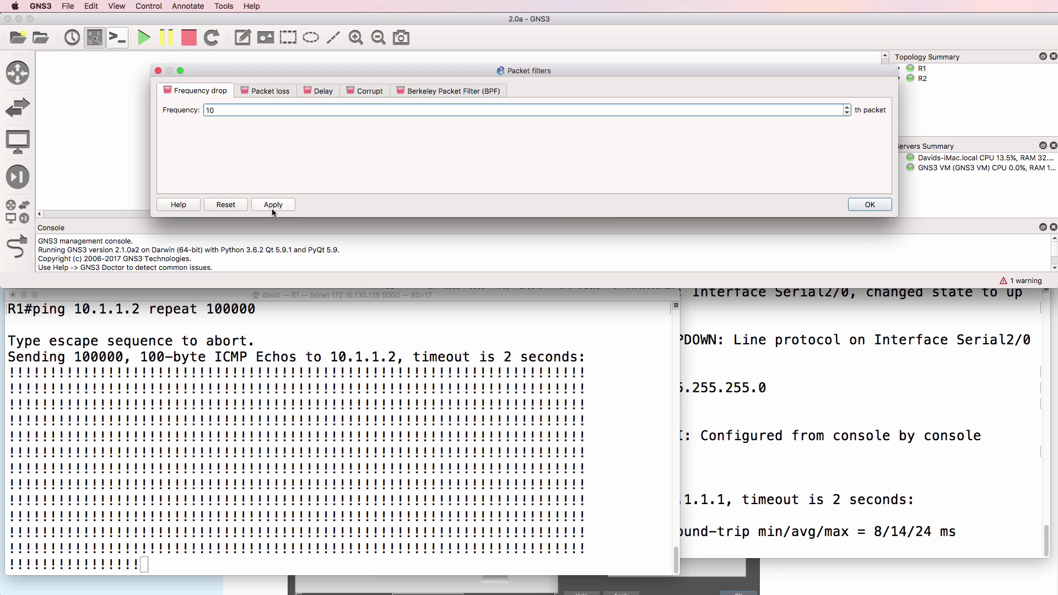
pyautogui.click(272, 206)
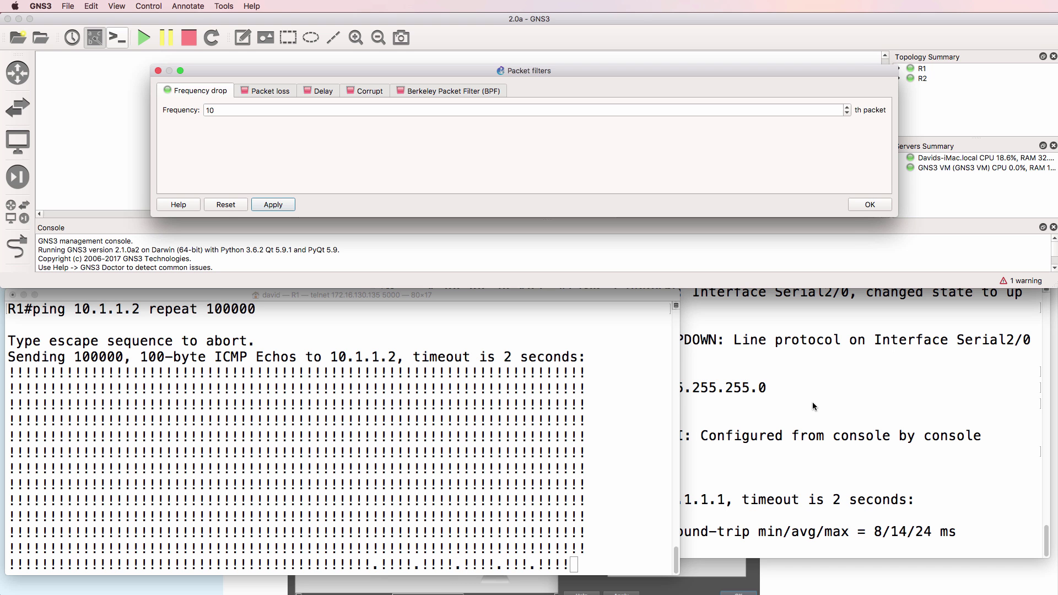
# - Reset the frequency drop, then apply a frequency drop of 25 instead
pyautogui.click(228, 209)
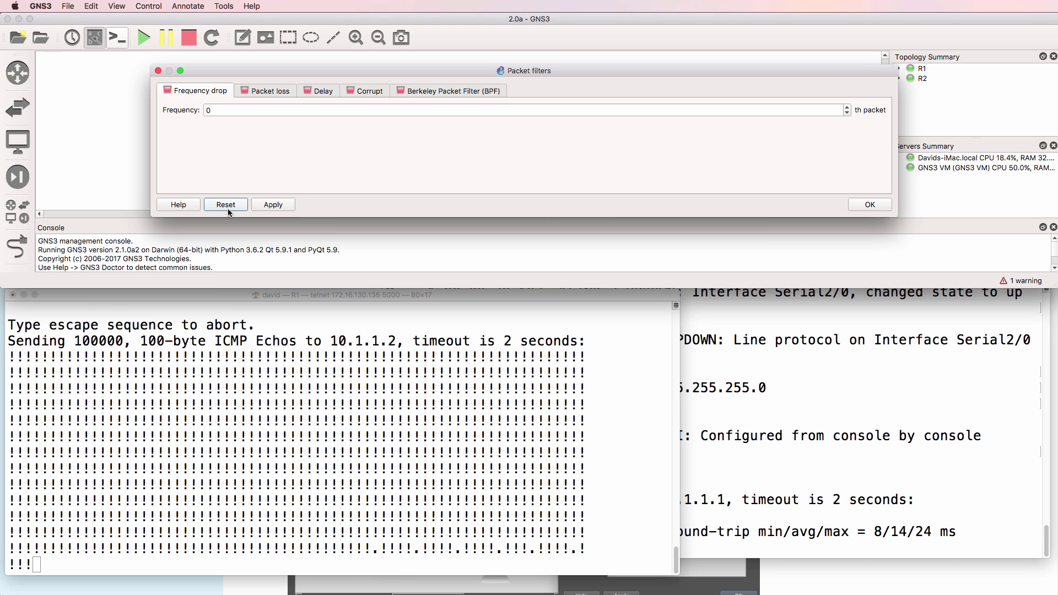
pyautogui.doubleClick(206, 111)
pyautogui.write('25')
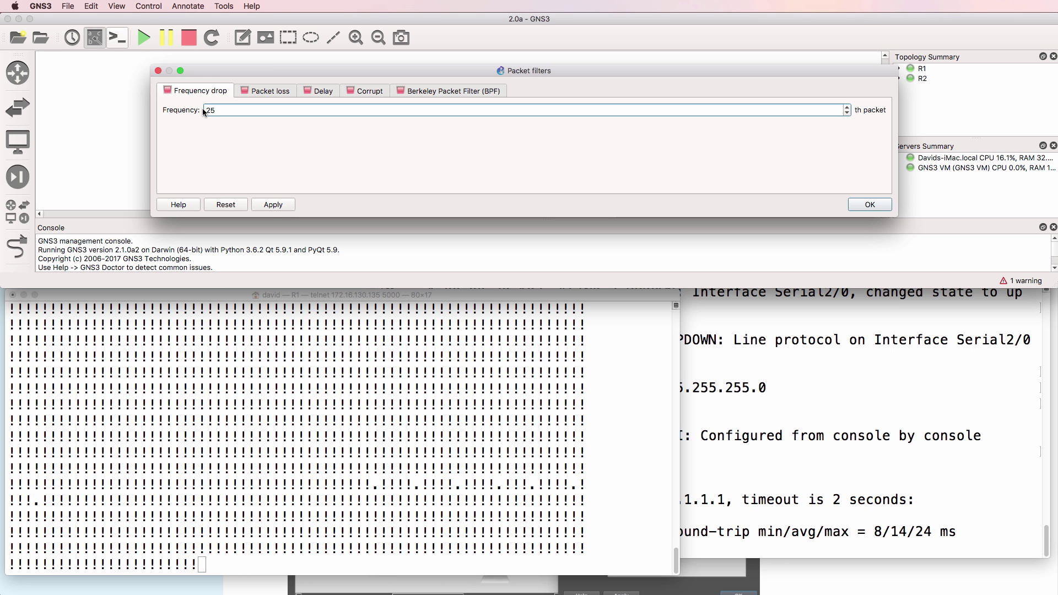
pyautogui.click(273, 207)
pyautogui.click(273, 208)
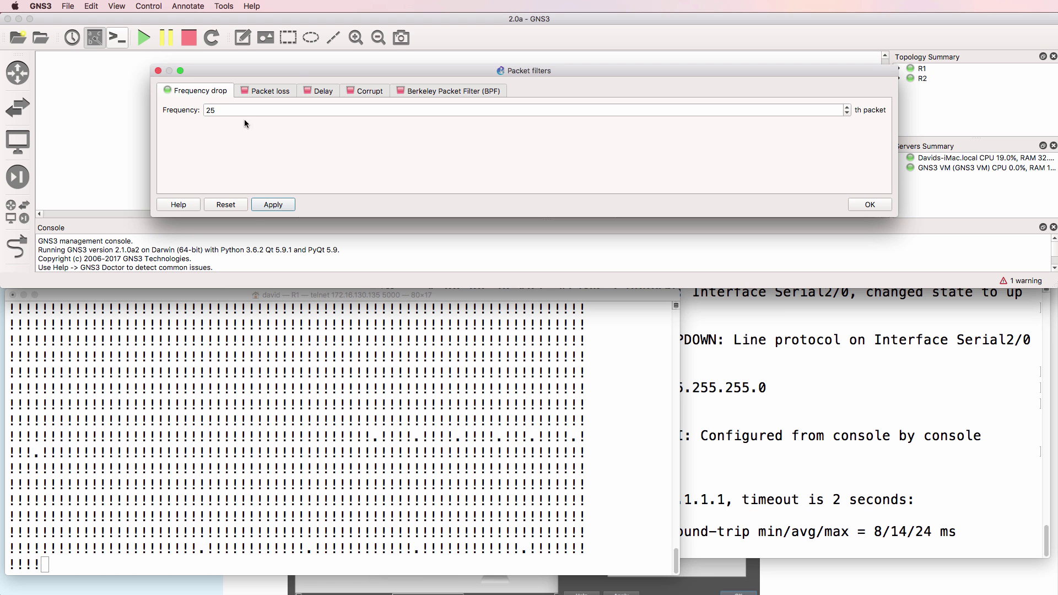
# - Reset and apply a frequency drop of 100, then clear it back to 0
pyautogui.click(220, 208)
pyautogui.press('Tab')
pyautogui.write('100')
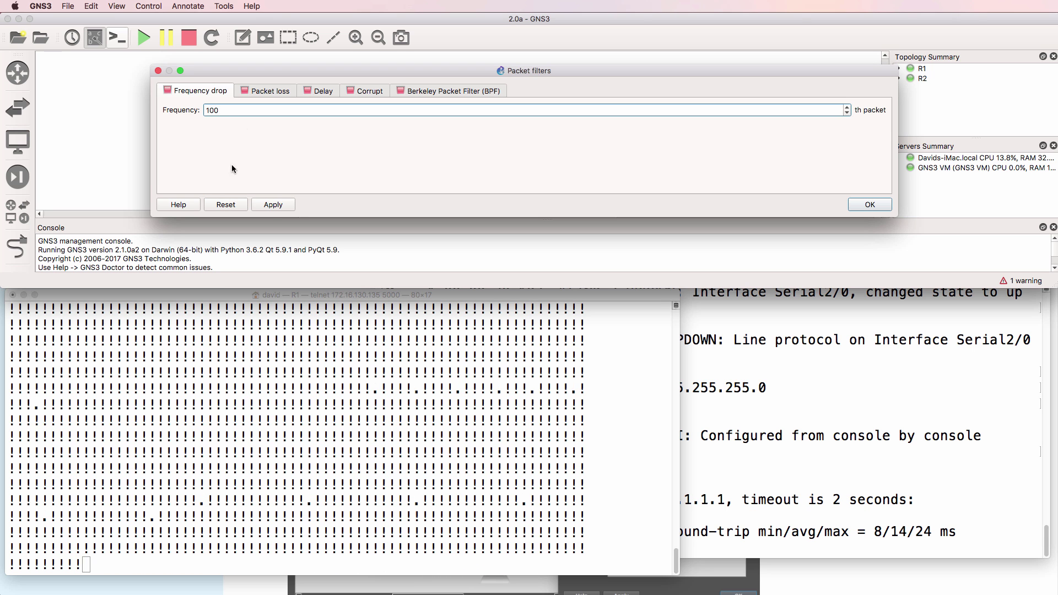
pyautogui.click(270, 207)
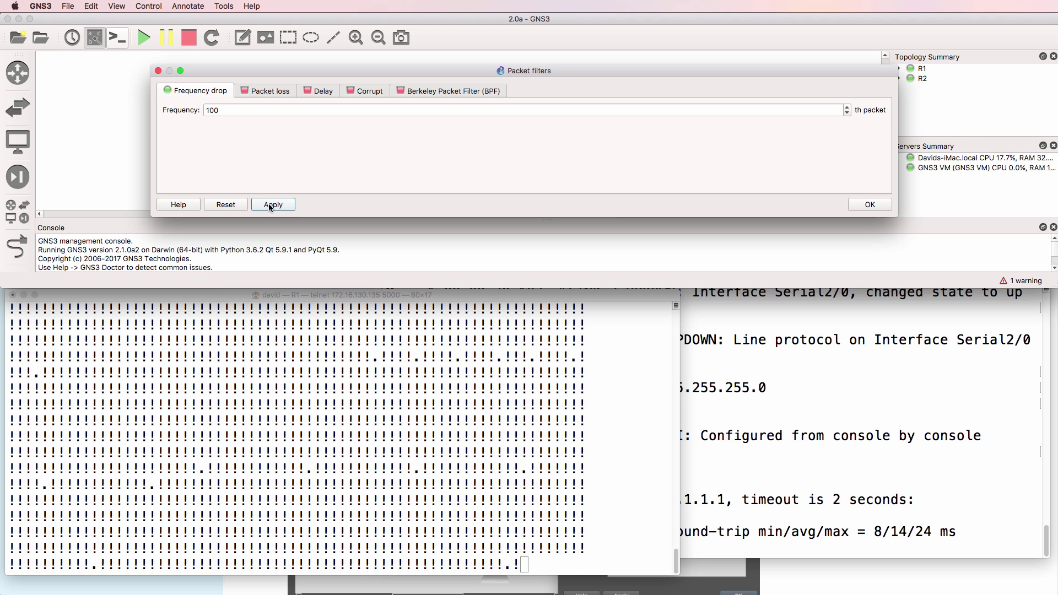
pyautogui.click(225, 204)
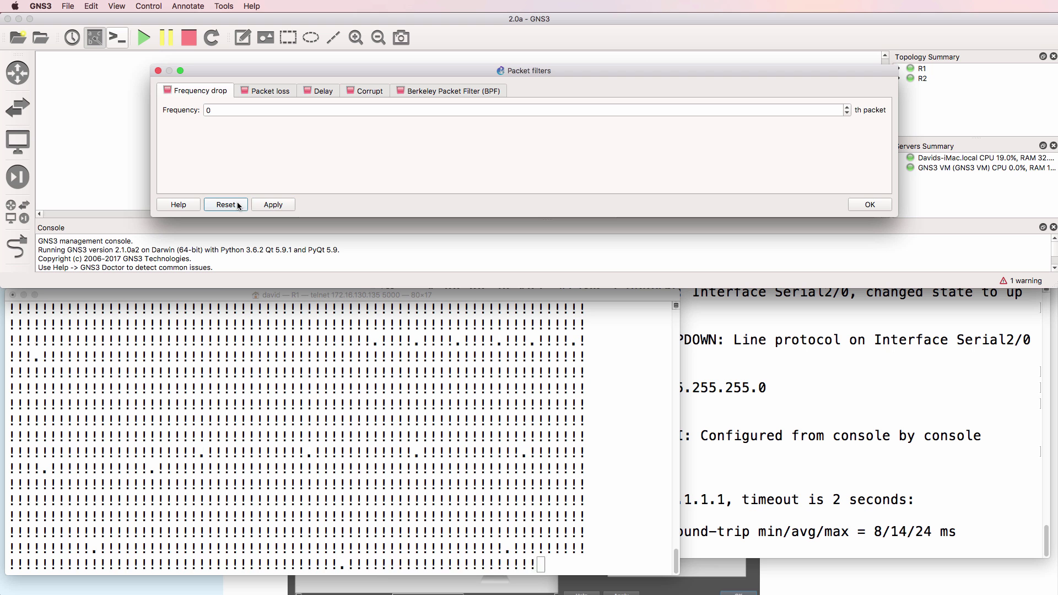
pyautogui.click(251, 90)
# - Apply a 50% packet loss chance to the link, then reset it
pyautogui.doubleClick(235, 113)
pyautogui.write('50')
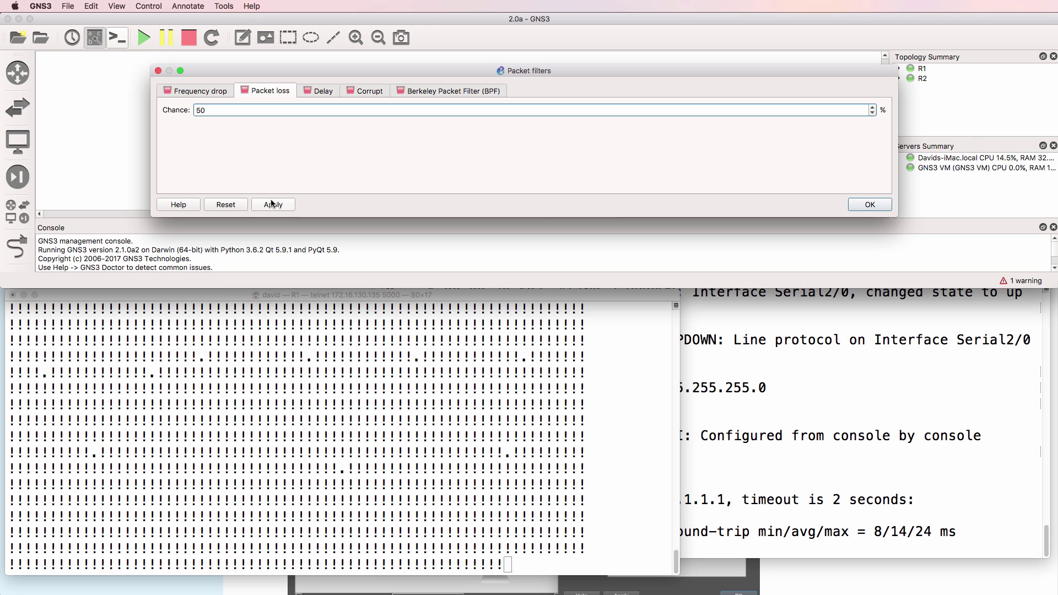
pyautogui.click(274, 205)
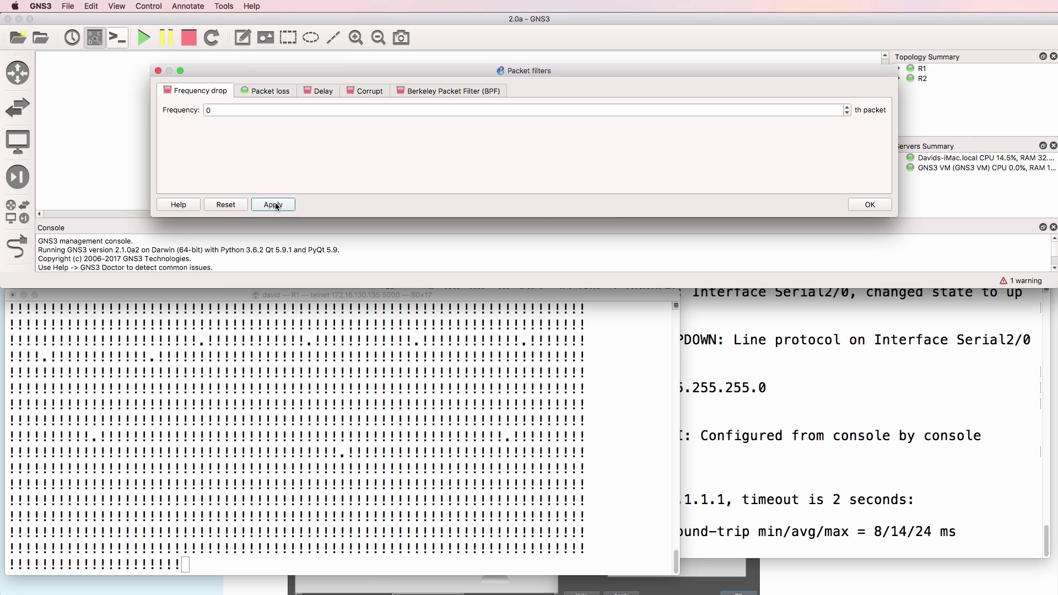
pyautogui.click(263, 91)
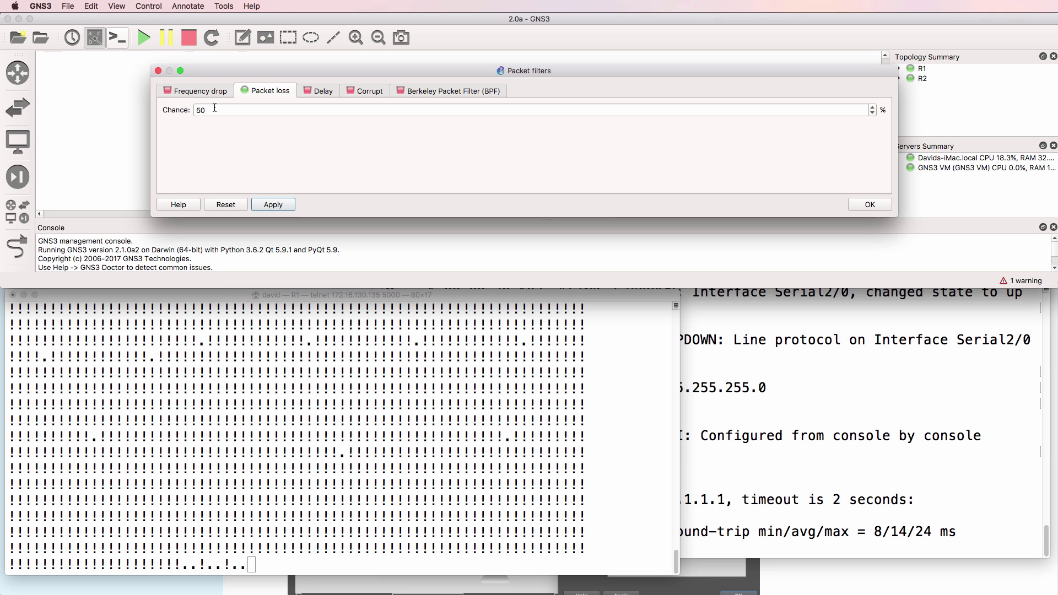
pyautogui.click(232, 207)
# - Apply a 10% packet loss chance, then clear the filter again
pyautogui.click(267, 91)
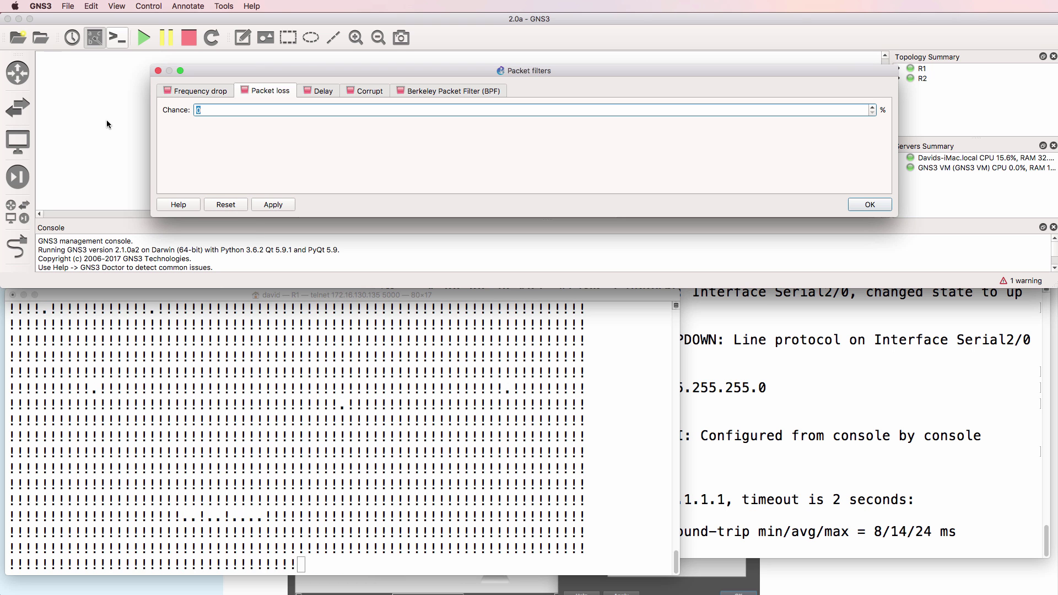
pyautogui.write('10')
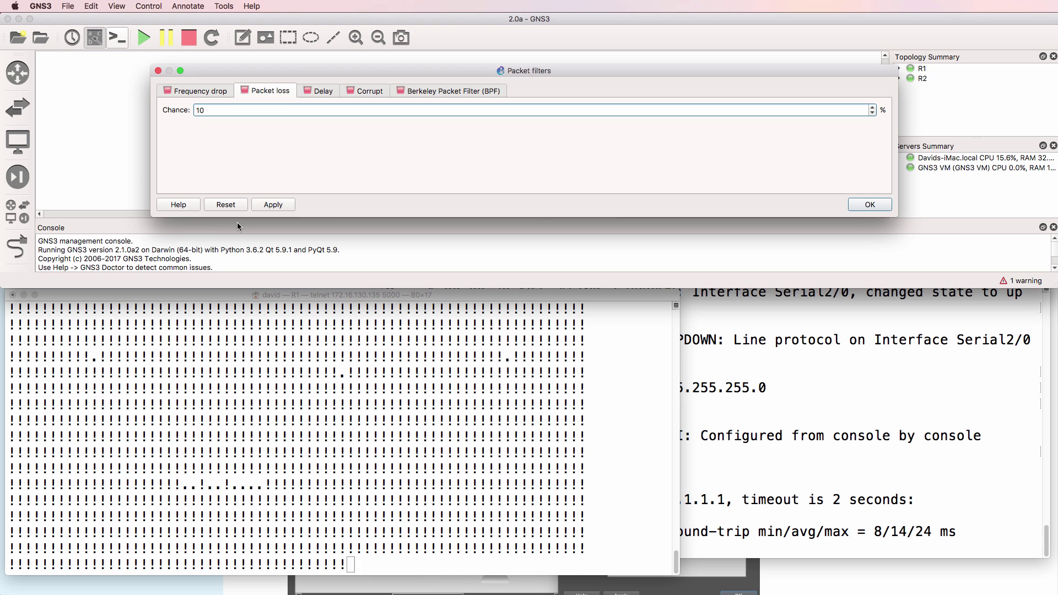
pyautogui.click(273, 205)
pyautogui.click(262, 92)
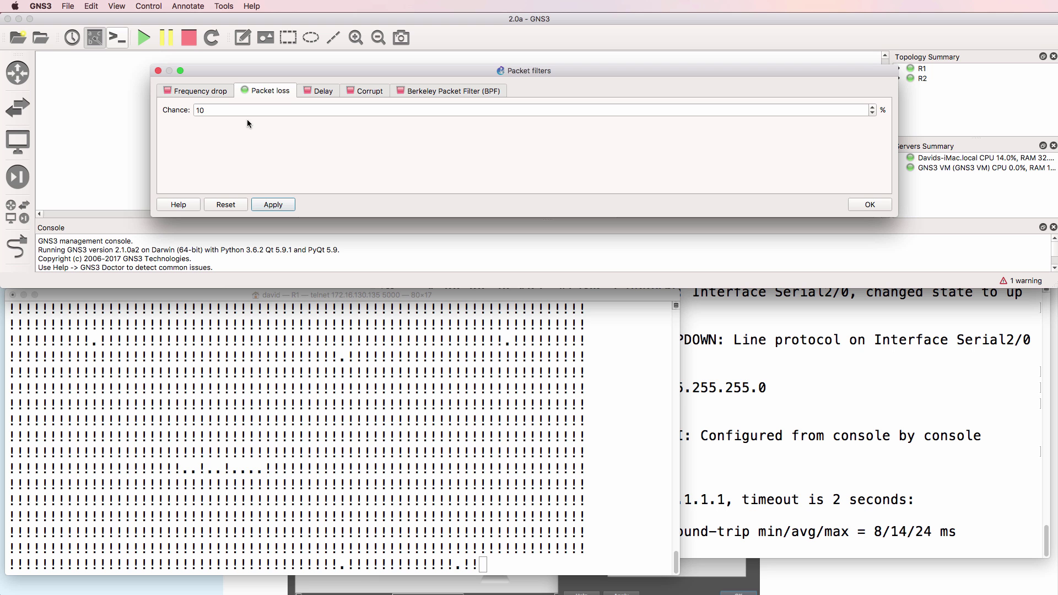
pyautogui.click(241, 205)
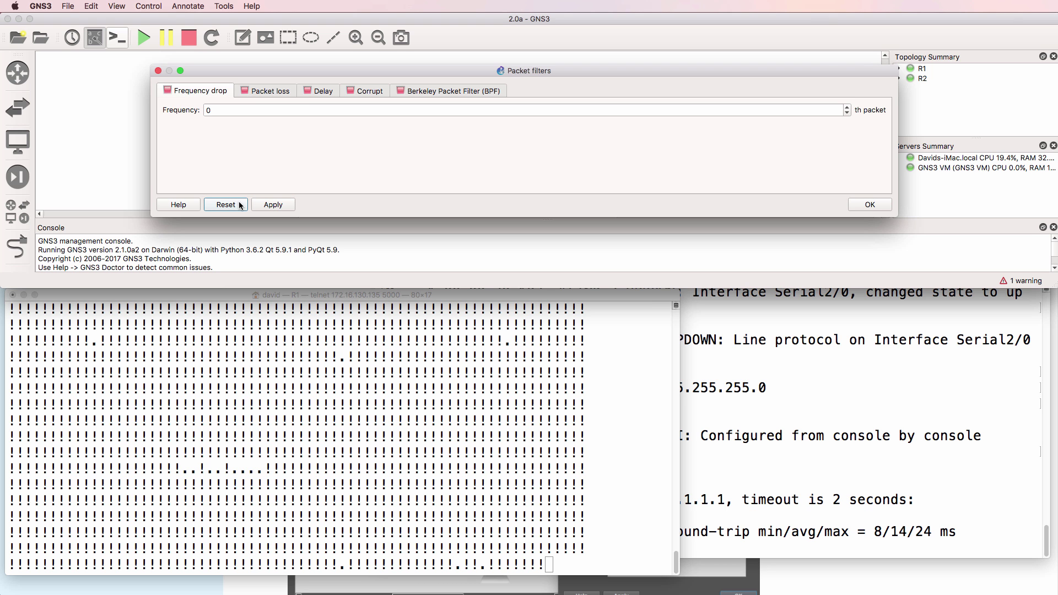
# - Apply a 5000 ms latency delay to the link, then reset it
pyautogui.click(321, 92)
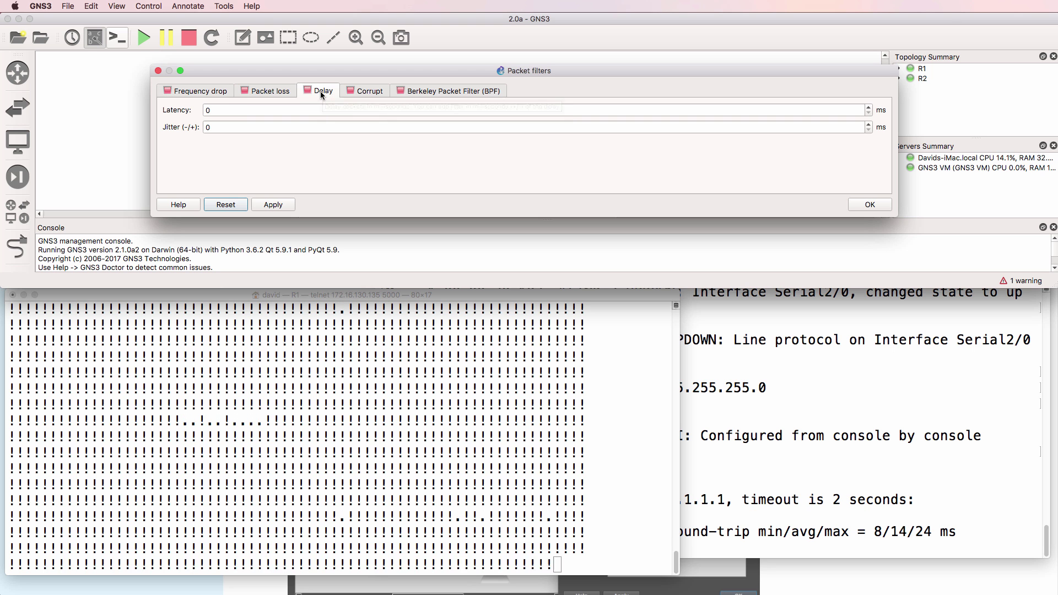
pyautogui.click(262, 107)
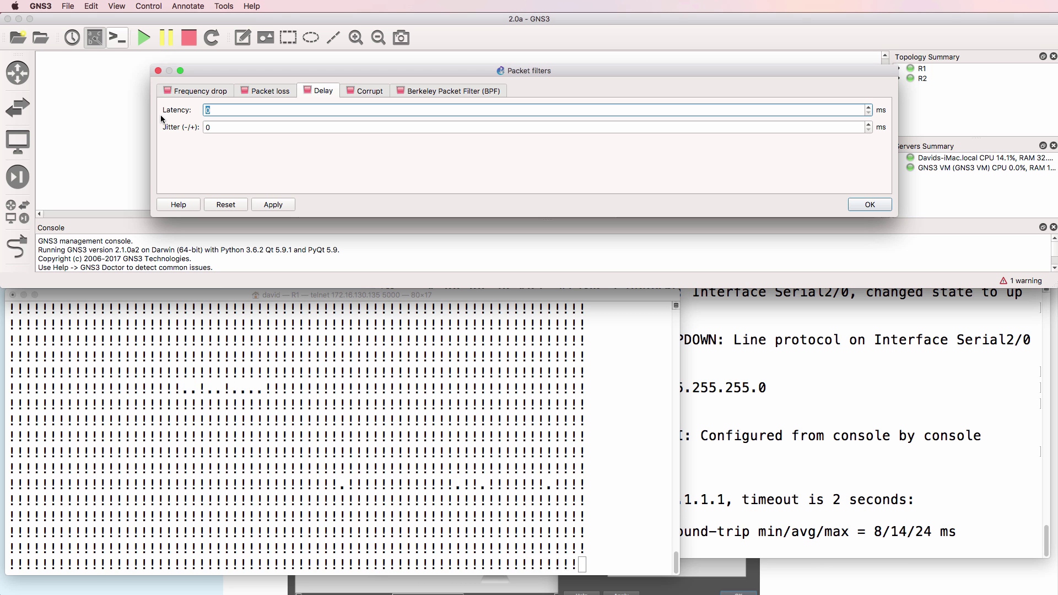
pyautogui.write('5000')
pyautogui.click(261, 208)
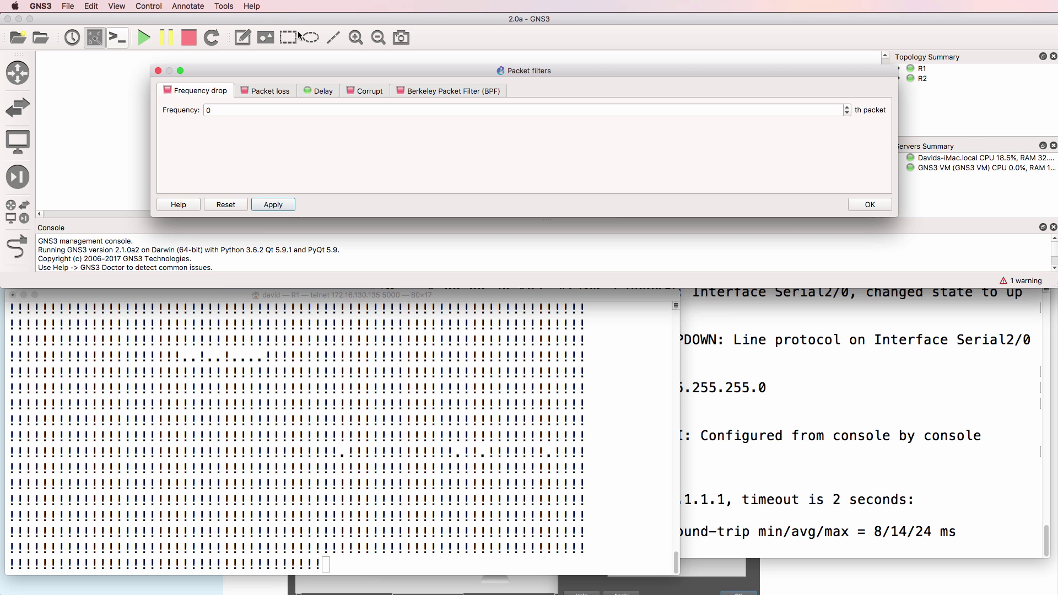
pyautogui.click(323, 91)
pyautogui.click(227, 204)
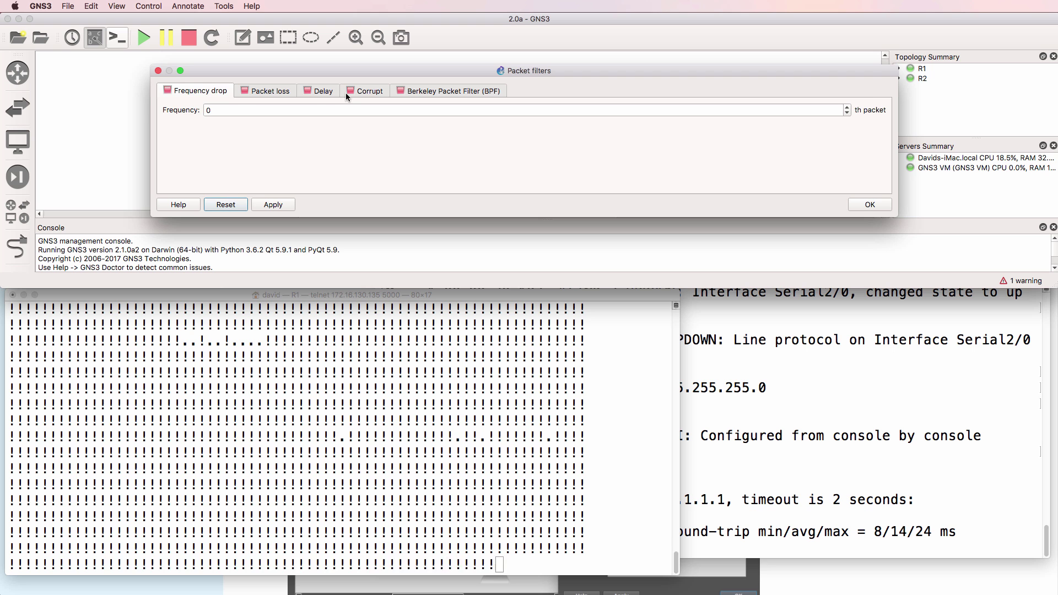
# - Apply a 500 ms latency delay, then clear it again
pyautogui.click(327, 91)
pyautogui.click(199, 110)
pyautogui.write('500')
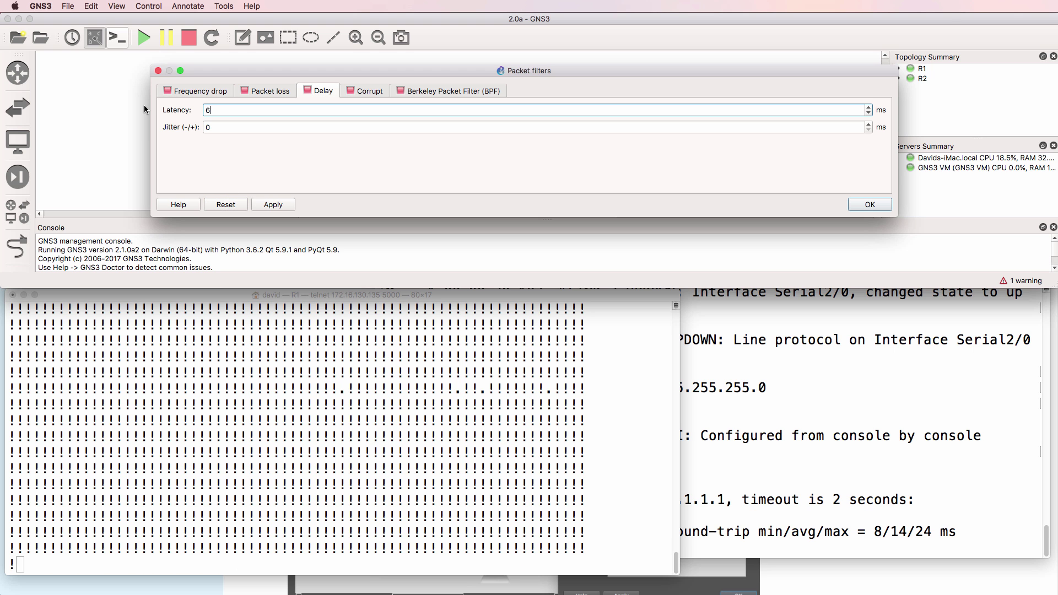
pyautogui.click(273, 205)
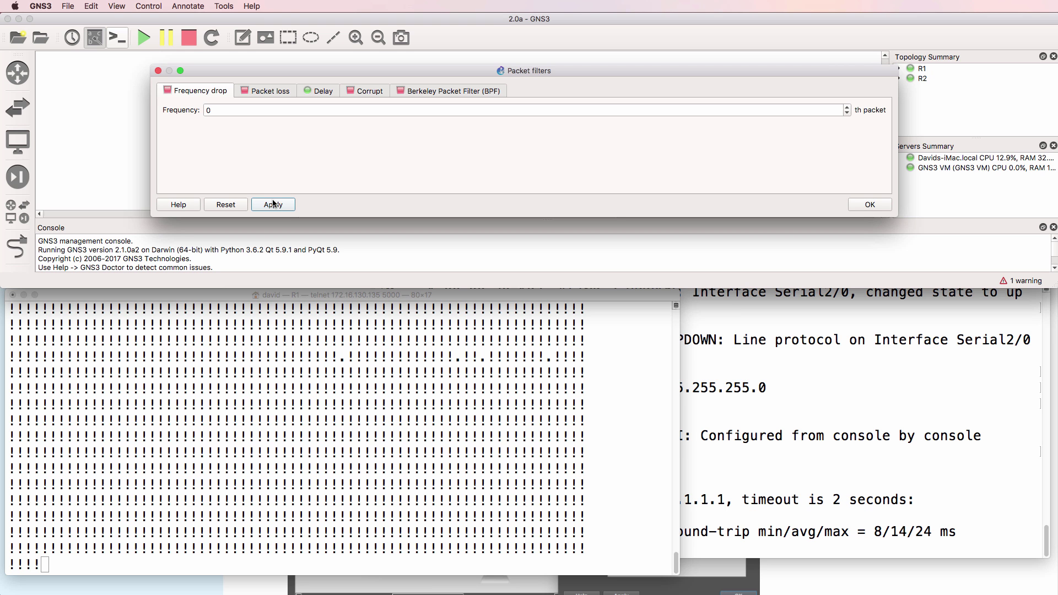
pyautogui.click(316, 93)
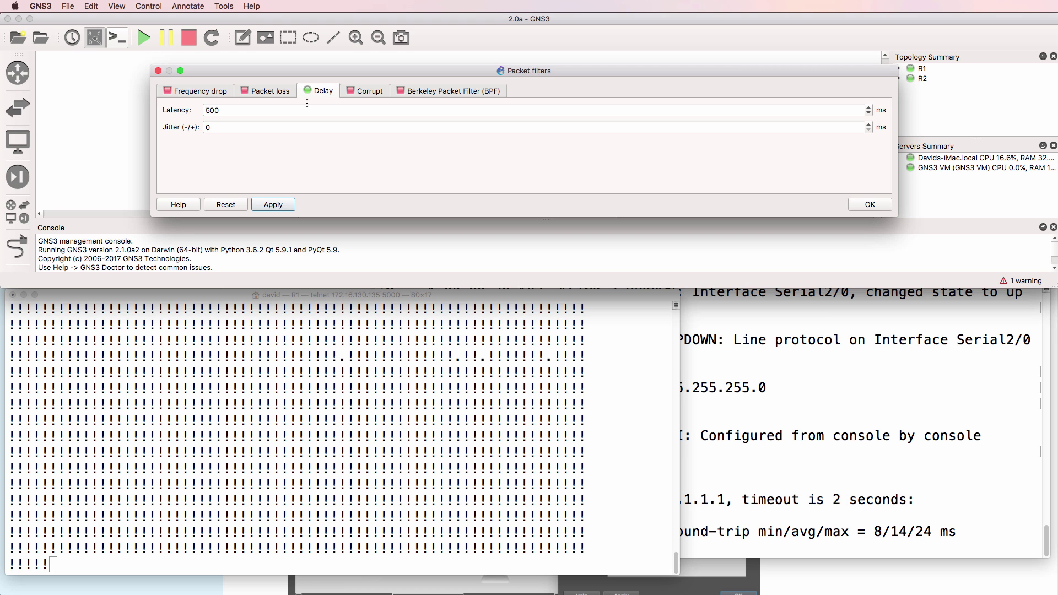
pyautogui.click(226, 205)
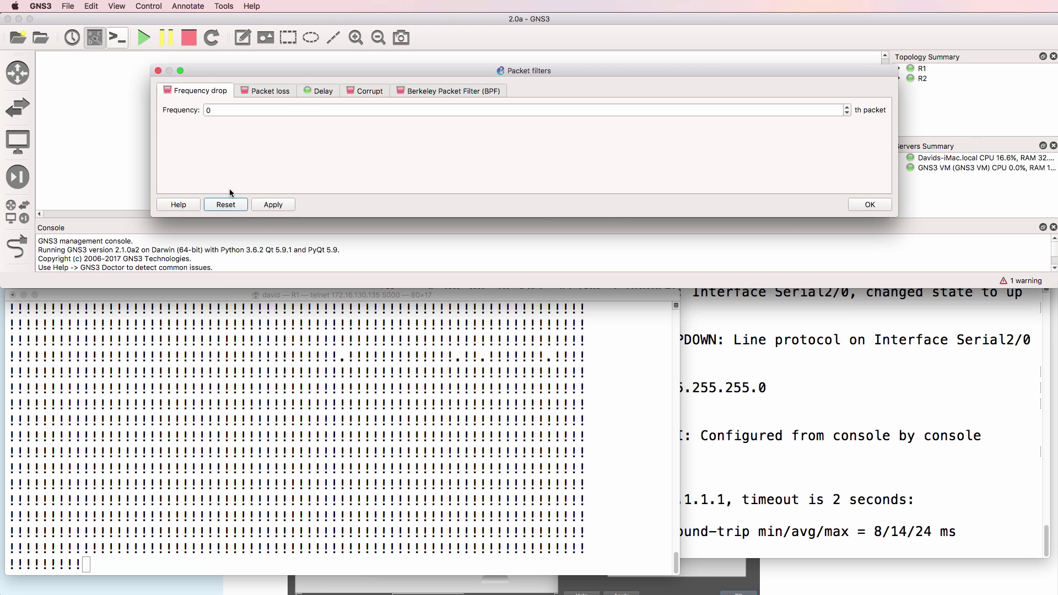
# - Apply a delay of 250 ms latency with 100 ms jitter
pyautogui.click(330, 92)
pyautogui.doubleClick(212, 110)
pyautogui.write('250')
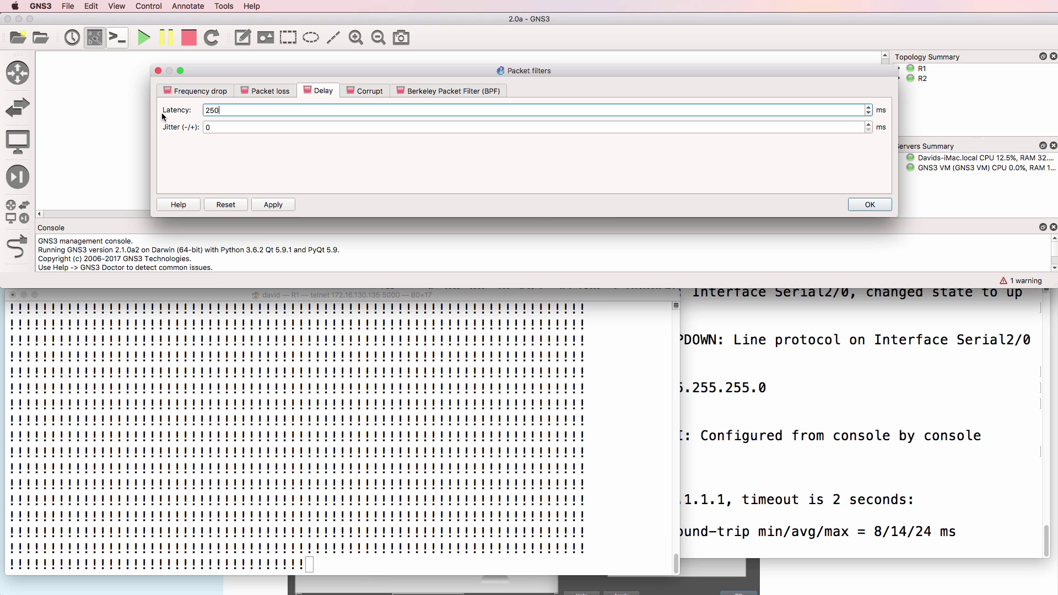
pyautogui.press('Tab')
pyautogui.write('100')
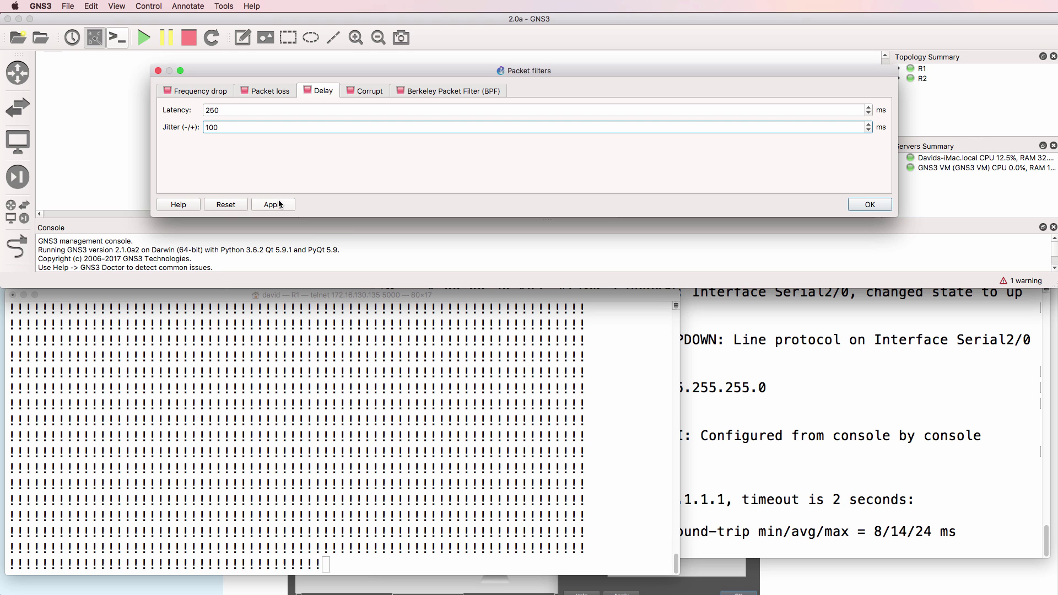
pyautogui.click(274, 204)
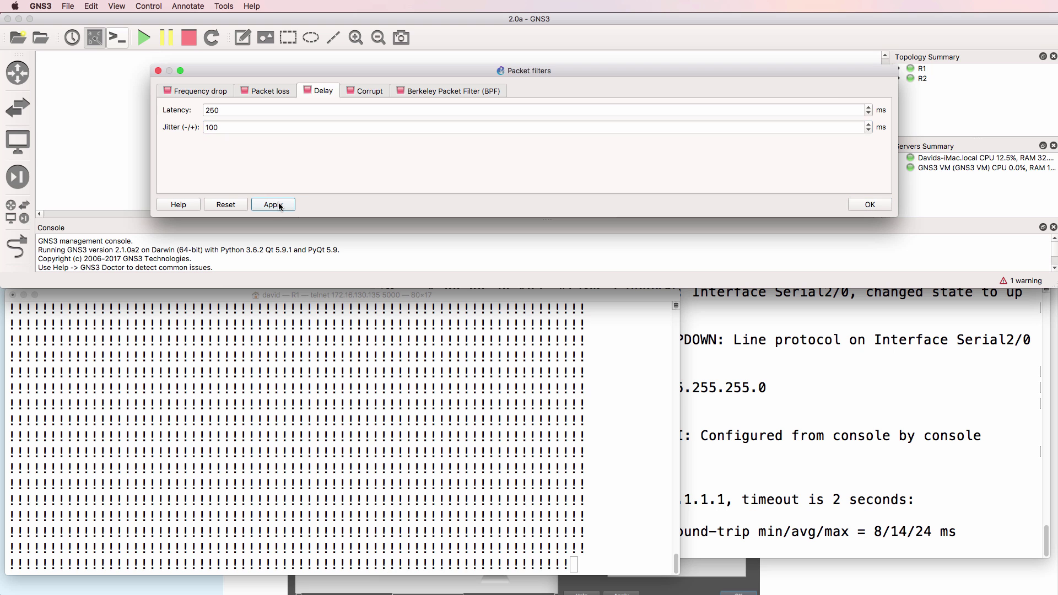
pyautogui.click(309, 92)
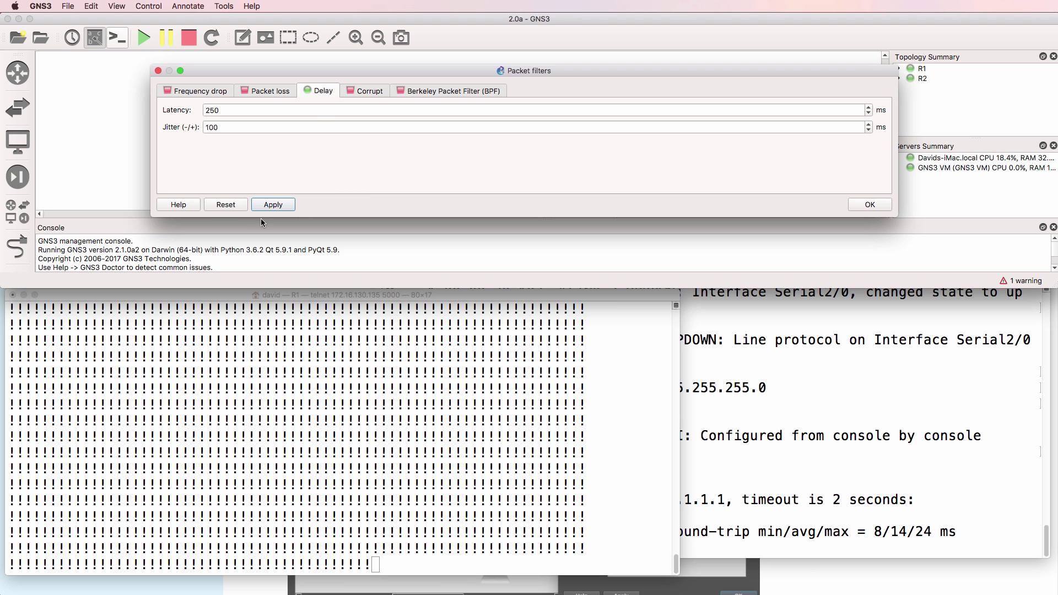
# - Clear the delay, apply a 25% corruption chance to the link, then reset it
pyautogui.click(224, 209)
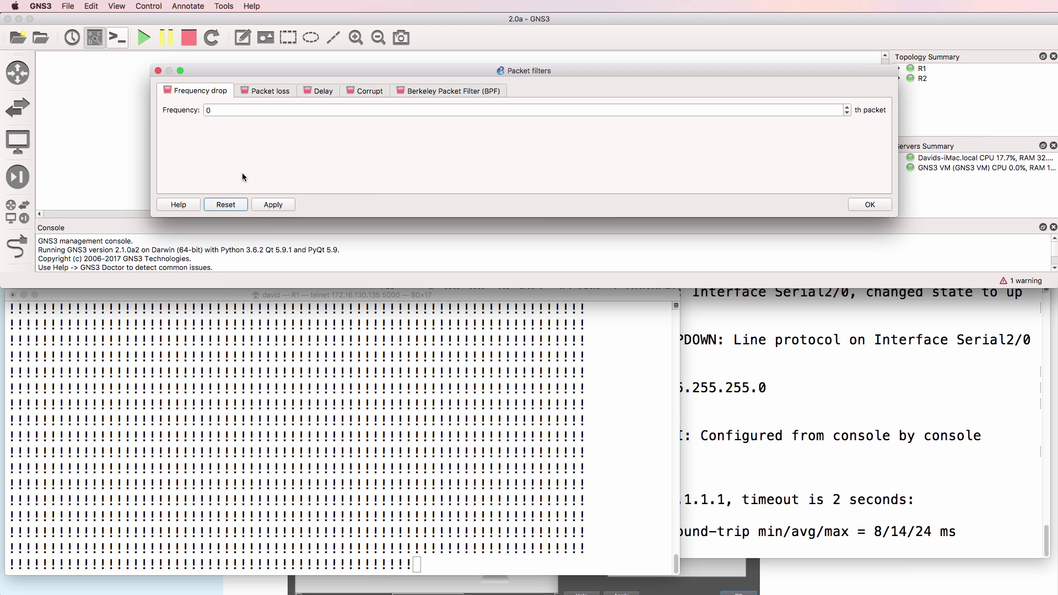
pyautogui.click(368, 91)
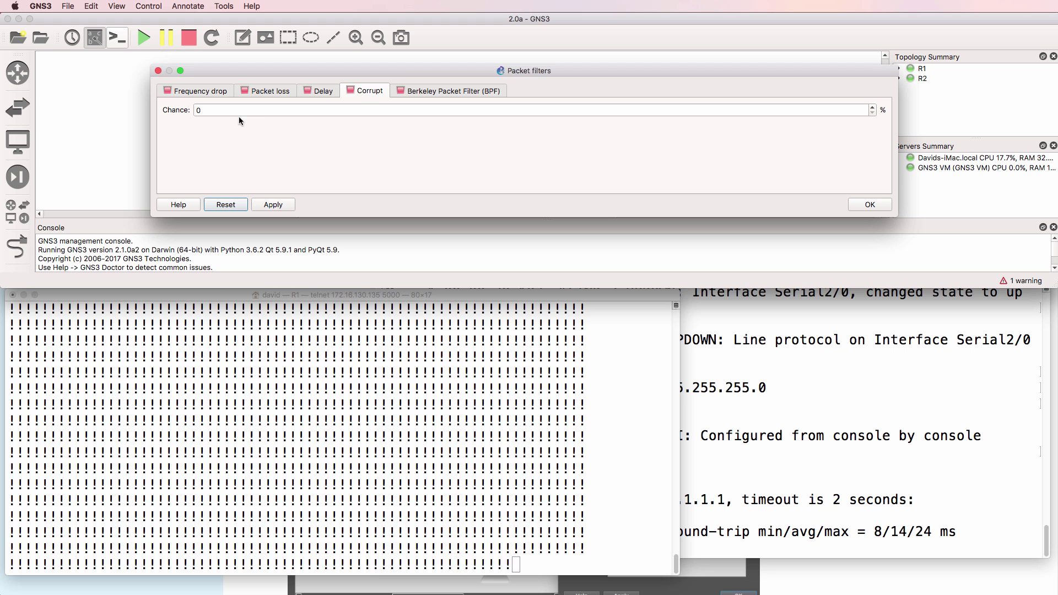
pyautogui.click(194, 111)
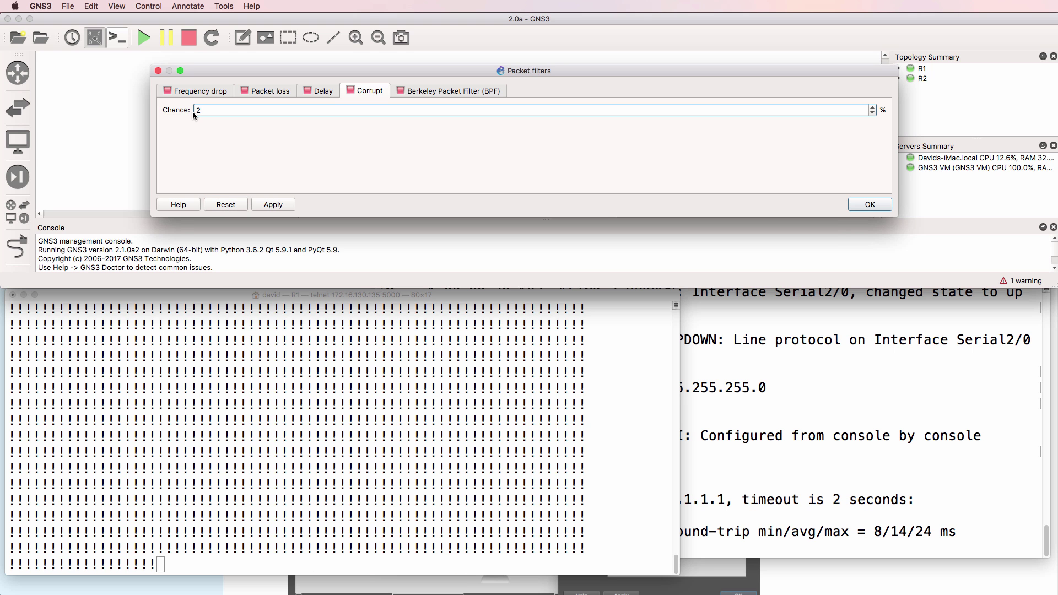
pyautogui.click(272, 210)
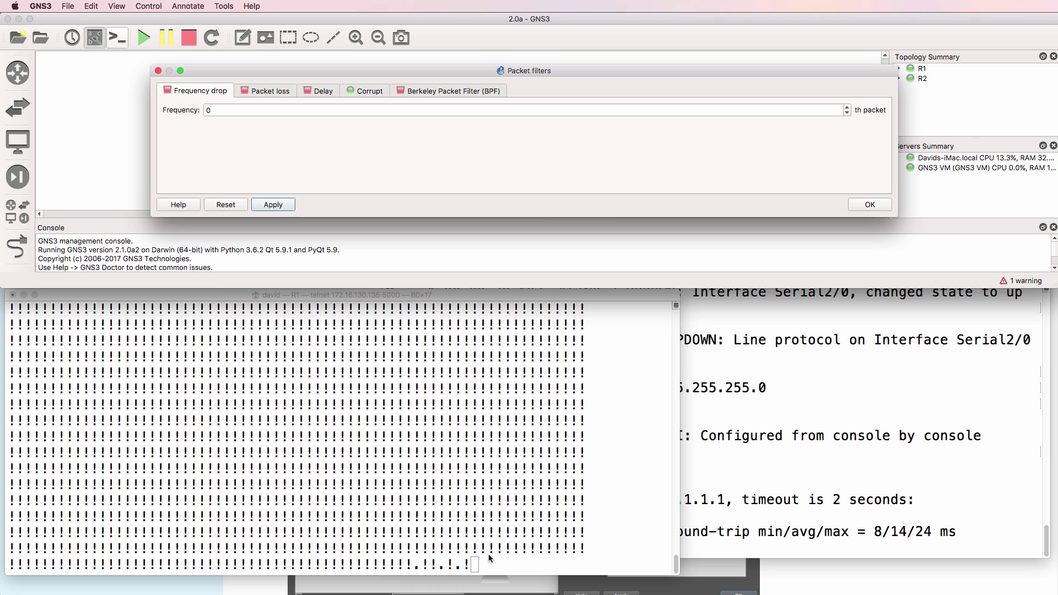
pyautogui.click(232, 206)
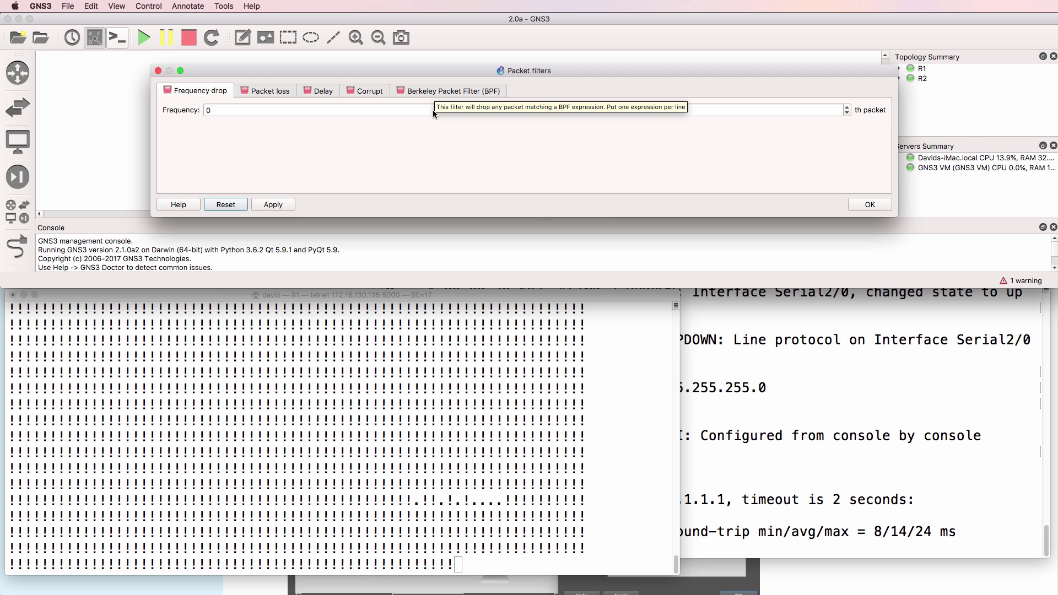
pyautogui.click(229, 111)
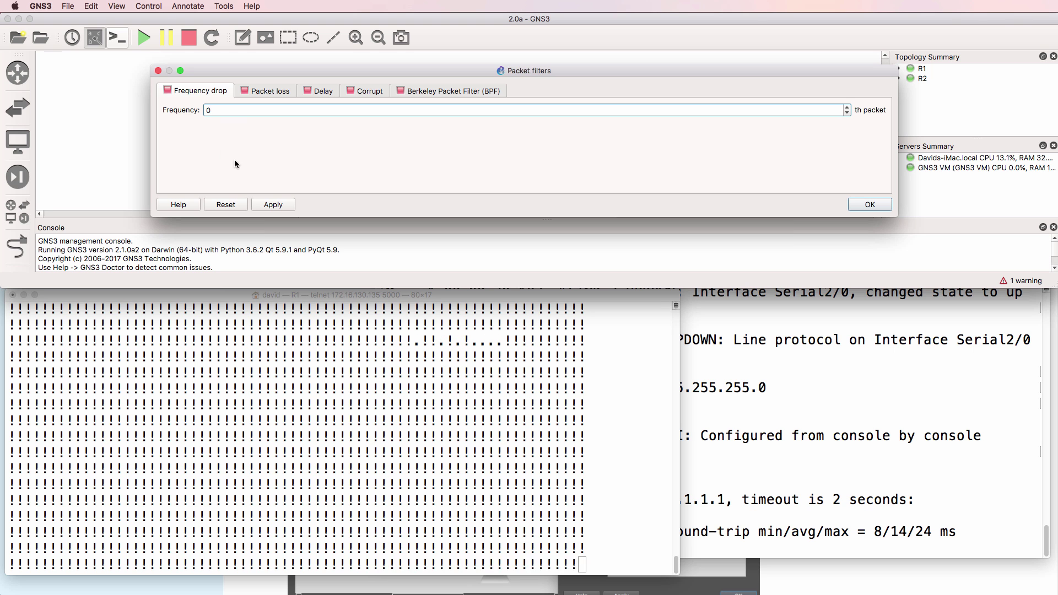
# - Close the packet filters, enlarge the GNS3 window and delete the R1–R2 serial link
pyautogui.click(886, 207)
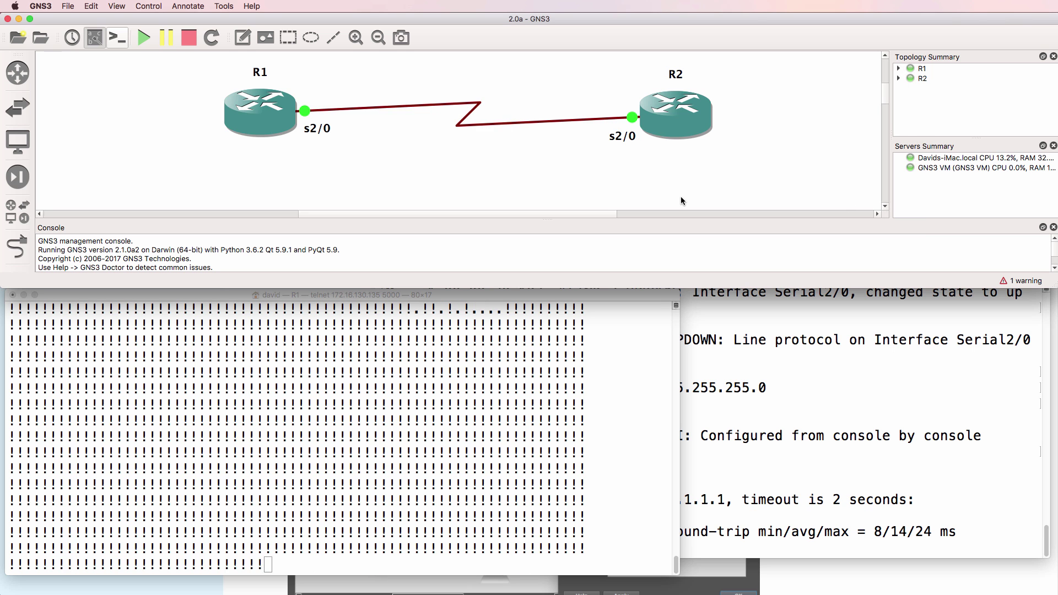
pyautogui.moveTo(488, 289); pyautogui.dragTo(488, 442)
pyautogui.scroll(-4, 885, 186)
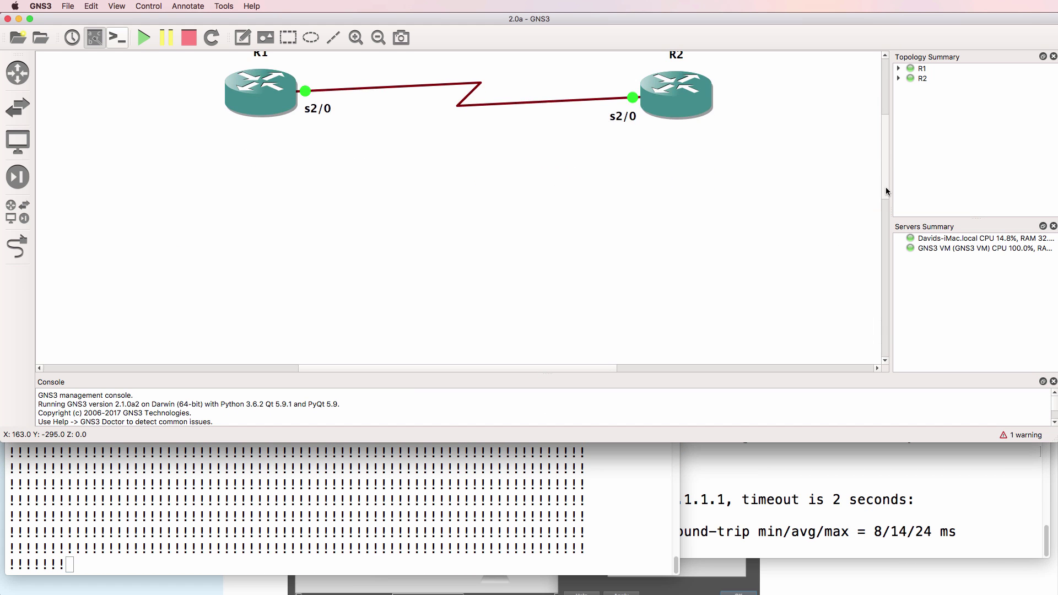
pyautogui.scroll(1, 886, 187)
pyautogui.rightClick(369, 120)
pyautogui.click(393, 168)
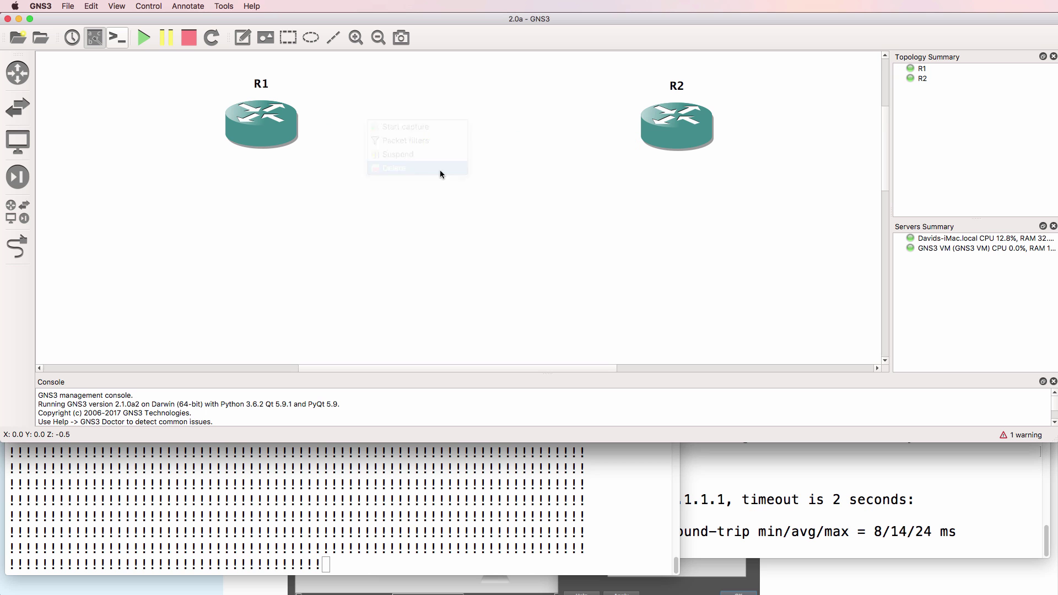
# - Link R1 FastEthernet0/0 to R2 FastEthernet0/0 and move R2's f0/0 label aside
pyautogui.click(17, 246)
pyautogui.click(273, 115)
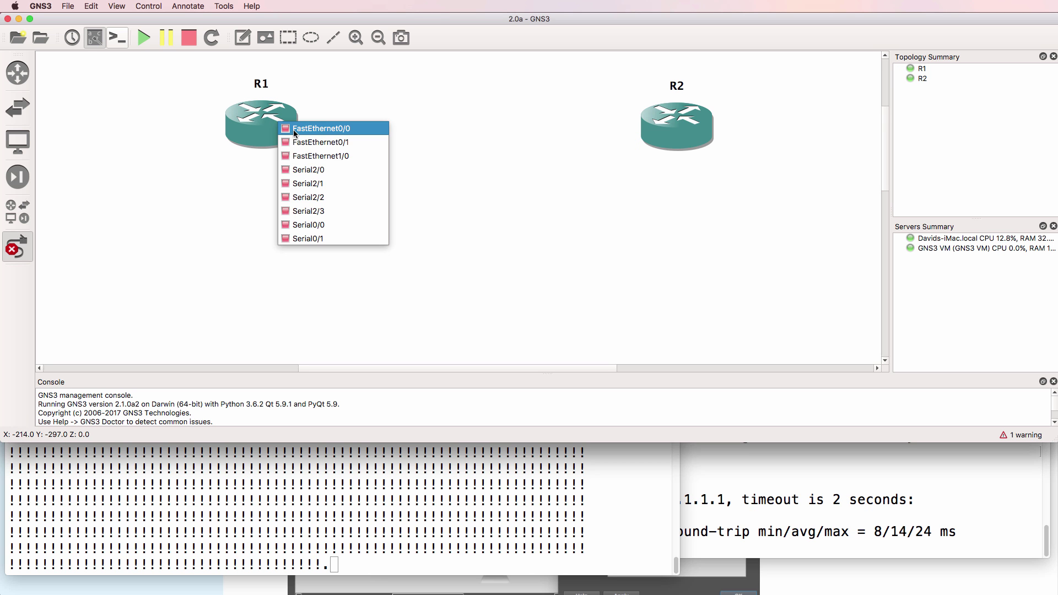
pyautogui.click(295, 125)
pyautogui.click(664, 123)
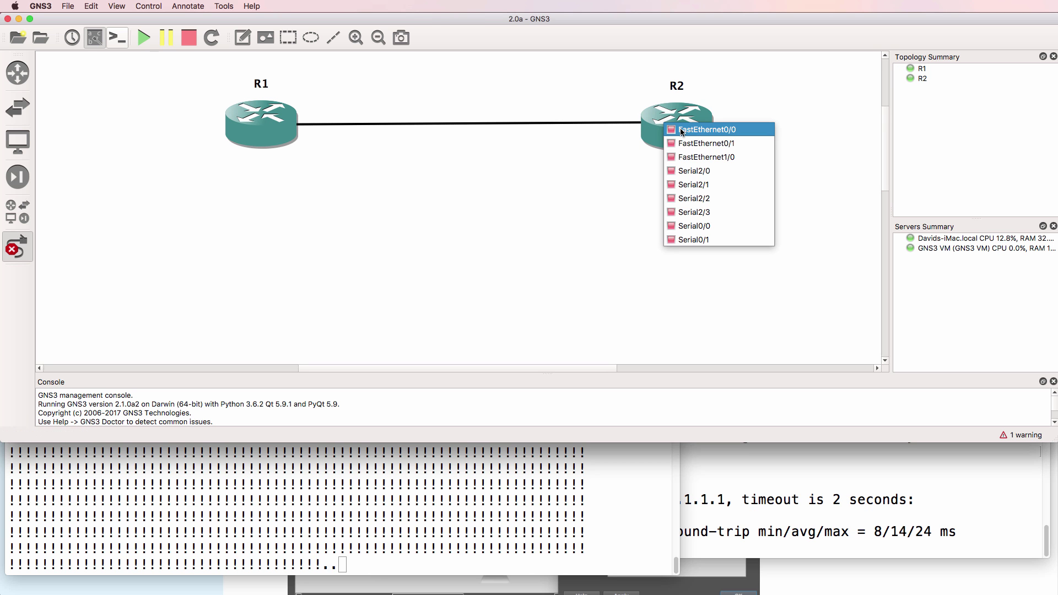
pyautogui.click(683, 131)
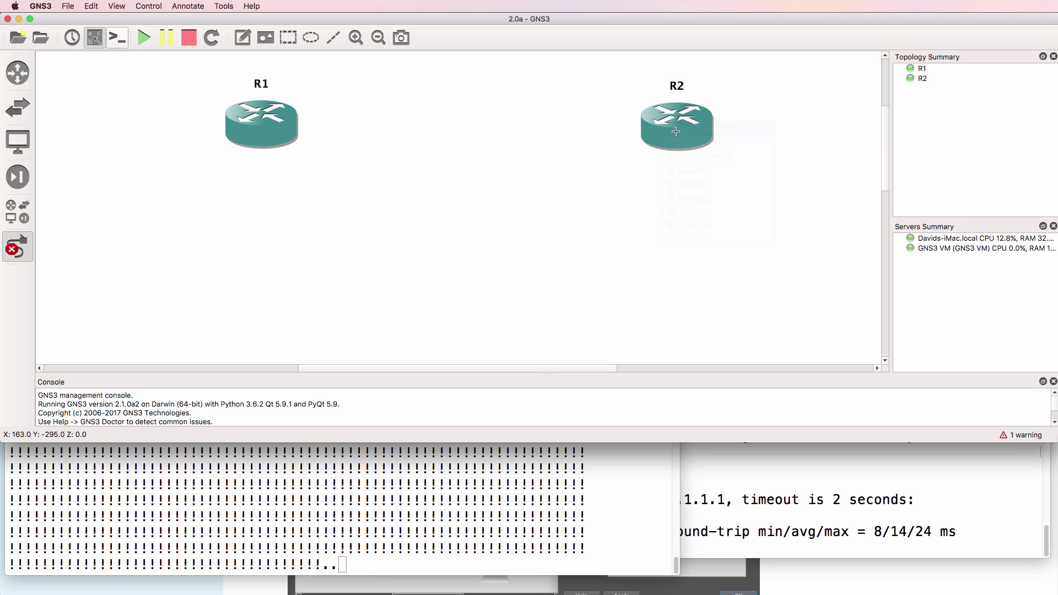
pyautogui.click(32, 248)
pyautogui.moveTo(643, 142); pyautogui.dragTo(610, 145)
# - Stop R1's ping, enable R1's f0/0 and give it 10.1.2.1 255.255.255.0
pyautogui.click(338, 531)
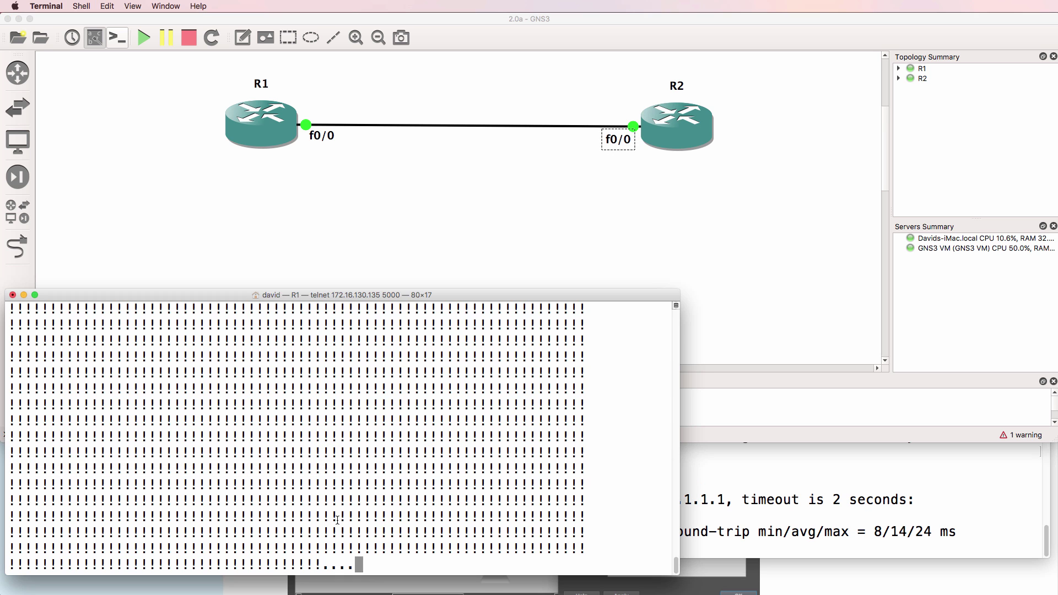
pyautogui.hotkey('ctrl', 'shift', '6')
pyautogui.write('conf t')
pyautogui.press('Return')
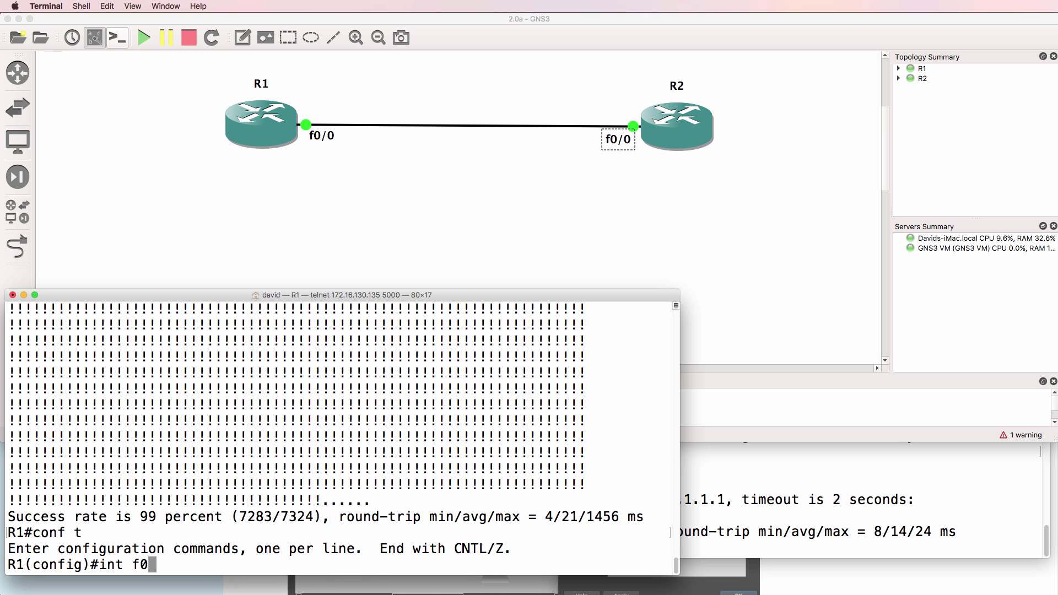
pyautogui.write('int f0/0')
pyautogui.press('Return')
pyautogui.write('no shut')
pyautogui.press('Return')
pyautogui.write('ip add')
pyautogui.press('Tab')
pyautogui.write('10.1.2.1 255.255.255.0')
pyautogui.press('Return')
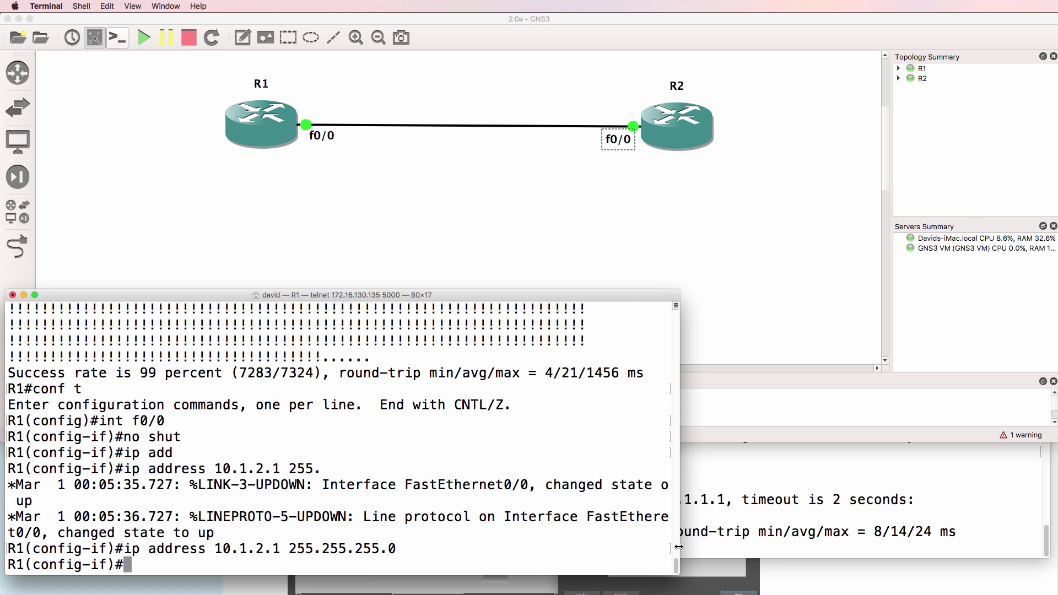
# - On R2, enable f0/0 and assign it 10.1.2.2 255.255.255.0
pyautogui.click(761, 457)
pyautogui.press('Return')
pyautogui.write('conf t')
pyautogui.press('Return')
pyautogui.write('ig)#')
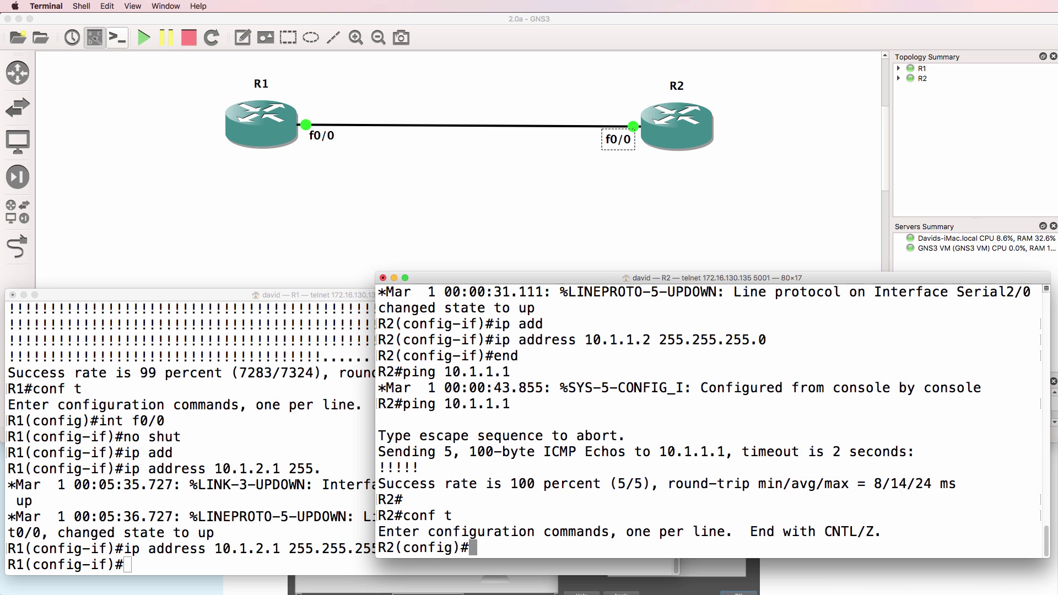
pyautogui.write('nt f0/0')
pyautogui.press('Return')
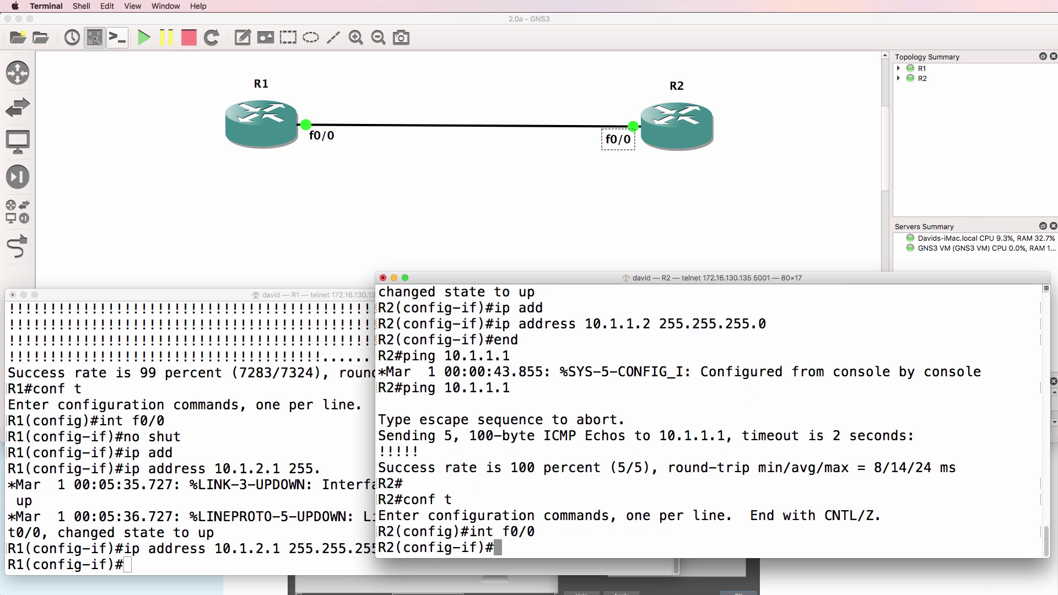
pyautogui.write('no shut')
pyautogui.press('Return')
pyautogui.write('ip add')
pyautogui.press('Tab')
pyautogui.write('10')
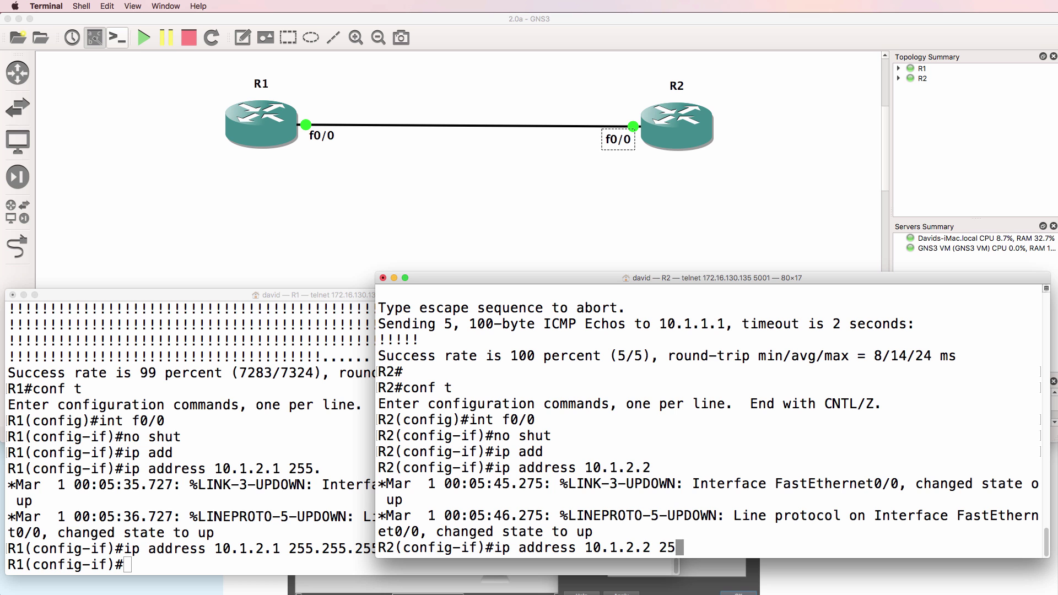
pyautogui.write('.1.2.2 255.255.255.0')
pyautogui.press('Return')
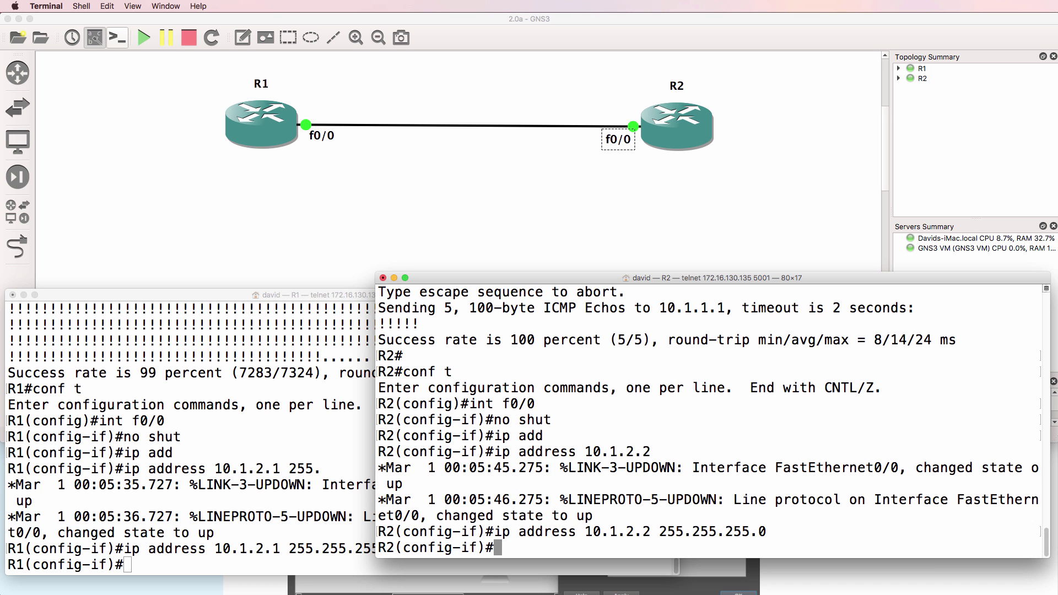
# - Exit configuration on R2 and ping R1 at 10.1.2.1 twice
pyautogui.write('end')
pyautogui.press('Return')
pyautogui.write('ping 10.1.1.2.1')
pyautogui.press('Return')
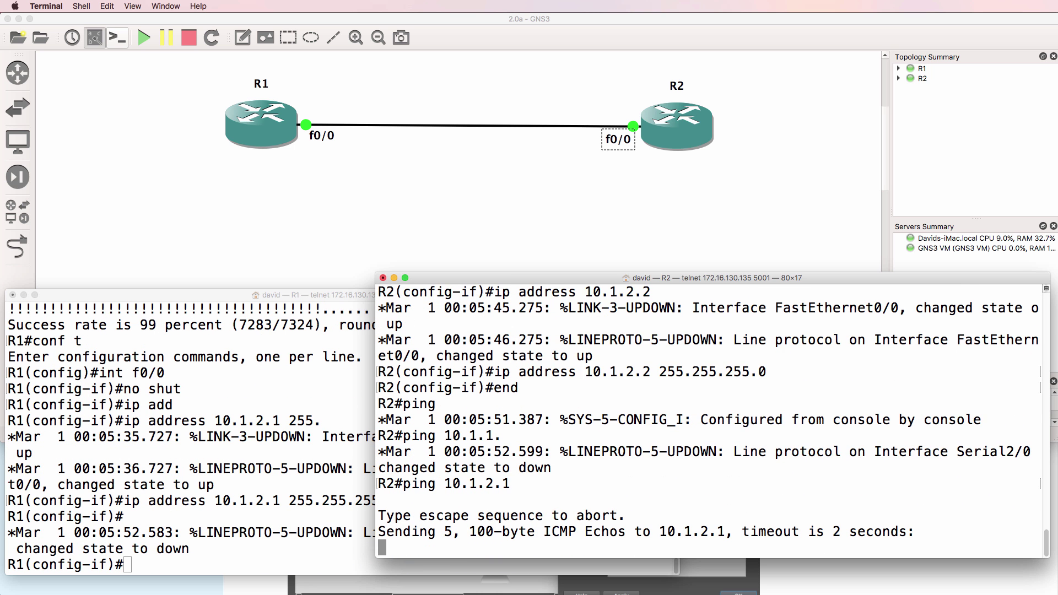
pyautogui.press('Up')
pyautogui.press('Return')
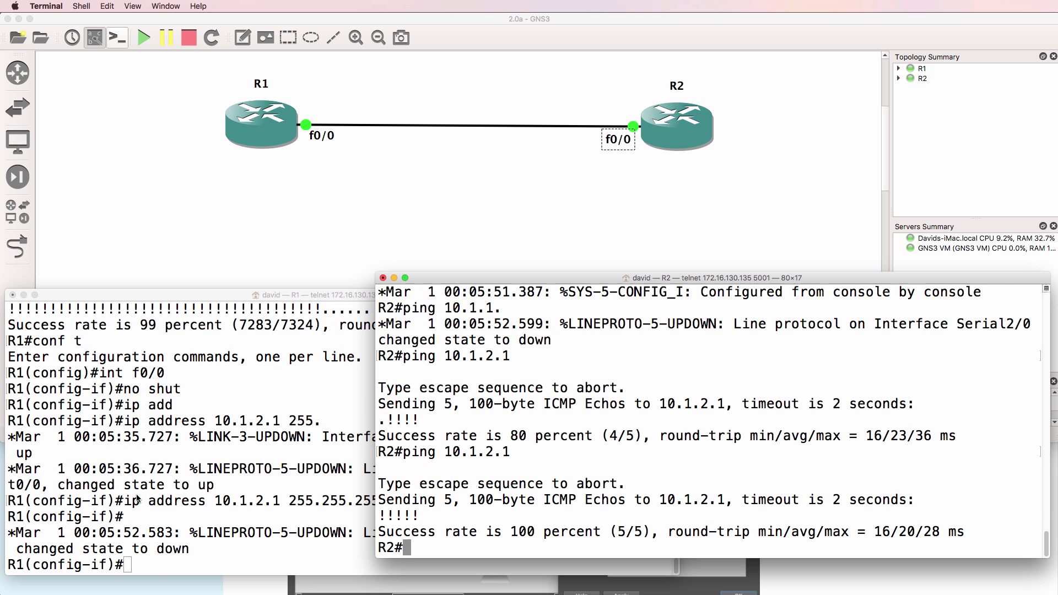
# - On R1, exit configuration and start 'ping 10.1.2.2 repeat 100000'
pyautogui.click(135, 495)
pyautogui.write('end')
pyautogui.press('Return')
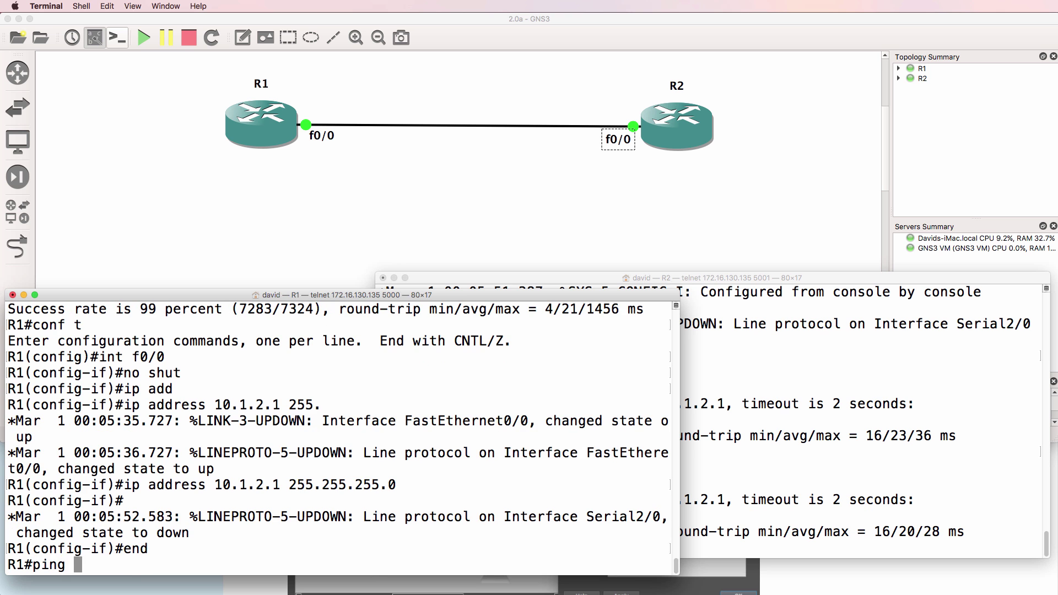
pyautogui.write('ping 10.1.2.')
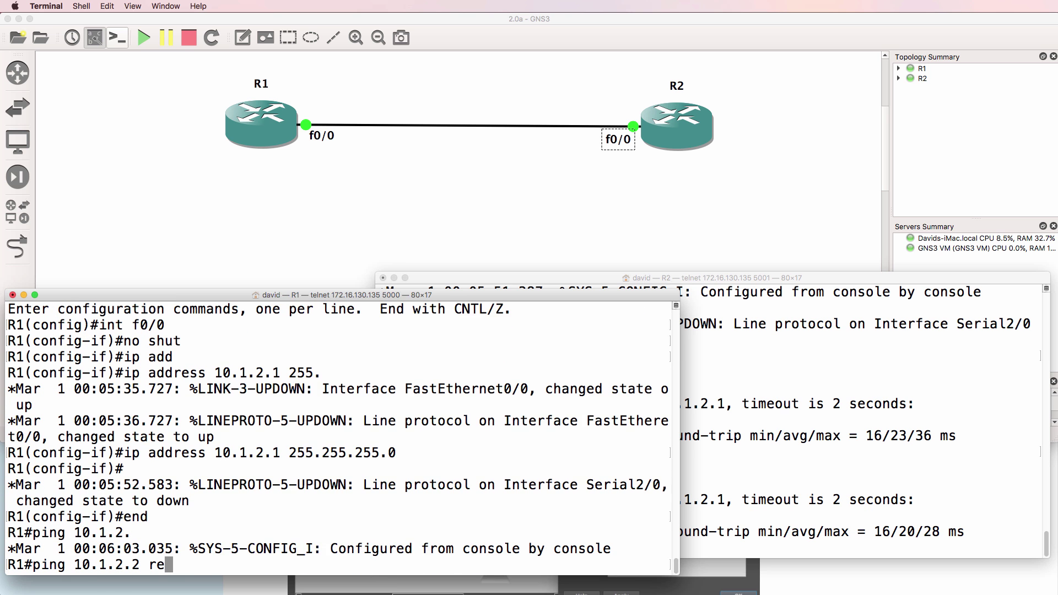
pyautogui.write('2 re')
pyautogui.press('Tab')
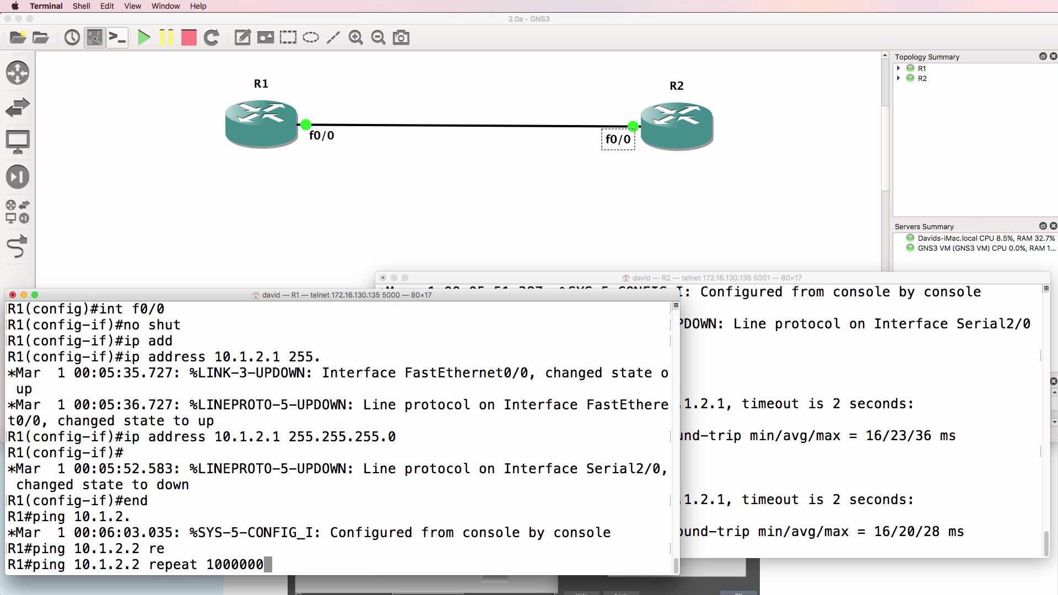
pyautogui.write('100000')
pyautogui.press('Return')
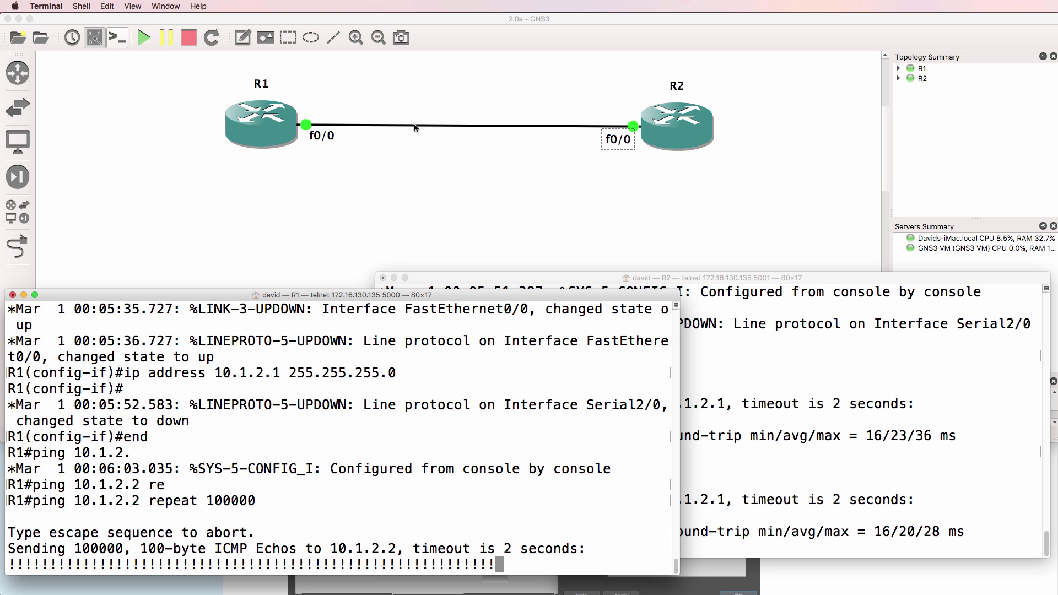
# - Shrink the GNS3 window so R1's ping output is visible
pyautogui.rightClick(414, 125)
pyautogui.click(336, 175)
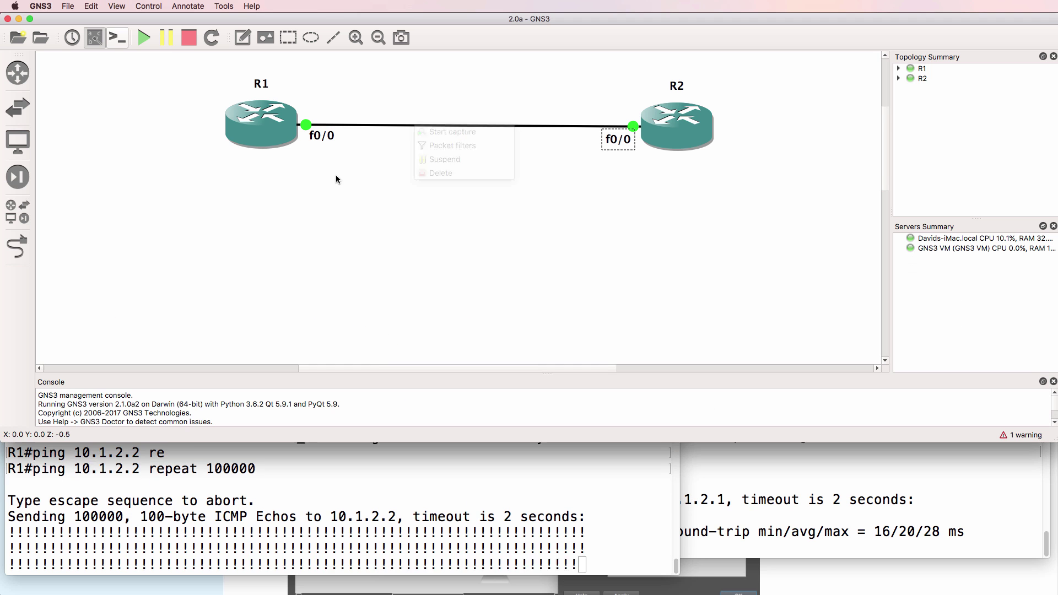
pyautogui.moveTo(371, 443); pyautogui.dragTo(388, 255)
pyautogui.scroll(-1, 438, 196)
pyautogui.scroll(4, 438, 196)
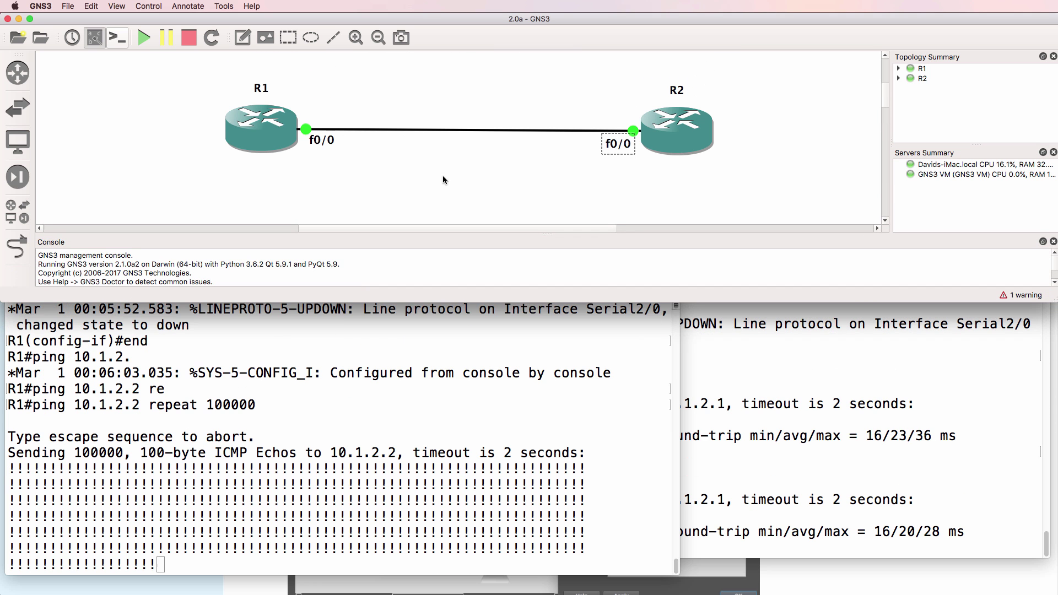
# - Apply 50% packet loss to the FastEthernet R1–R2 link, then reset it
pyautogui.rightClick(435, 130)
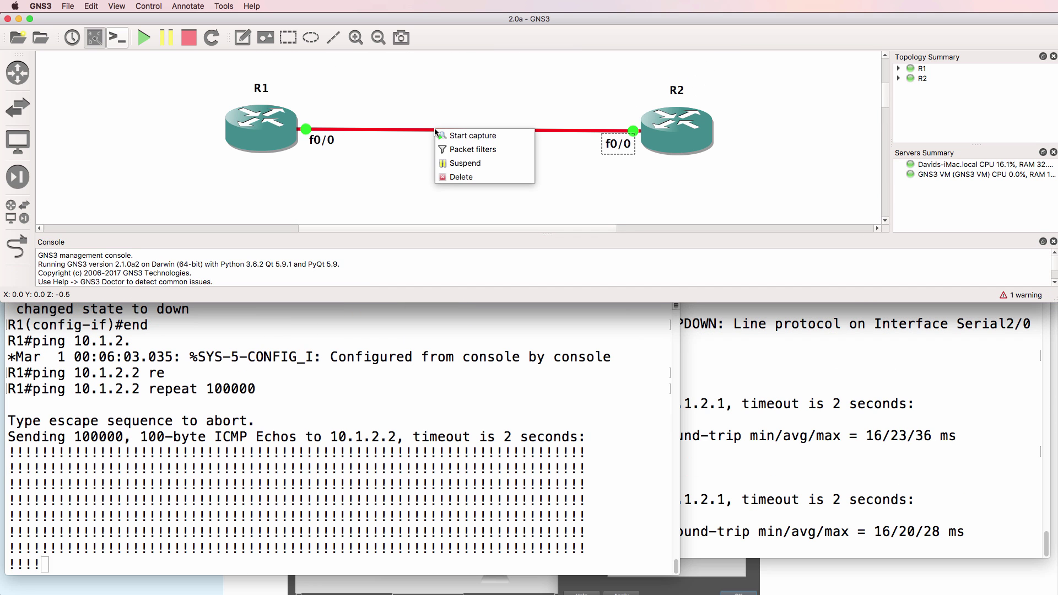
pyautogui.click(467, 150)
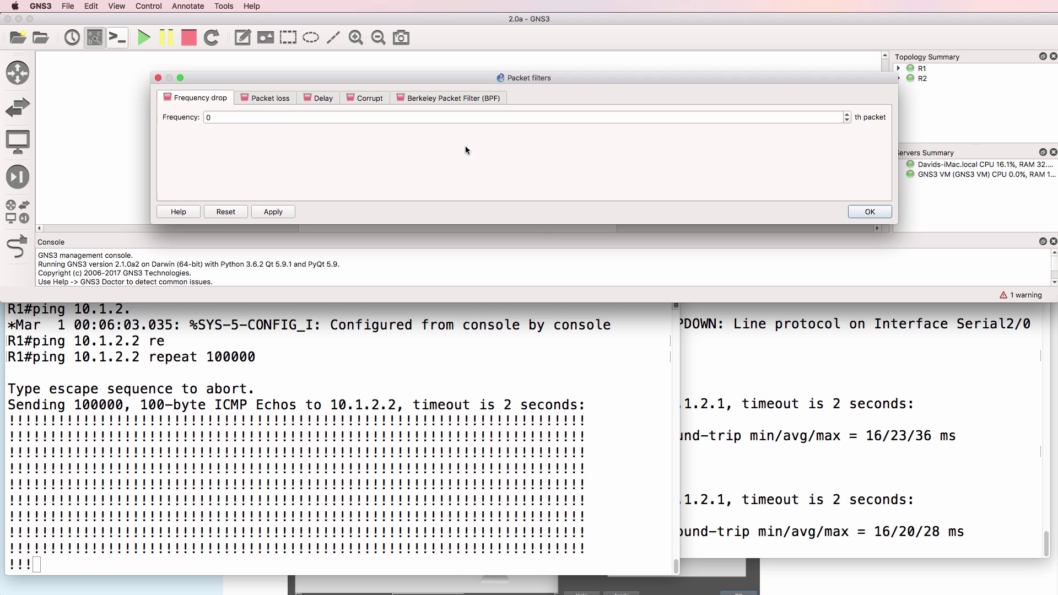
pyautogui.click(268, 97)
pyautogui.doubleClick(235, 113)
pyautogui.write('50')
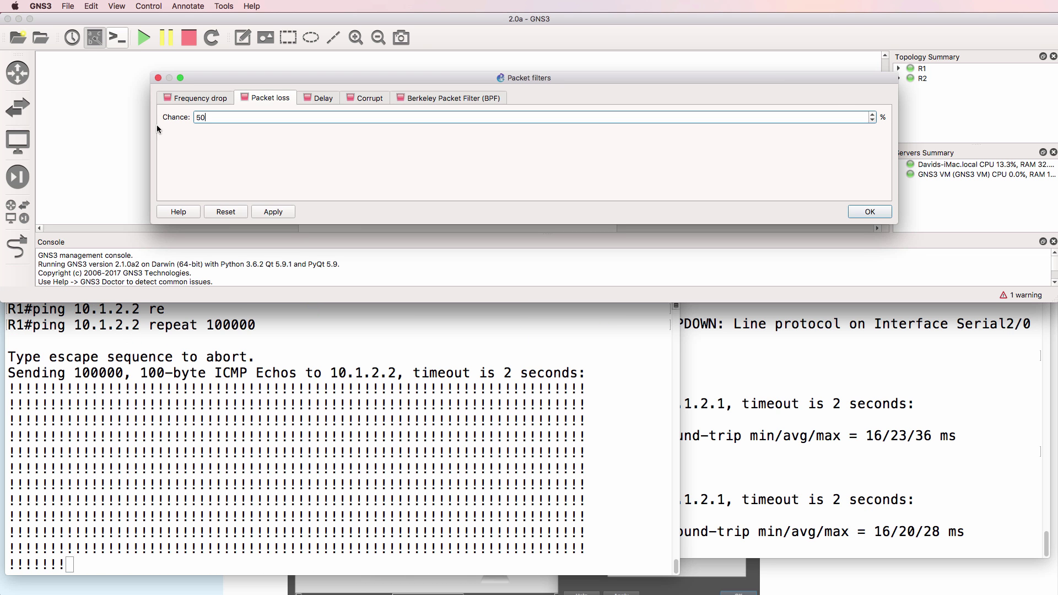
pyautogui.click(289, 213)
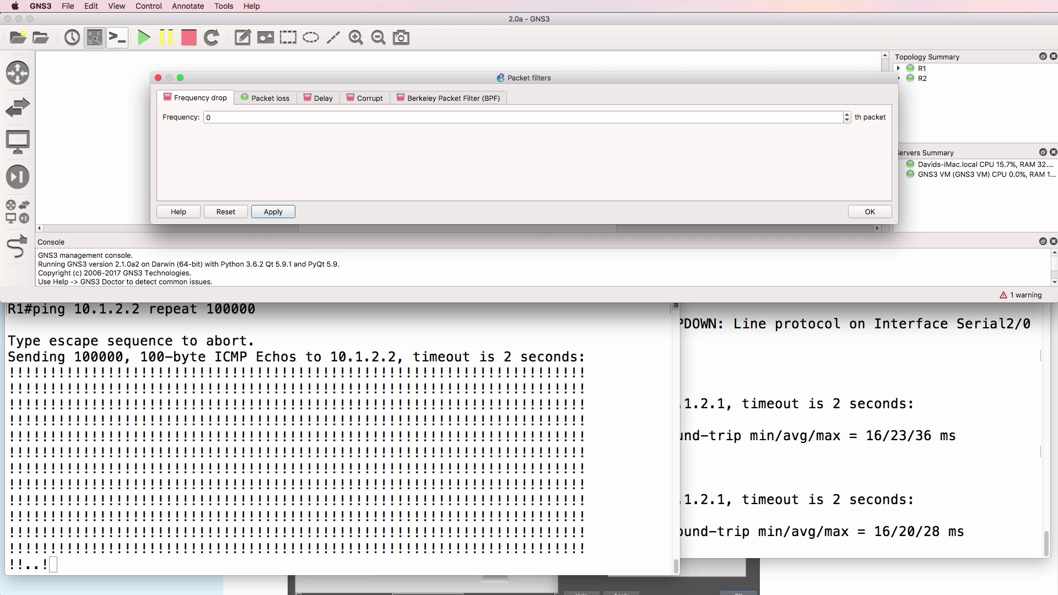
pyautogui.click(251, 94)
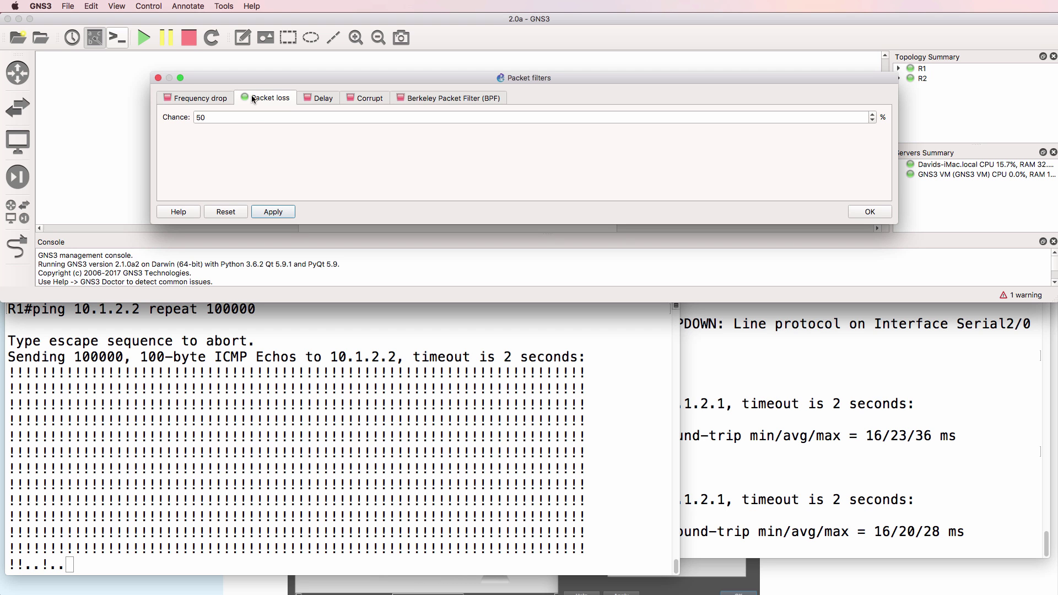
pyautogui.click(227, 212)
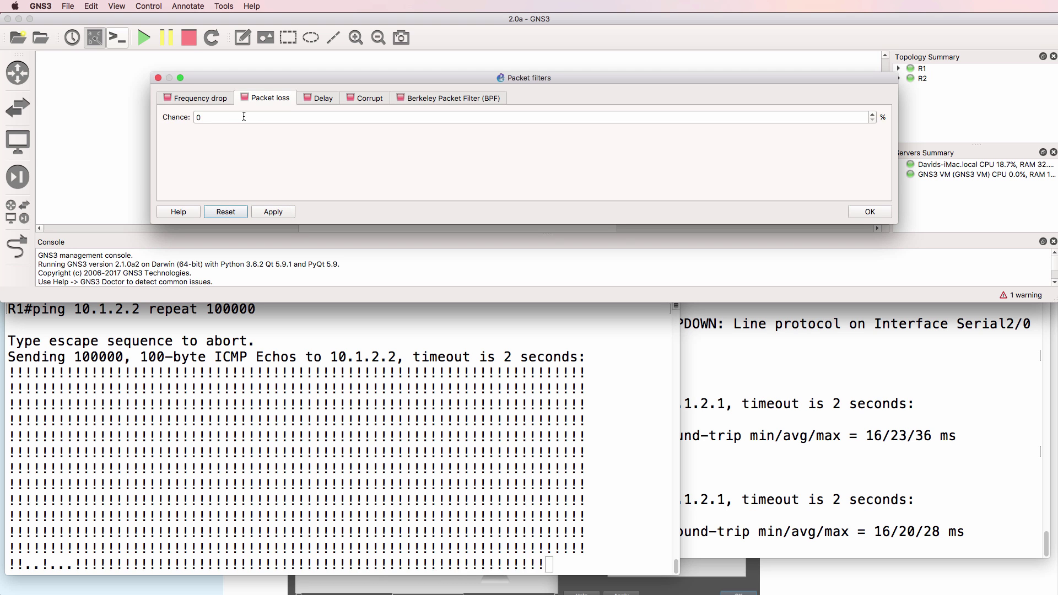
# - Apply 10% packet loss, then reopen the filters and reset them
pyautogui.click(256, 98)
pyautogui.write('10')
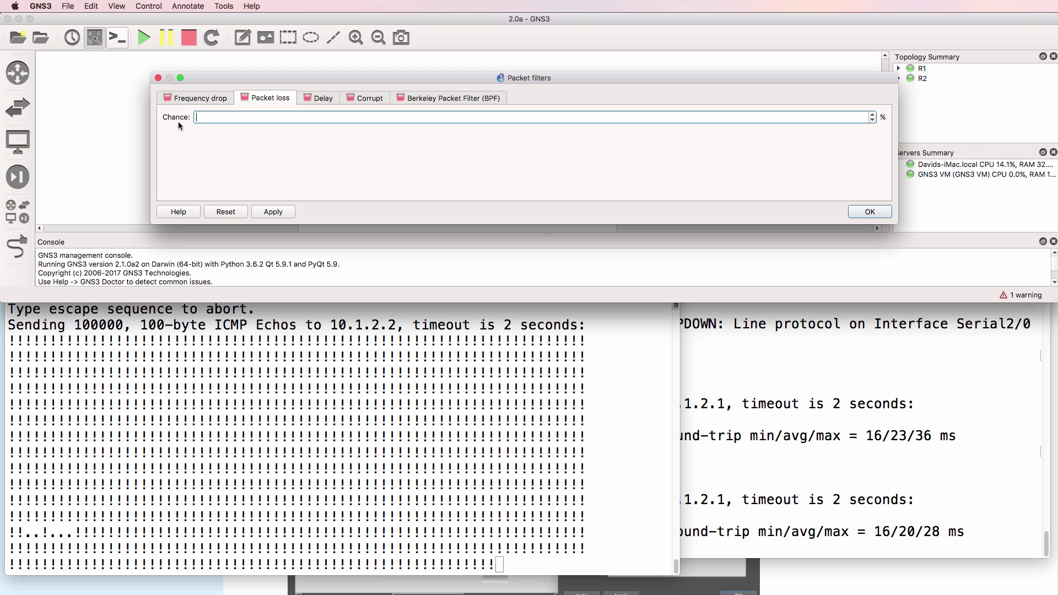
pyautogui.click(283, 218)
pyautogui.click(251, 98)
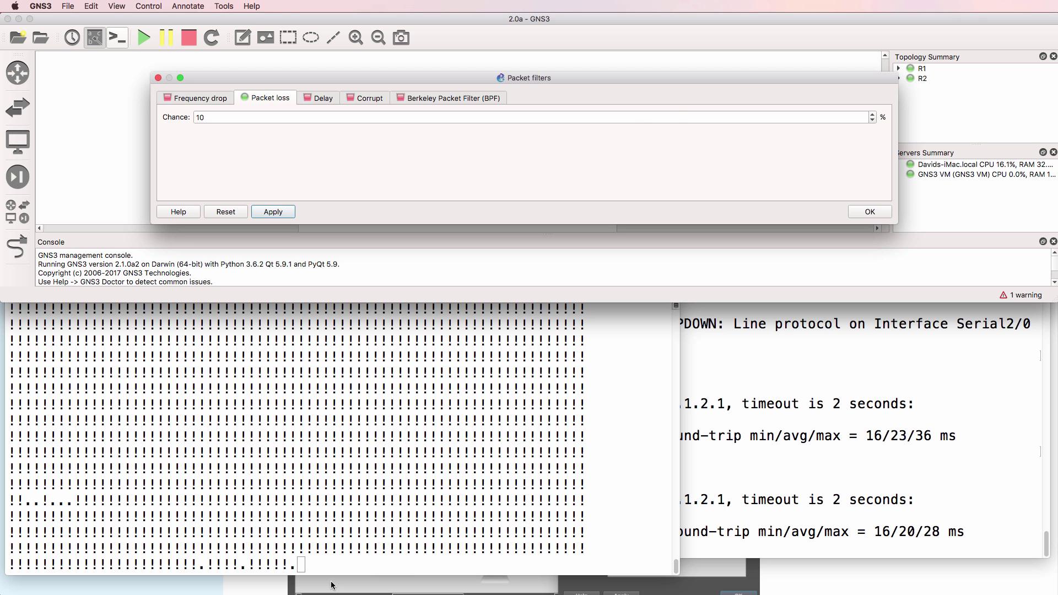
pyautogui.click(870, 211)
pyautogui.rightClick(474, 137)
pyautogui.click(500, 156)
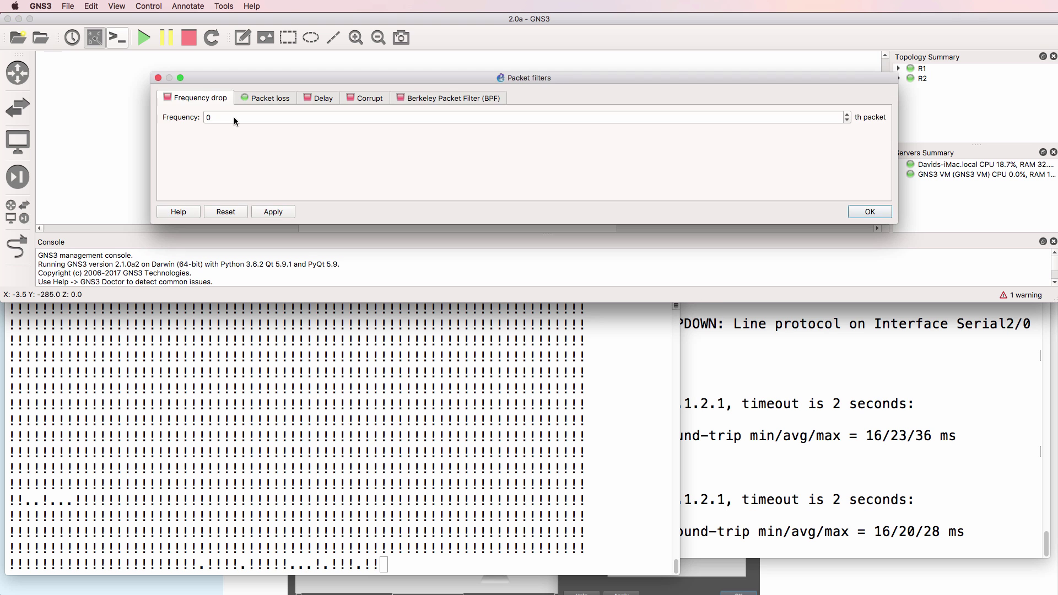
pyautogui.click(226, 217)
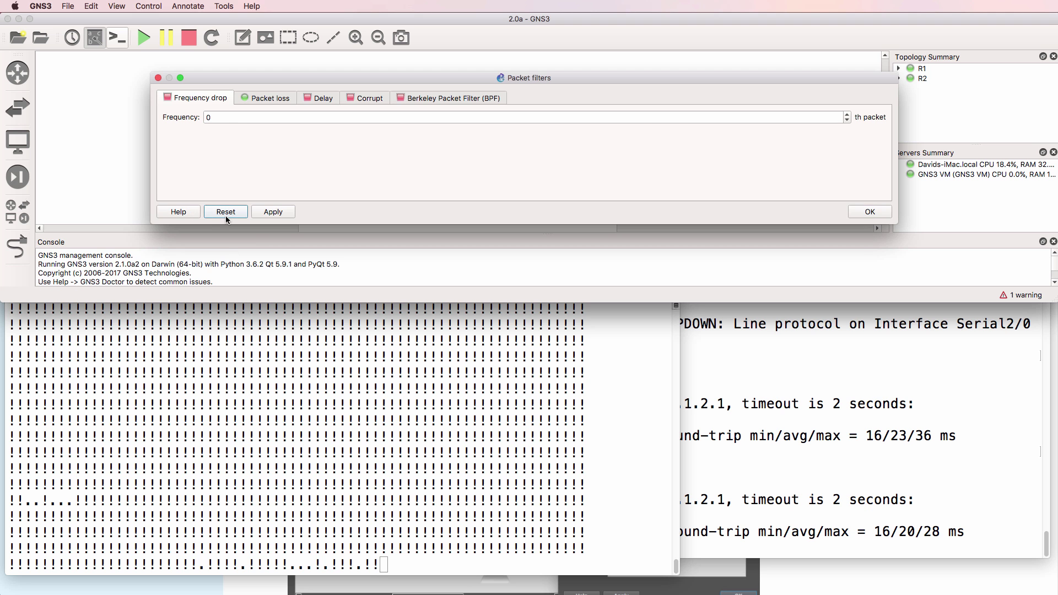
pyautogui.click(870, 212)
# - Enlarge GNS3, then highlight the 'All packet filters can be combined…' paragraph in Chrome's GNS3 docs
pyautogui.moveTo(482, 305); pyautogui.dragTo(506, 538)
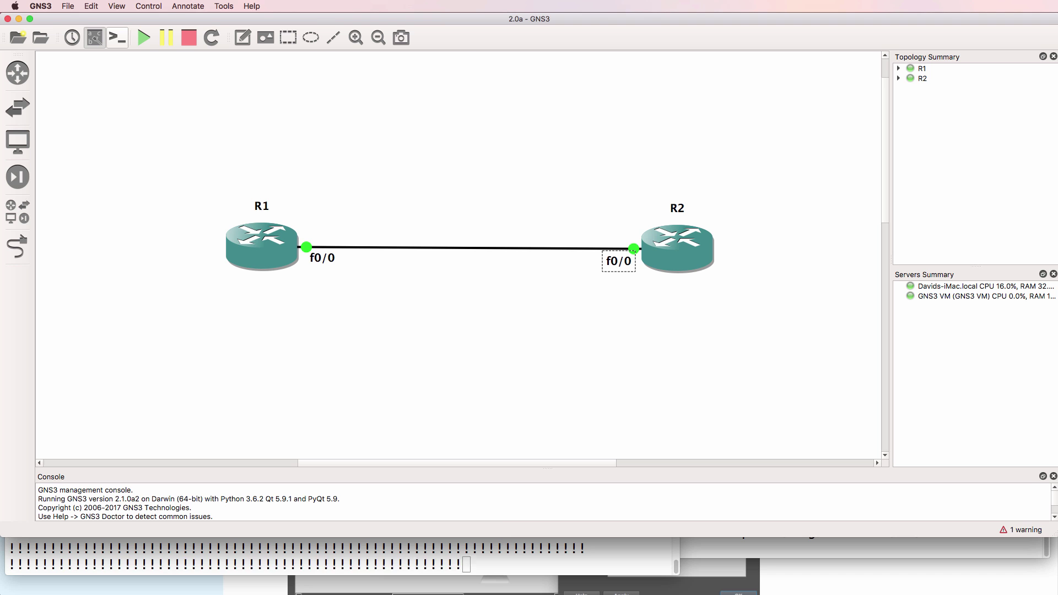
pyautogui.click(145, 591)
pyautogui.scroll(1, 320, 413)
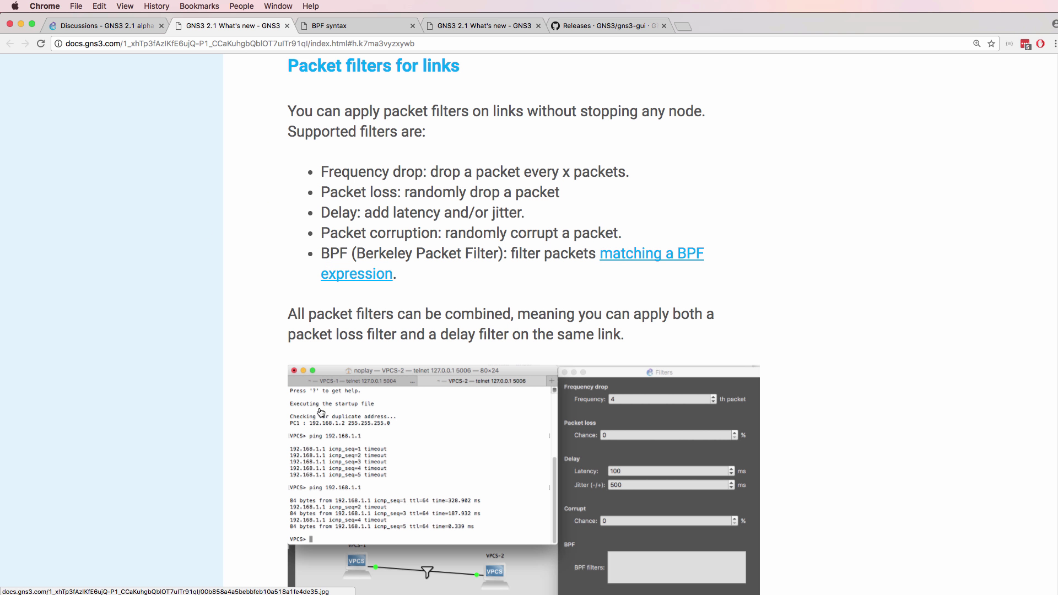
pyautogui.moveTo(280, 319); pyautogui.dragTo(694, 333)
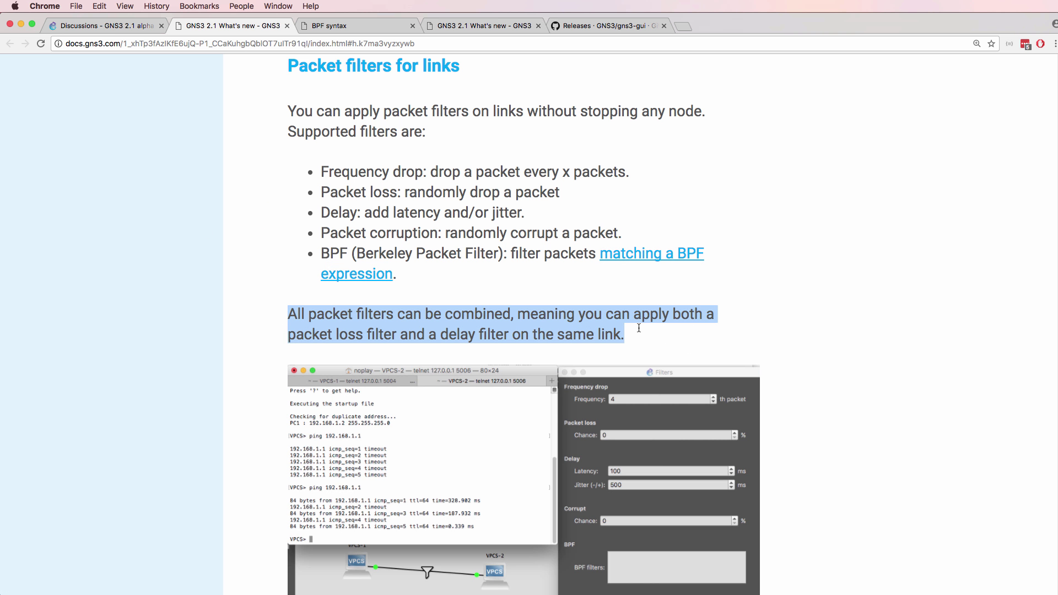
pyautogui.moveTo(287, 316); pyautogui.dragTo(722, 337)
# - Apply a 2% packet loss filter to the R1–R2 link
pyautogui.press('super+Tab')
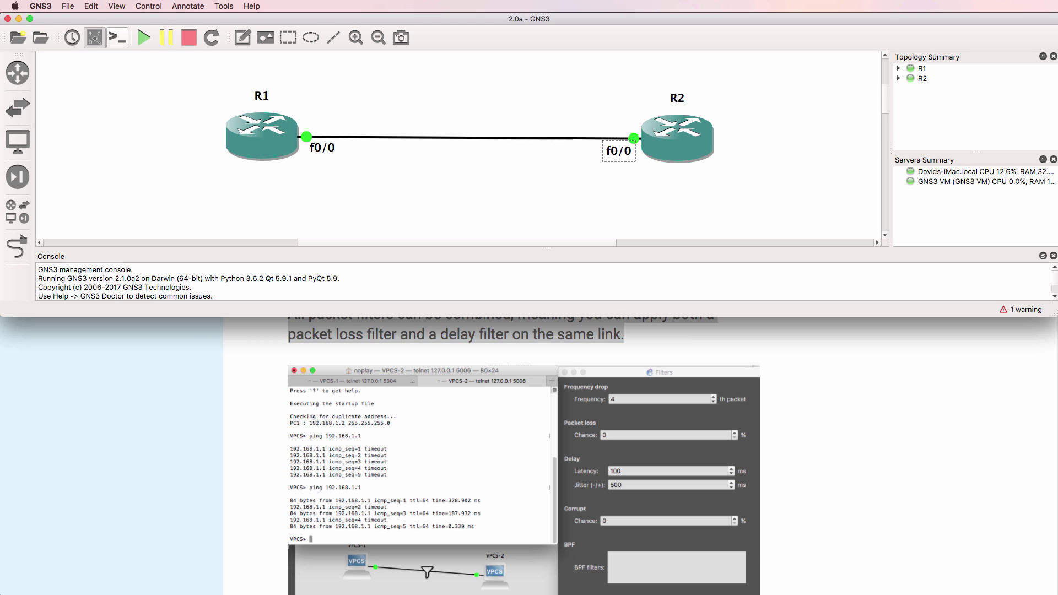
pyautogui.press('super+Tab')
pyautogui.click(496, 173)
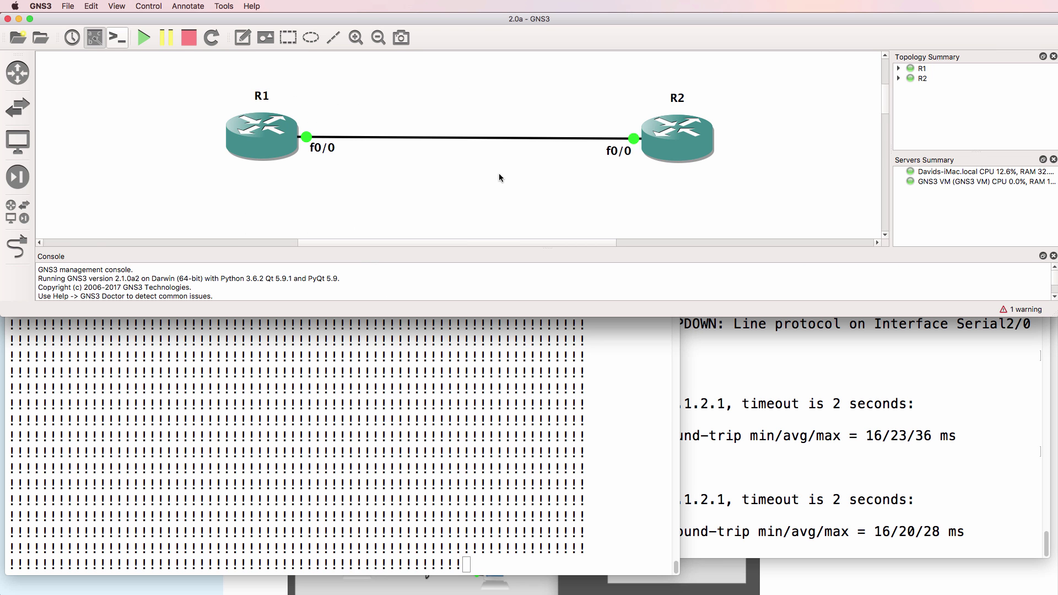
pyautogui.rightClick(463, 138)
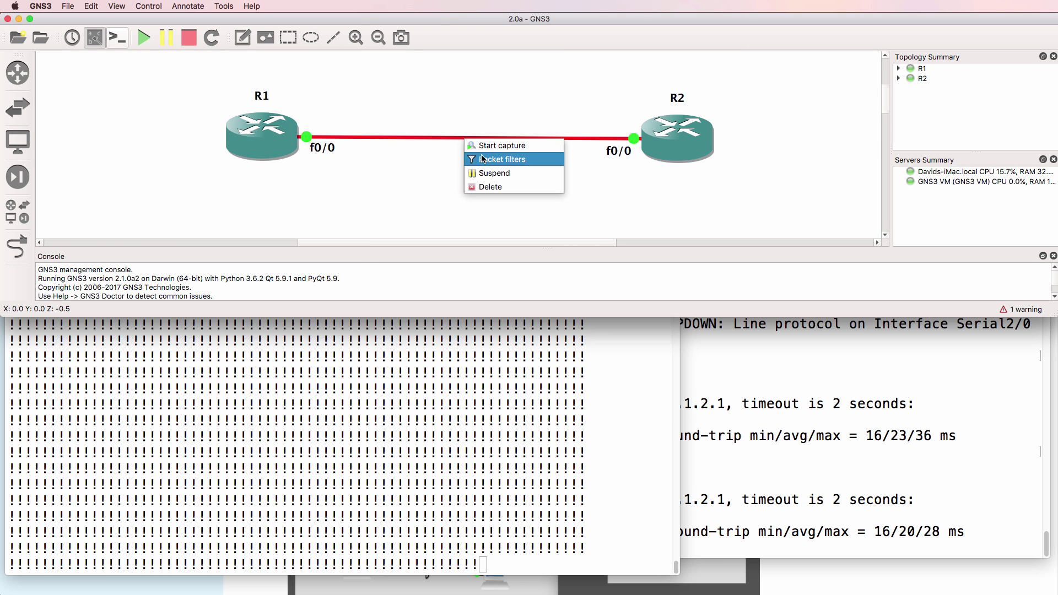
pyautogui.click(481, 158)
pyautogui.click(270, 105)
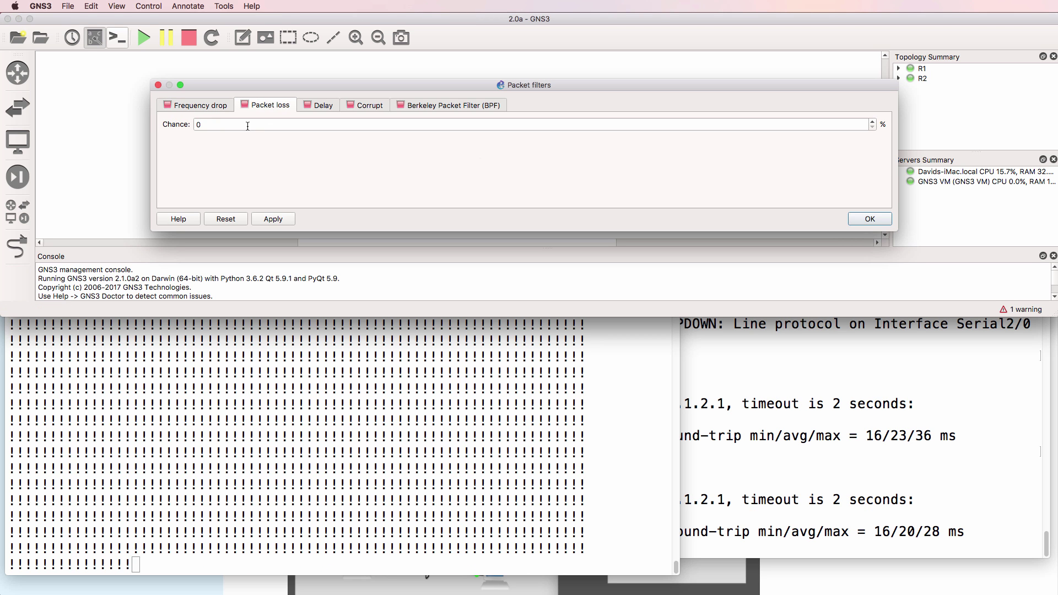
pyautogui.write('25')
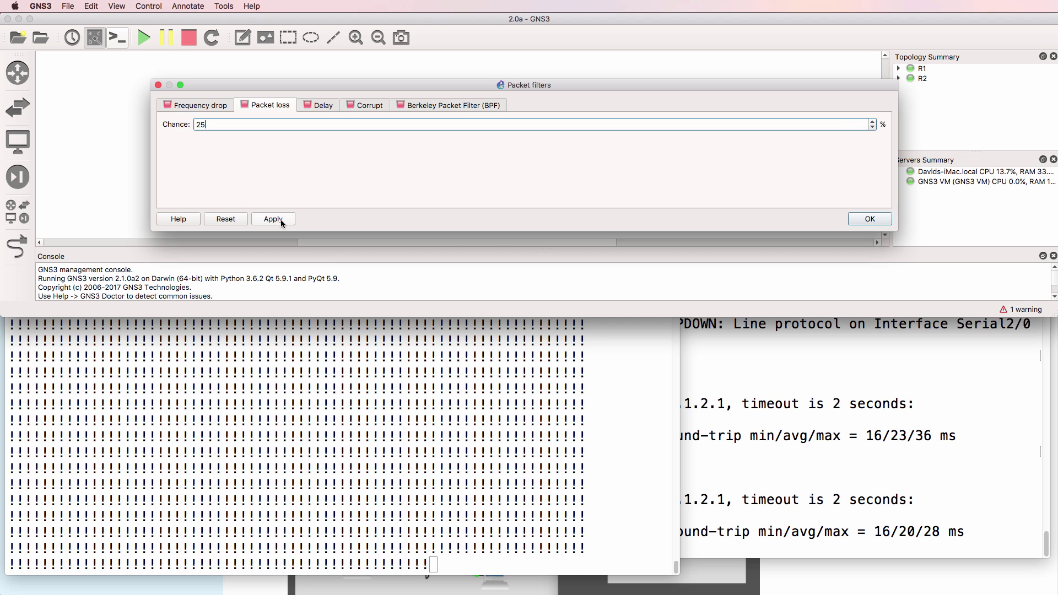
pyautogui.click(280, 220)
# - Add 500 ms latency to the link and review the loss and delay settings
pyautogui.click(323, 105)
pyautogui.doubleClick(225, 123)
pyautogui.write('500')
pyautogui.click(281, 219)
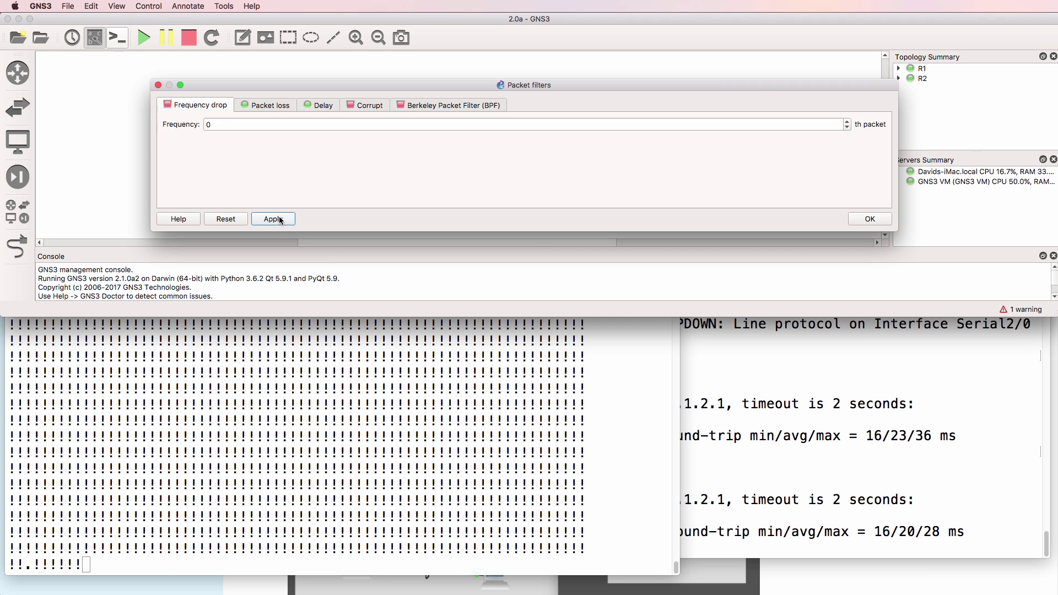
pyautogui.click(270, 104)
pyautogui.click(323, 105)
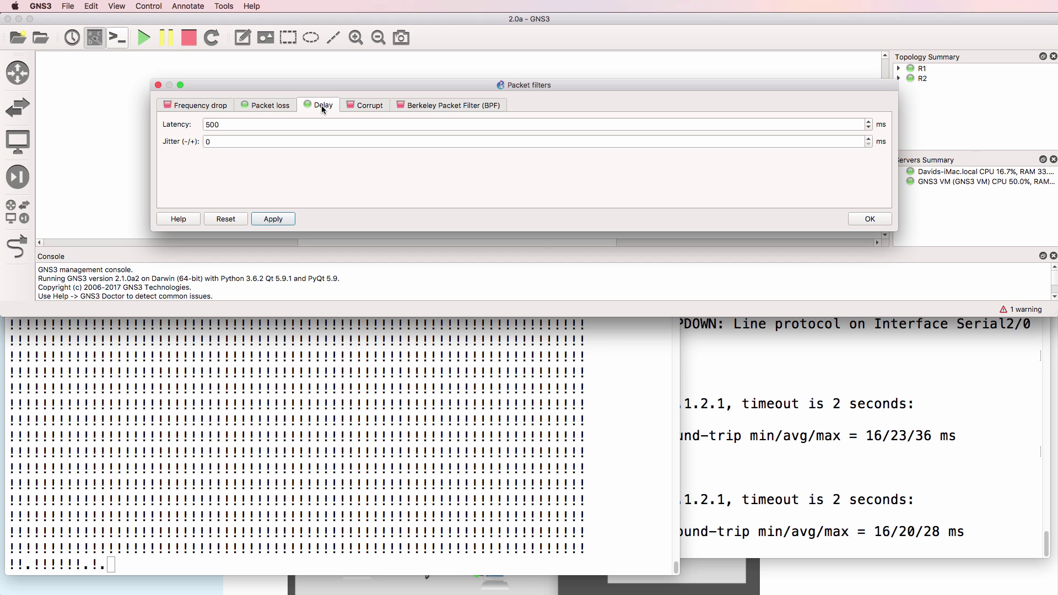
# - Reset the filters, then apply 10% packet loss with 500 ms latency and verify both
pyautogui.click(270, 105)
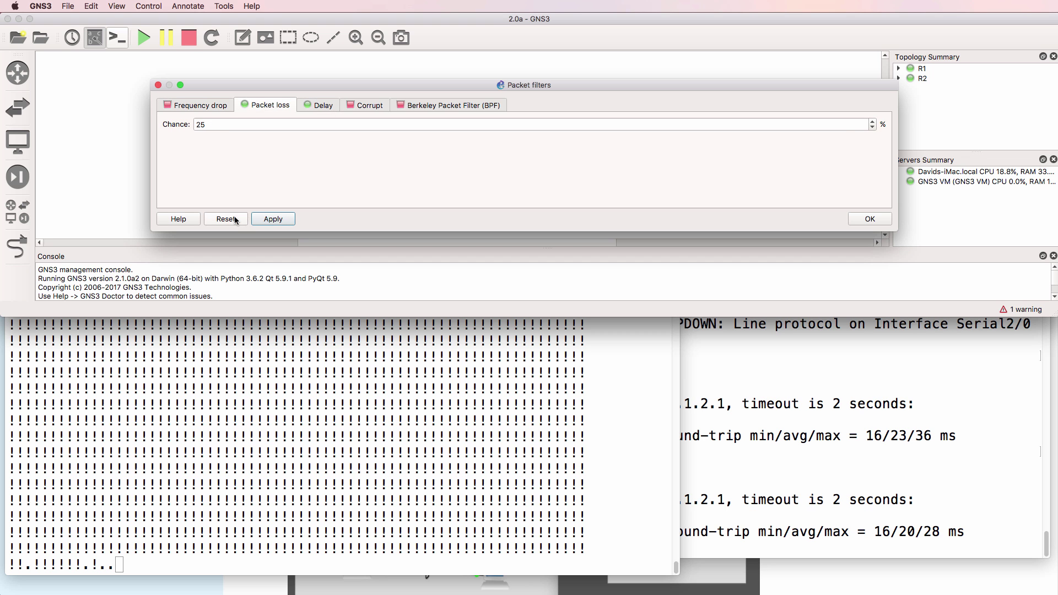
pyautogui.click(231, 220)
pyautogui.click(247, 110)
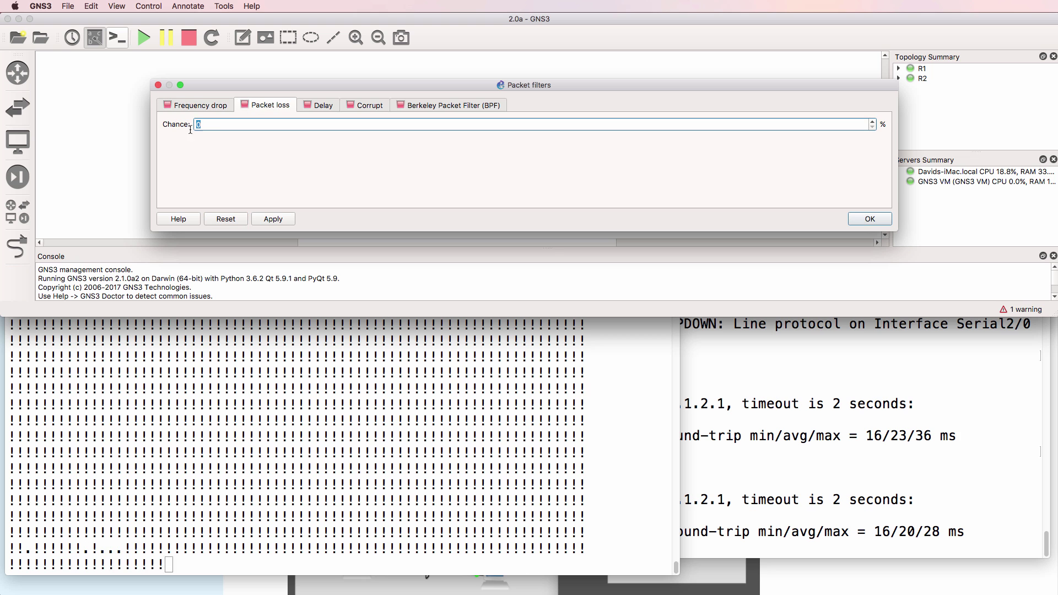
pyautogui.write('10')
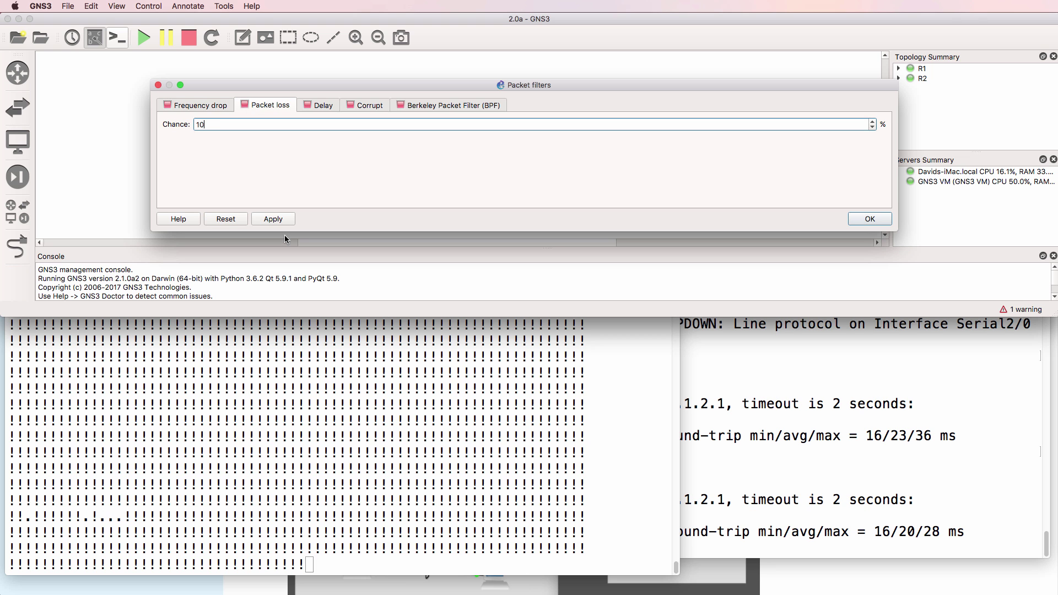
pyautogui.click(319, 110)
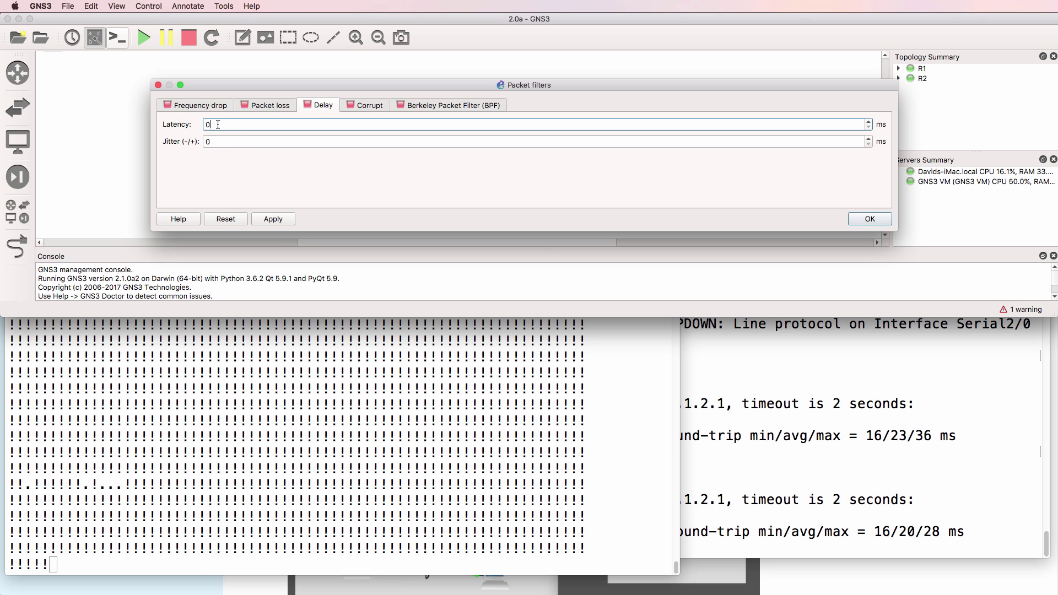
pyautogui.write('500')
pyautogui.click(272, 223)
pyautogui.click(268, 106)
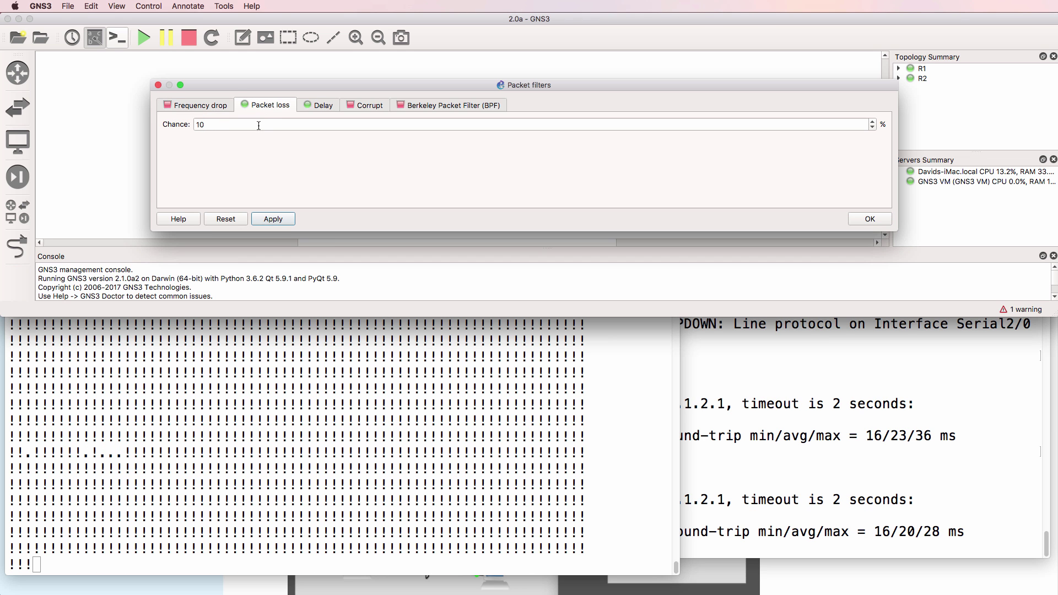
pyautogui.click(310, 107)
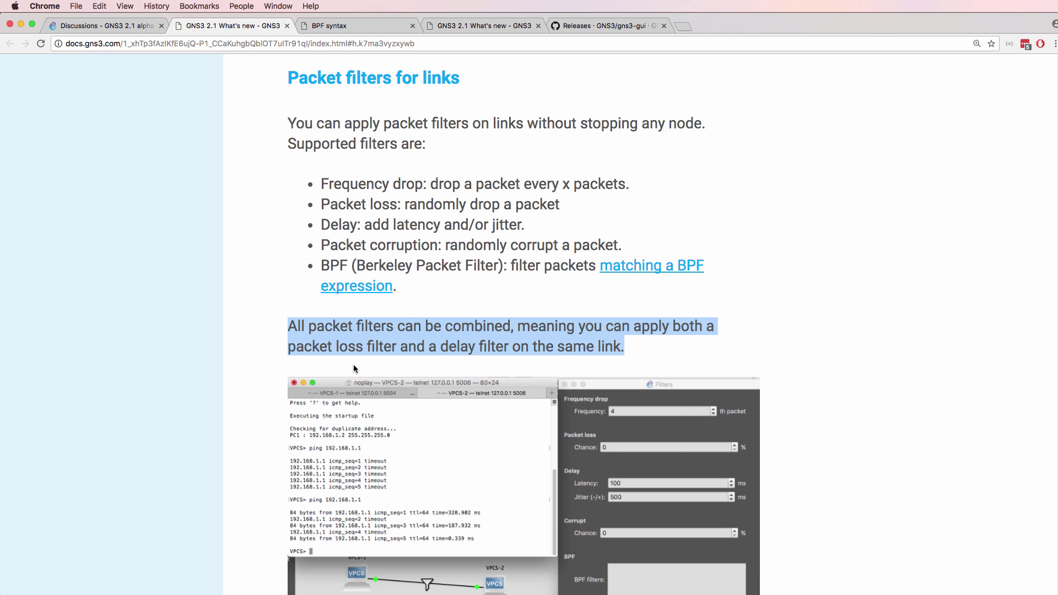
# - Scroll to 'Suspend a link' and highlight its explanation that suspended links pass no packets
pyautogui.scroll(-10, 355, 361)
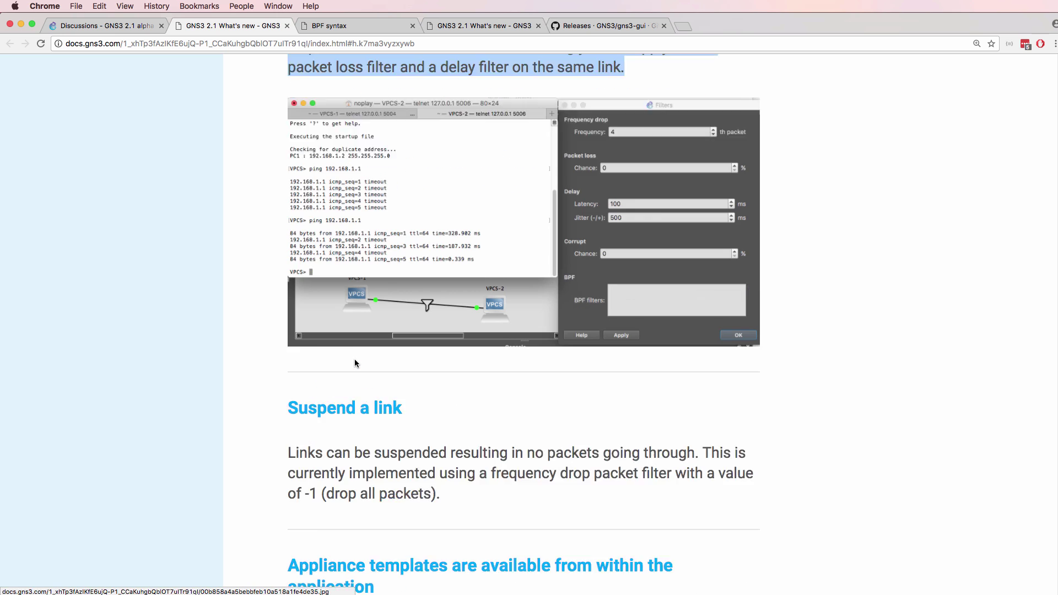
pyautogui.scroll(-3, 355, 363)
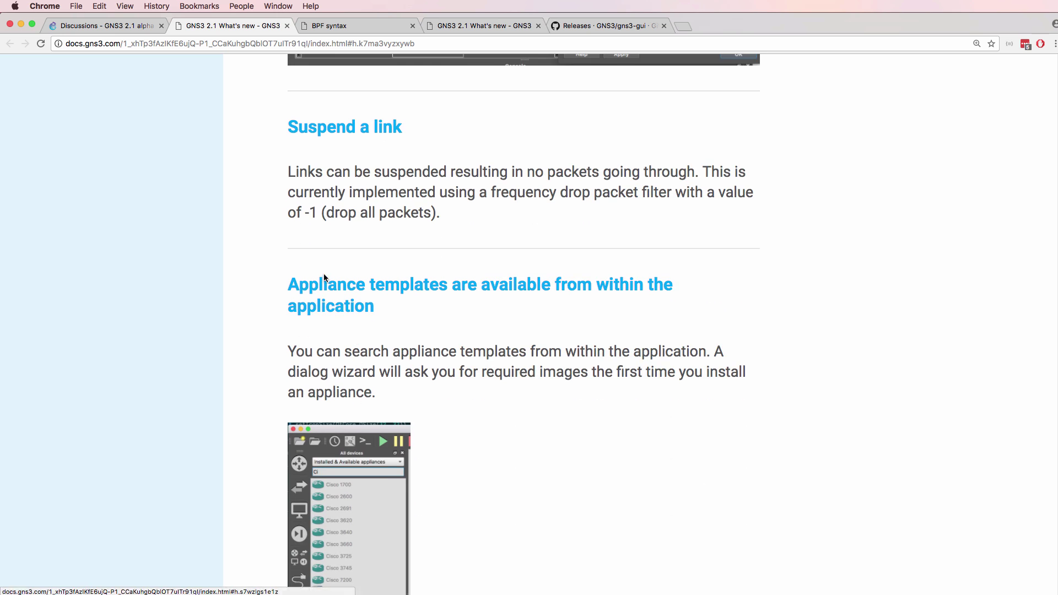
pyautogui.moveTo(287, 126); pyautogui.dragTo(485, 128)
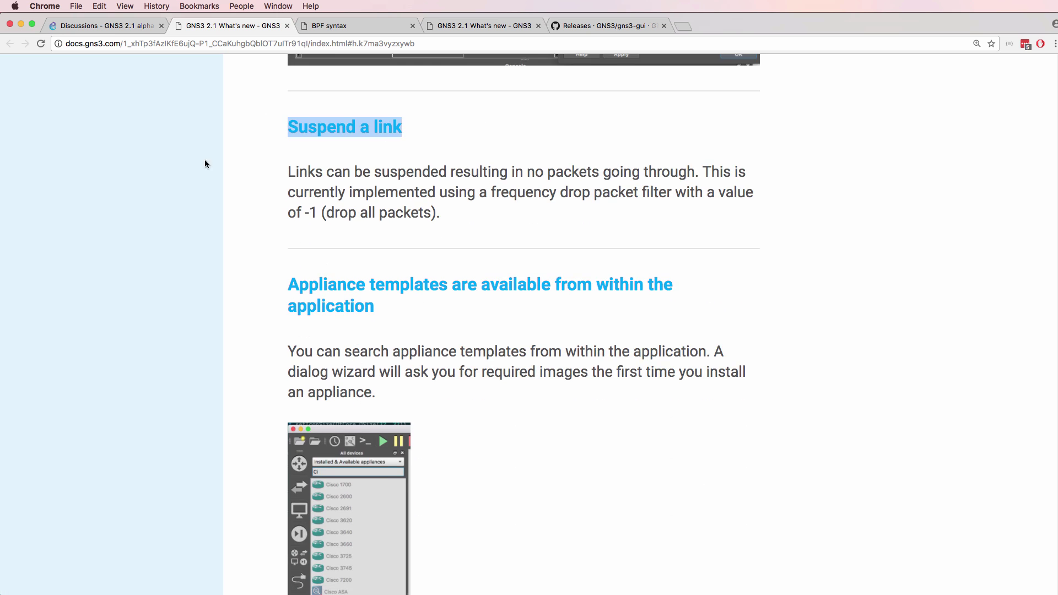
pyautogui.moveTo(270, 170); pyautogui.dragTo(431, 216)
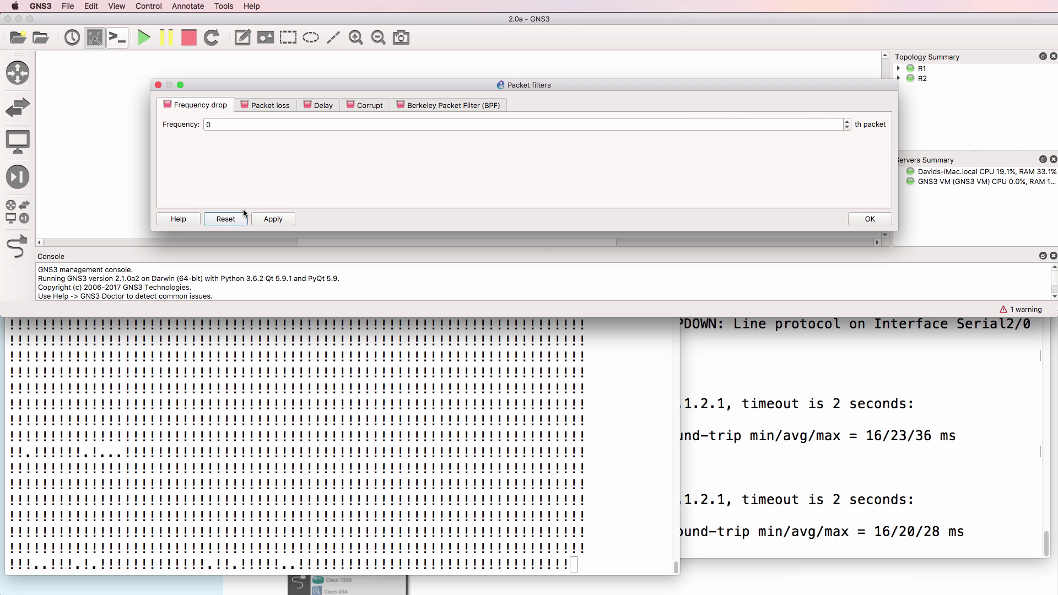
# - Apply the cleared filters, close the filter window, and suspend the R1–R2 link
pyautogui.click(262, 218)
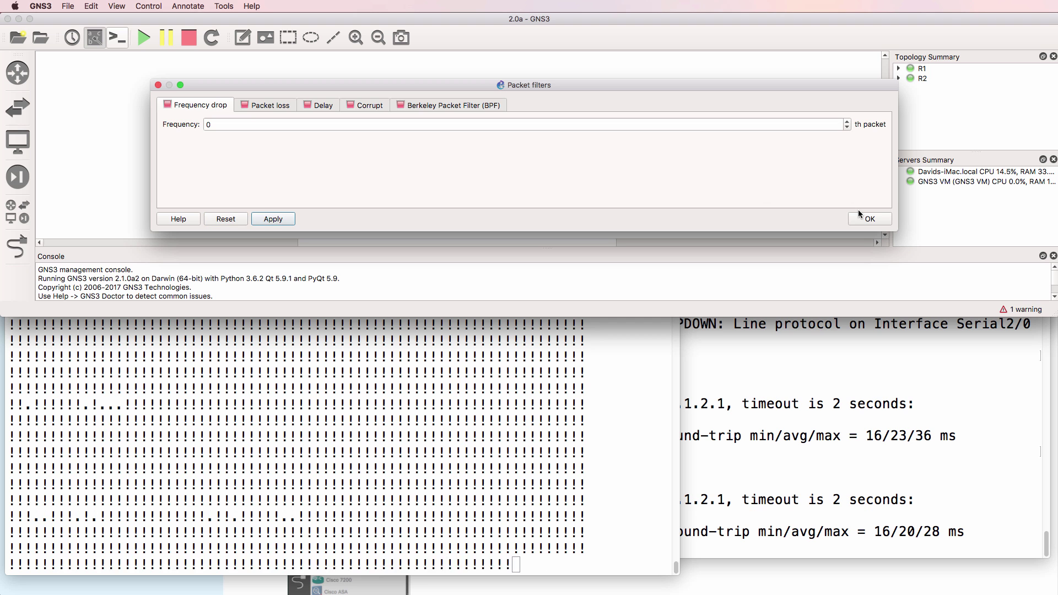
pyautogui.click(877, 219)
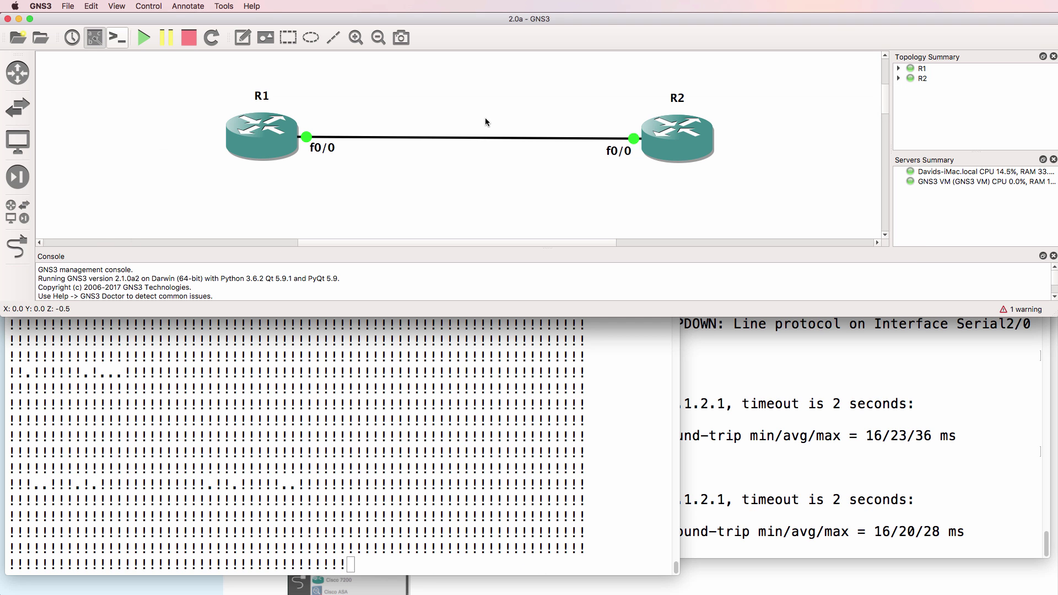
pyautogui.rightClick(468, 137)
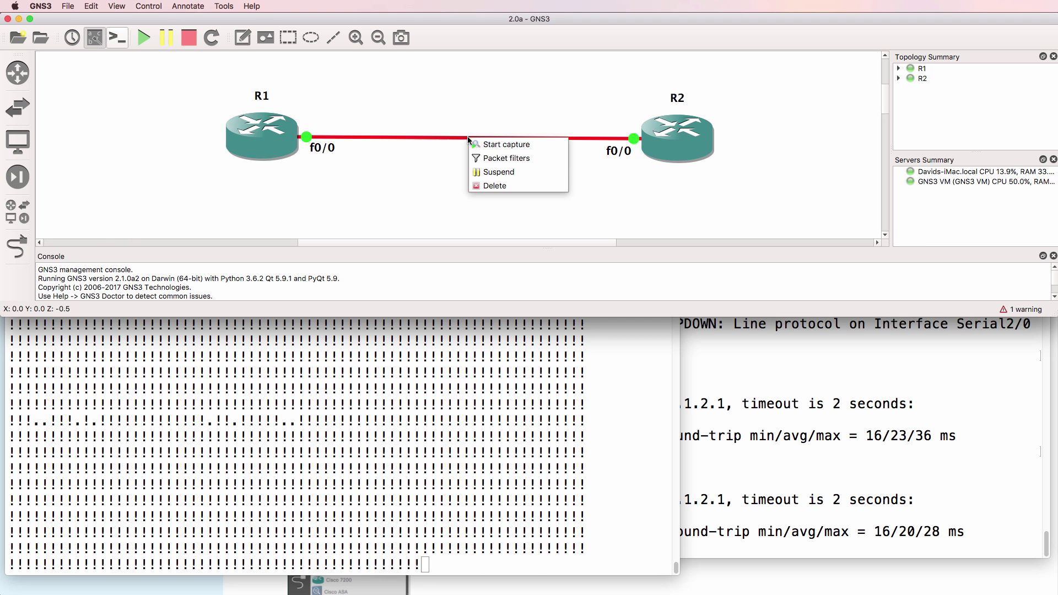
pyautogui.click(498, 173)
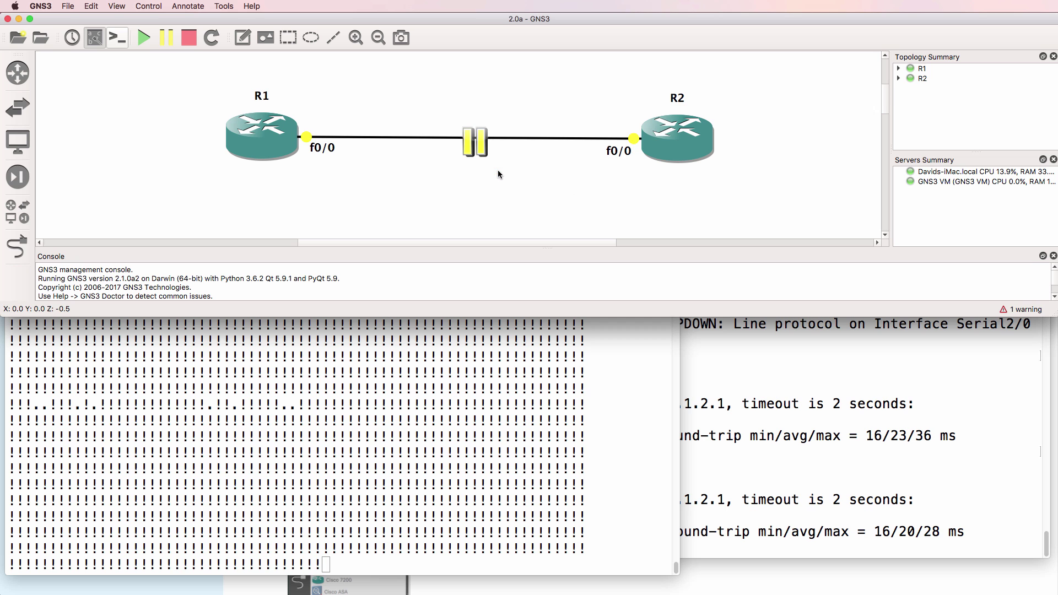
pyautogui.rightClick(476, 145)
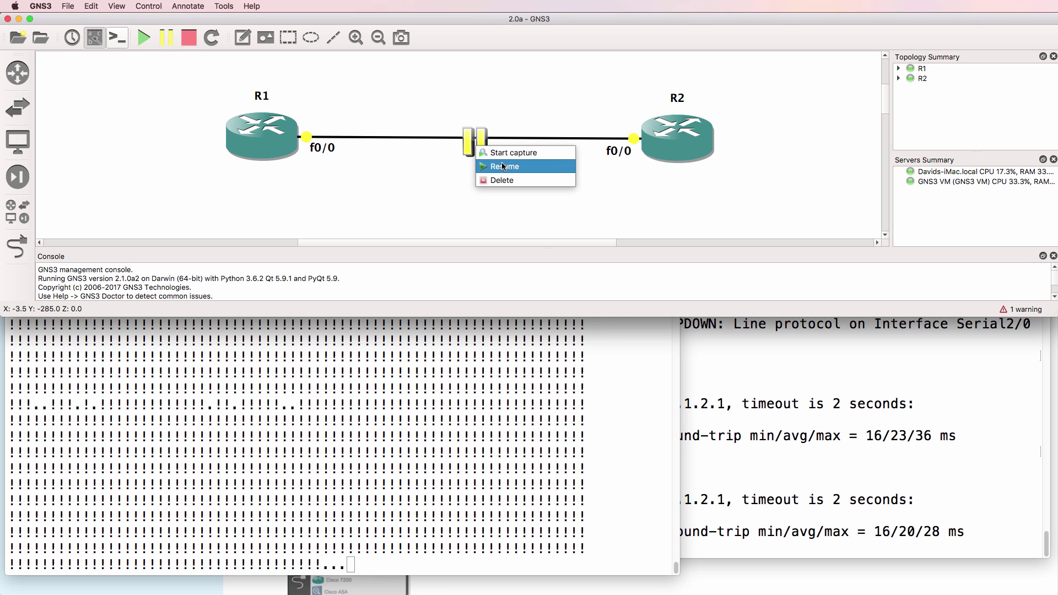
pyautogui.click(468, 145)
# - Resume the R1–R2 link, suspend it once more, then resume it so pings succeed
pyautogui.rightClick(471, 142)
pyautogui.click(492, 163)
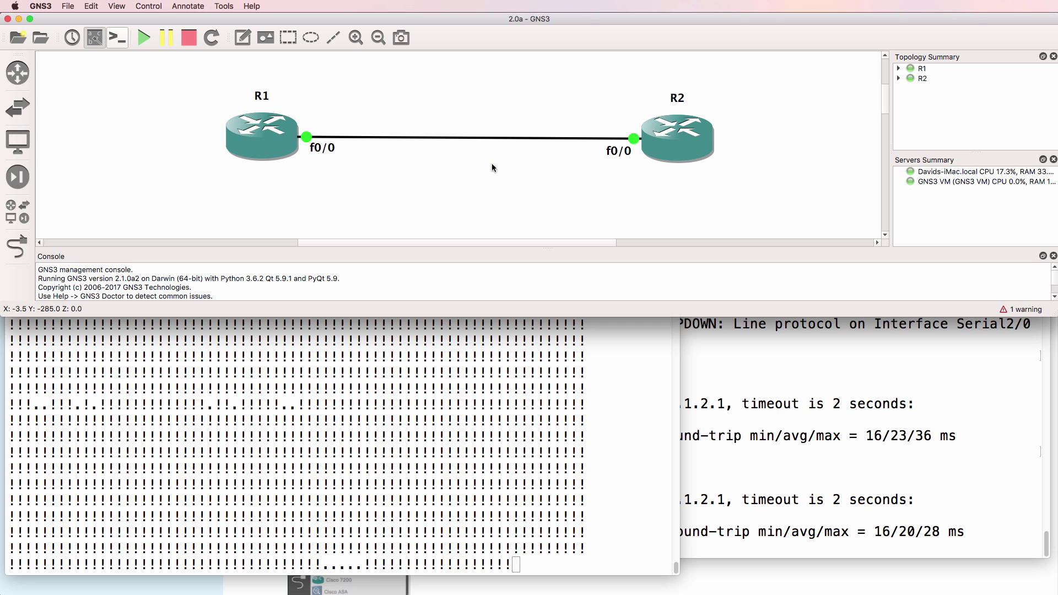
pyautogui.rightClick(483, 136)
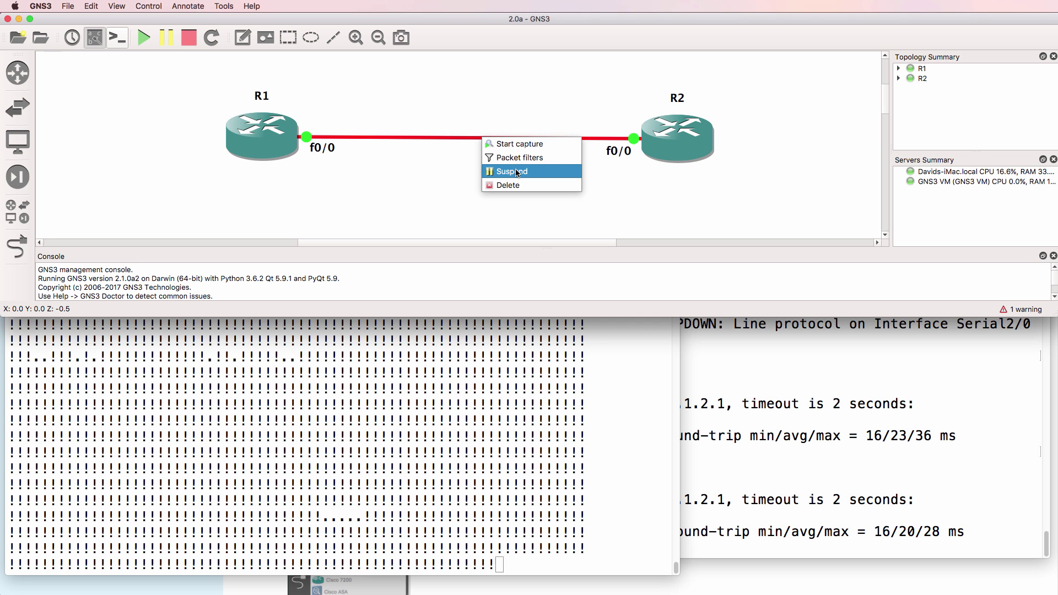
pyautogui.click(516, 172)
pyautogui.rightClick(477, 137)
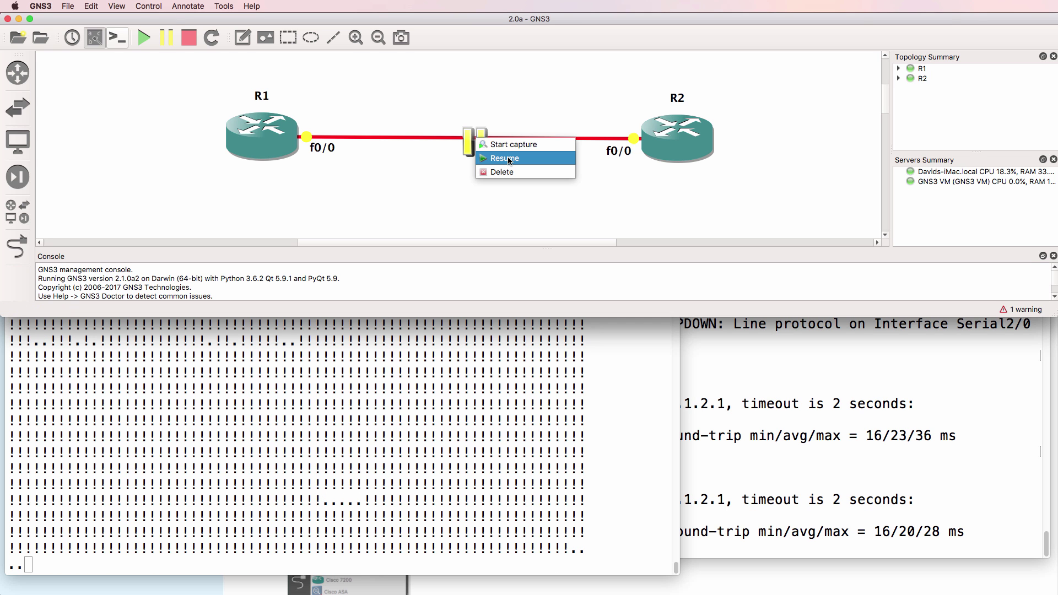
pyautogui.click(510, 158)
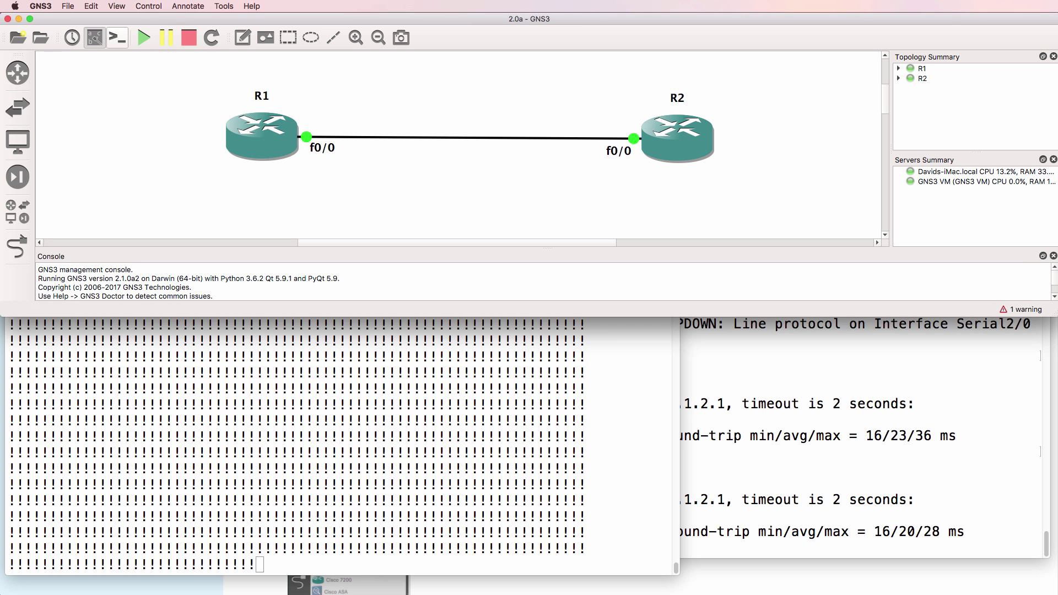